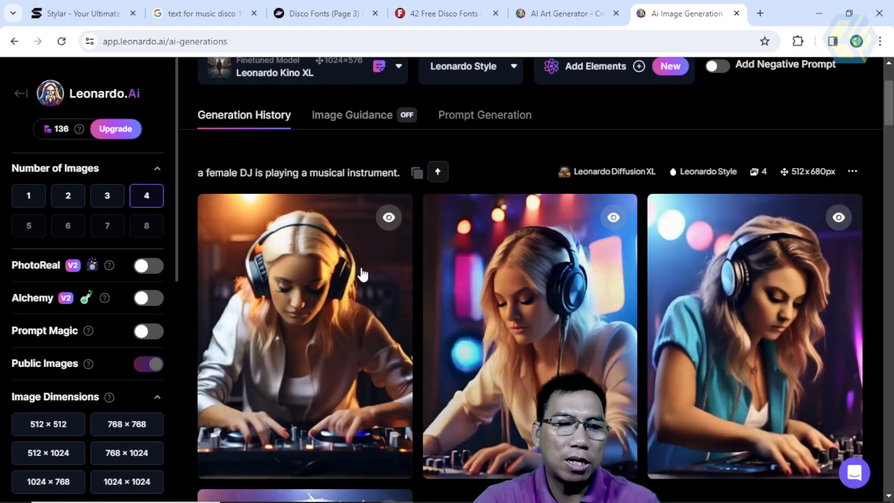
Step: Switch to Stylar, create a new project and select the 3:4 aspect ratio in its canvas settings
{"action": "left_click", "coordinate": [99, 10]}
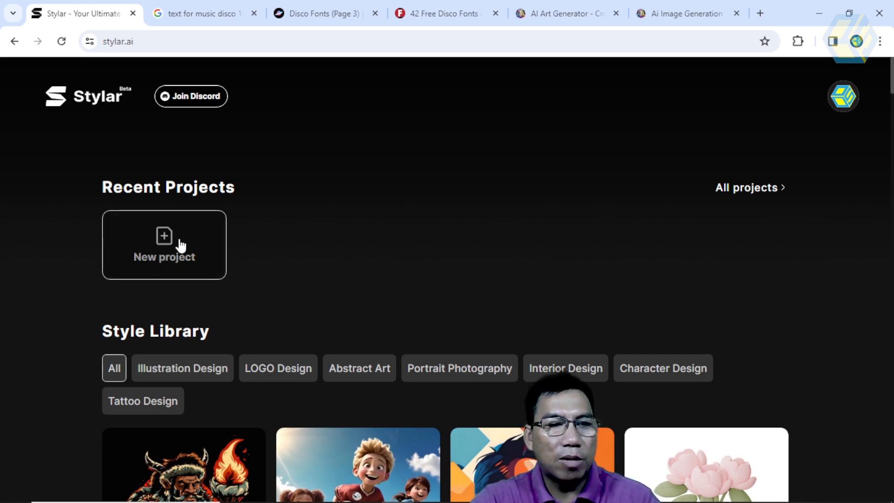
{"action": "left_click", "coordinate": [164, 249]}
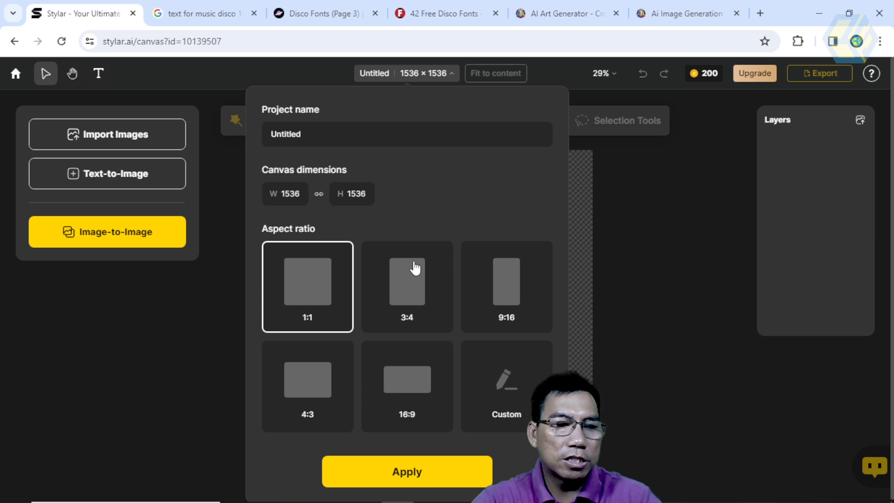
{"action": "left_click", "coordinate": [418, 278]}
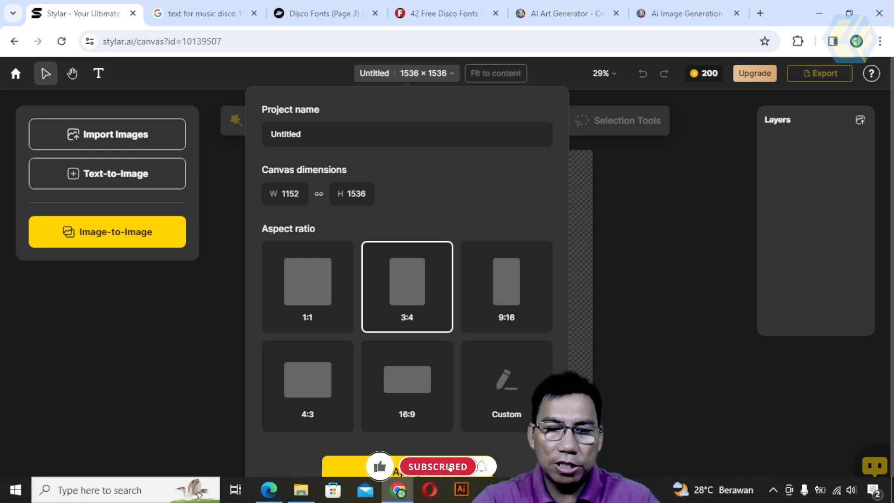
Step: In the Notepad file "design poster event", copy the prompt 'logo design for a music event, in the logo there is the word "DJR".'
{"action": "mouse_move", "coordinate": [558, 489]}
{"action": "left_click", "coordinate": [563, 433]}
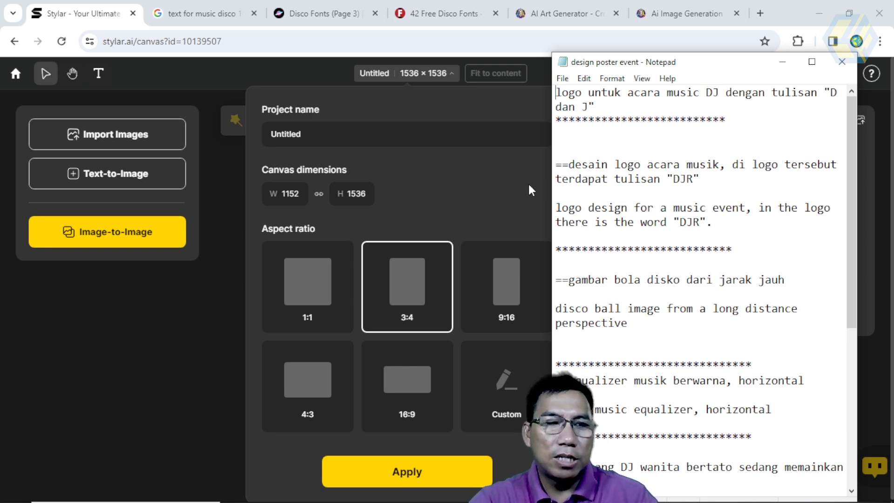
{"action": "left_click_drag", "start_coordinate": [568, 166], "coordinate": [700, 197]}
{"action": "left_click", "coordinate": [699, 219]}
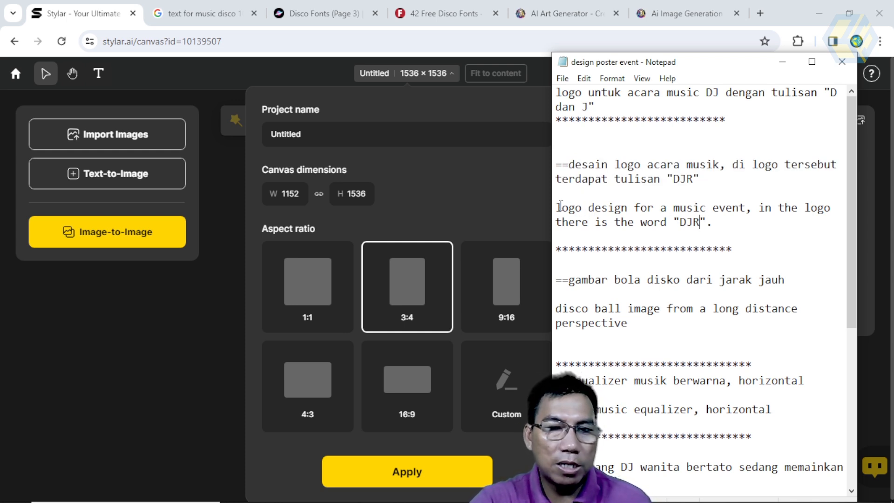
{"action": "left_click_drag", "start_coordinate": [557, 207], "coordinate": [724, 225]}
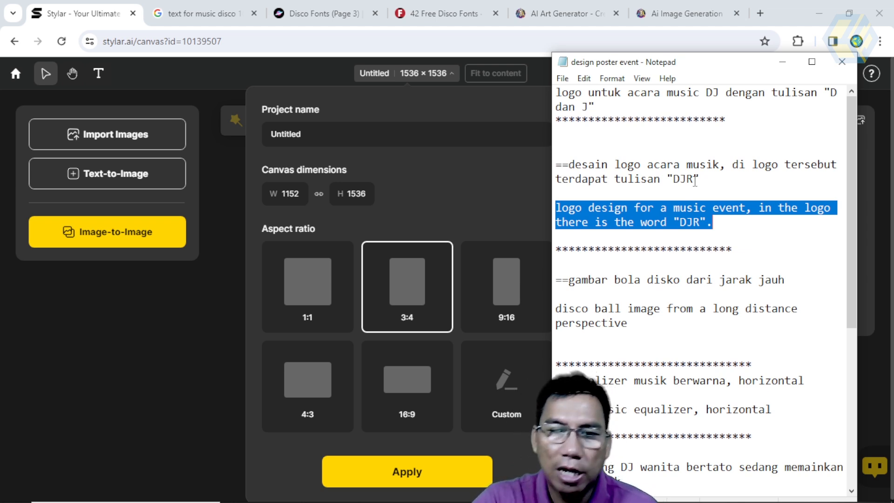
{"action": "right_click", "coordinate": [647, 213]}
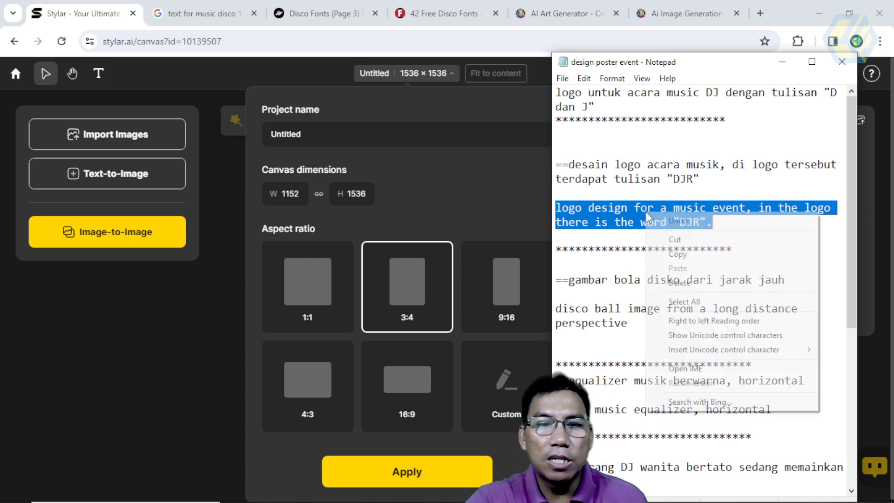
{"action": "left_click", "coordinate": [696, 255]}
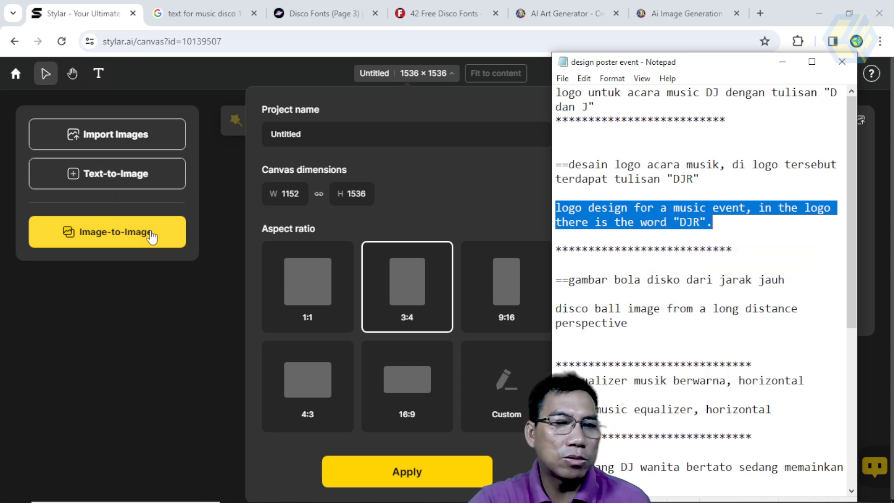
Step: Open Text-to-Image in Stylar and paste the copied "DJR" music event logo prompt
{"action": "left_click", "coordinate": [117, 177]}
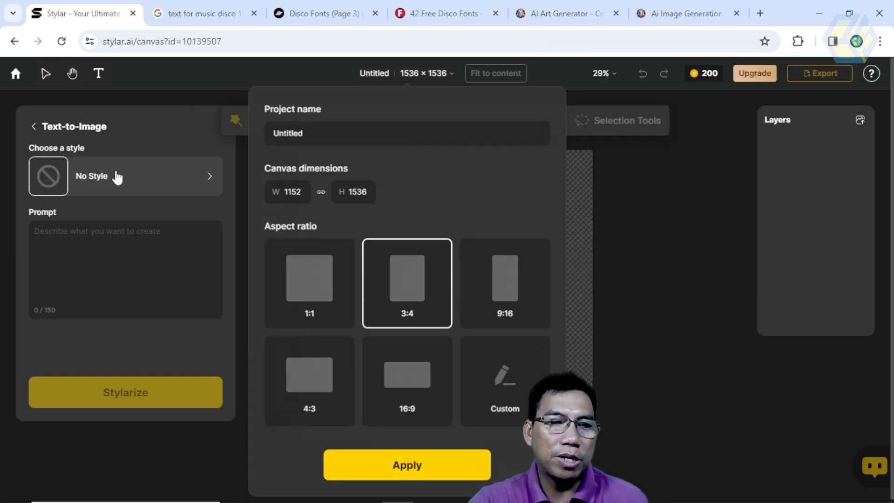
{"action": "left_click", "coordinate": [89, 235]}
{"action": "key", "text": "ctrl+v"}
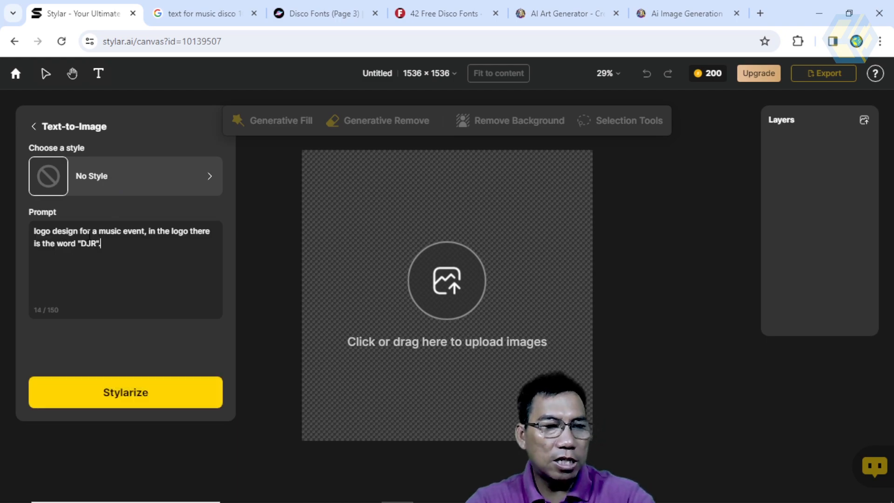
Step: Choose the Realistic style for the logo prompt and generate the images
{"action": "left_click", "coordinate": [208, 180]}
{"action": "scroll", "coordinate": [194, 280], "scroll_direction": "down", "scroll_amount": 15}
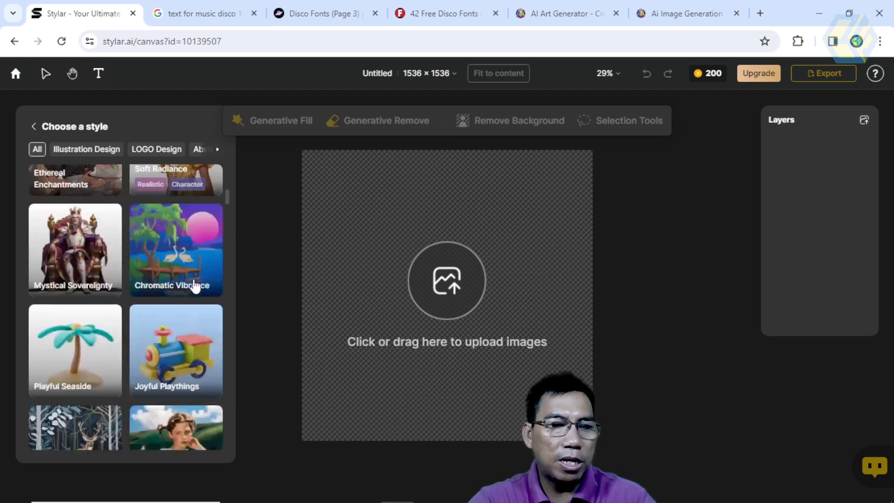
{"action": "scroll", "coordinate": [194, 285], "scroll_direction": "down", "scroll_amount": 15}
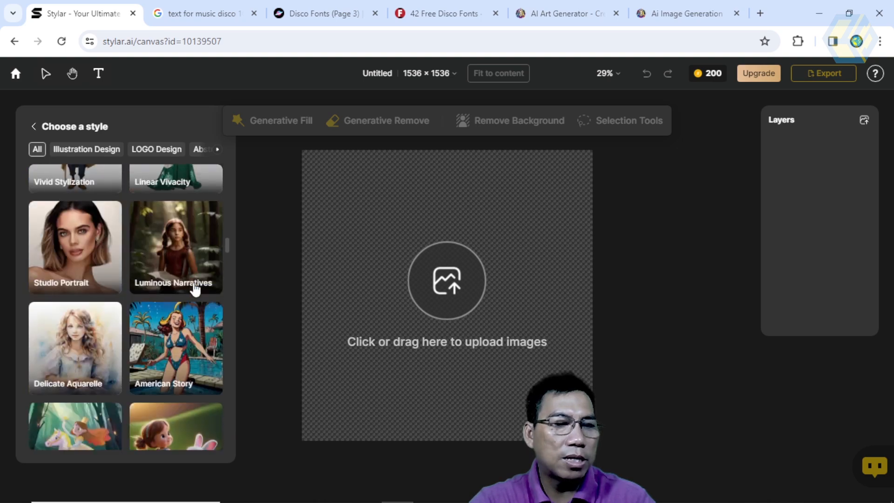
{"action": "scroll", "coordinate": [195, 279], "scroll_direction": "up", "scroll_amount": 2}
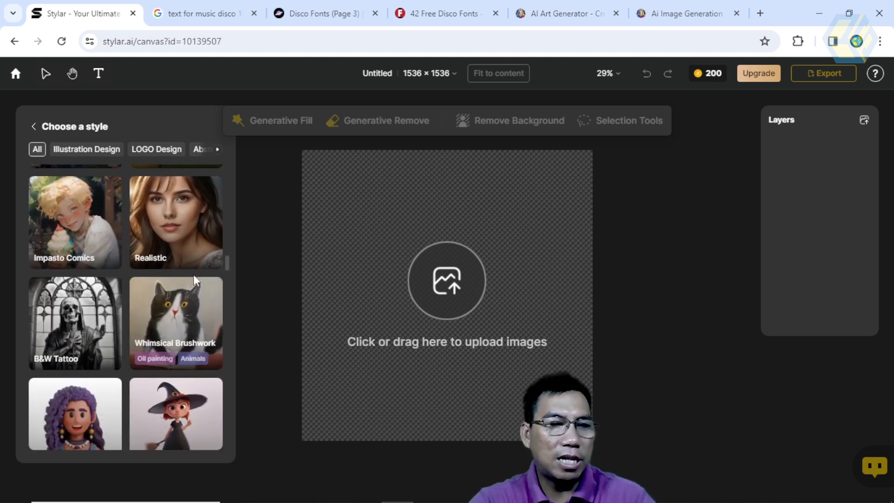
{"action": "left_click", "coordinate": [188, 223]}
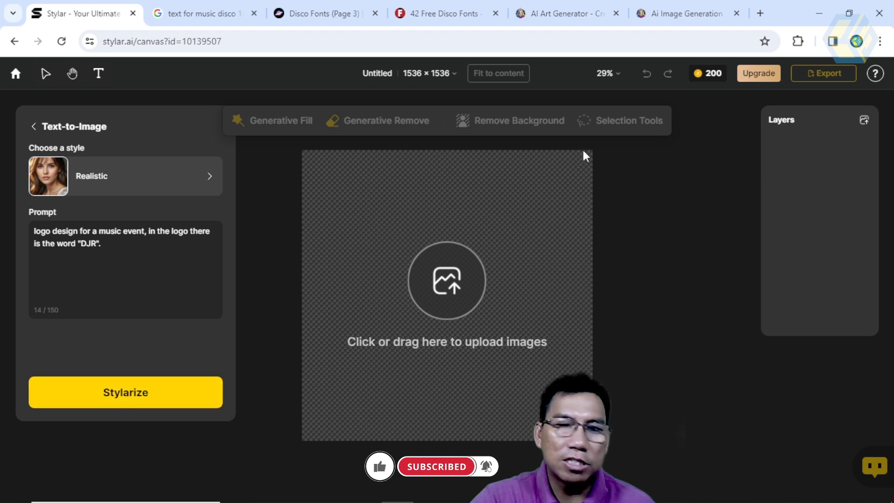
{"action": "mouse_move", "coordinate": [707, 74]}
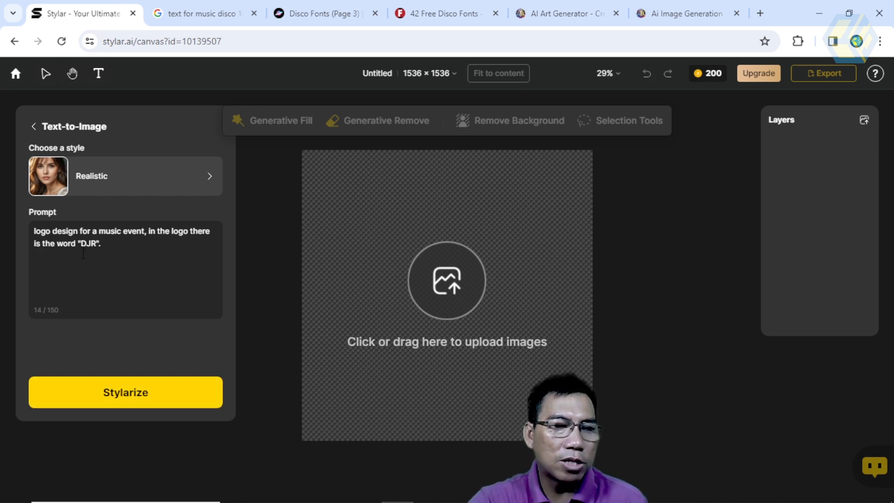
{"action": "left_click", "coordinate": [109, 396]}
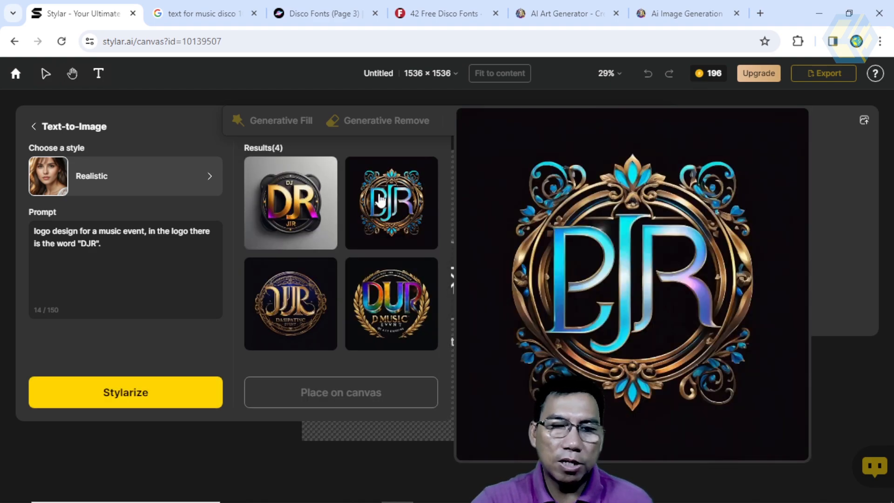
Step: Preview the generated logos and generate another batch with the same prompt and Realistic style
{"action": "mouse_move", "coordinate": [351, 203]}
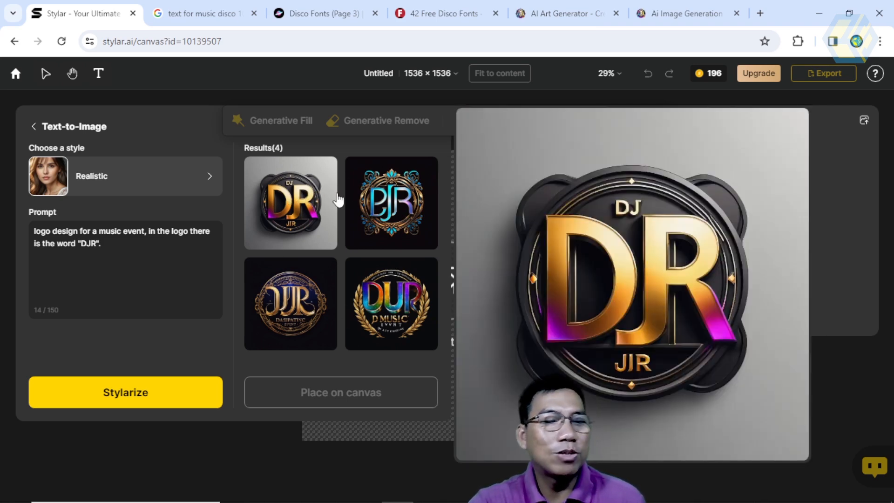
{"action": "mouse_move", "coordinate": [310, 343]}
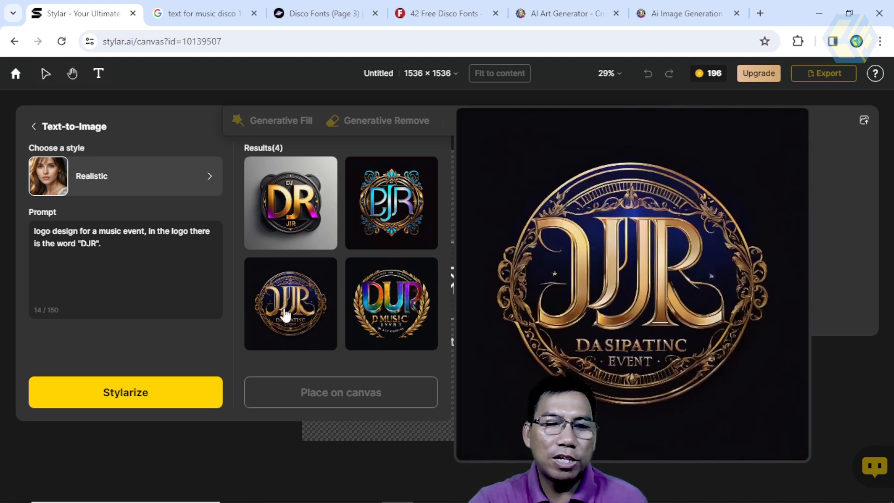
{"action": "mouse_move", "coordinate": [375, 321]}
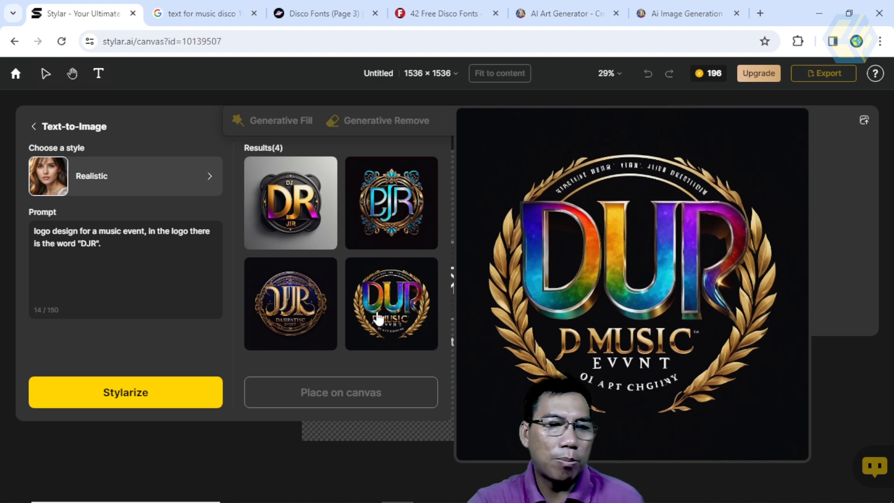
{"action": "mouse_move", "coordinate": [394, 213]}
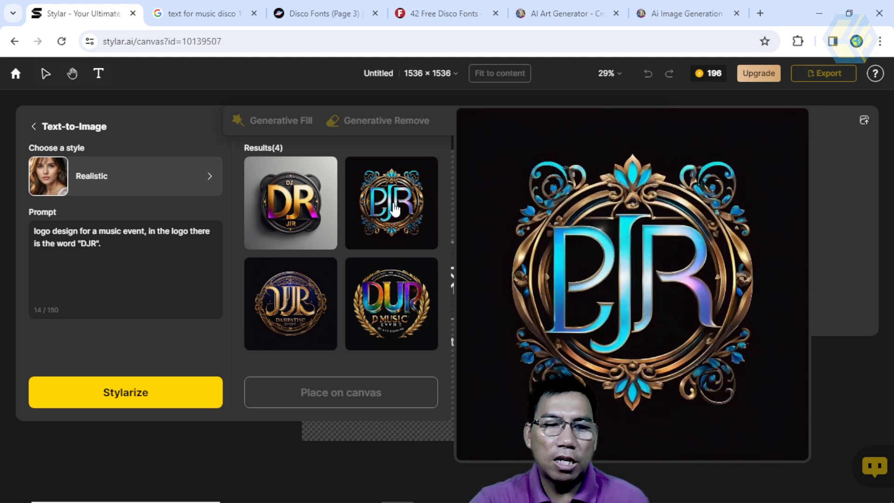
{"action": "mouse_move", "coordinate": [296, 320]}
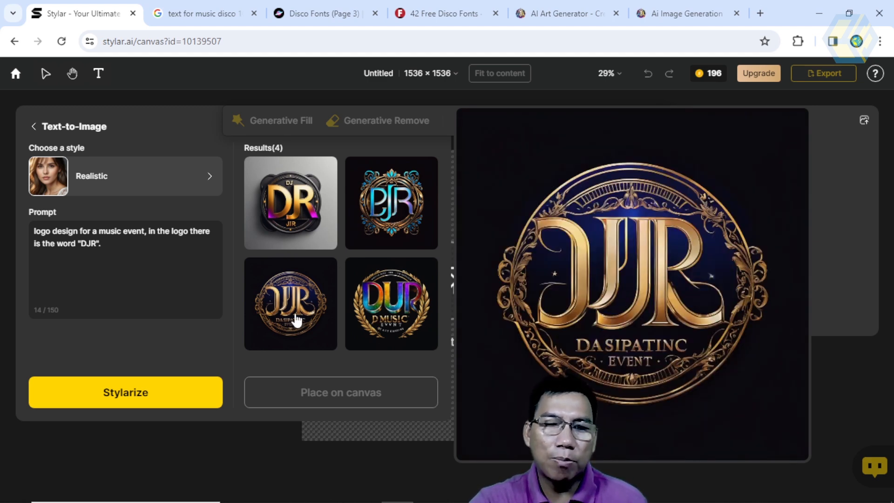
{"action": "mouse_move", "coordinate": [299, 223]}
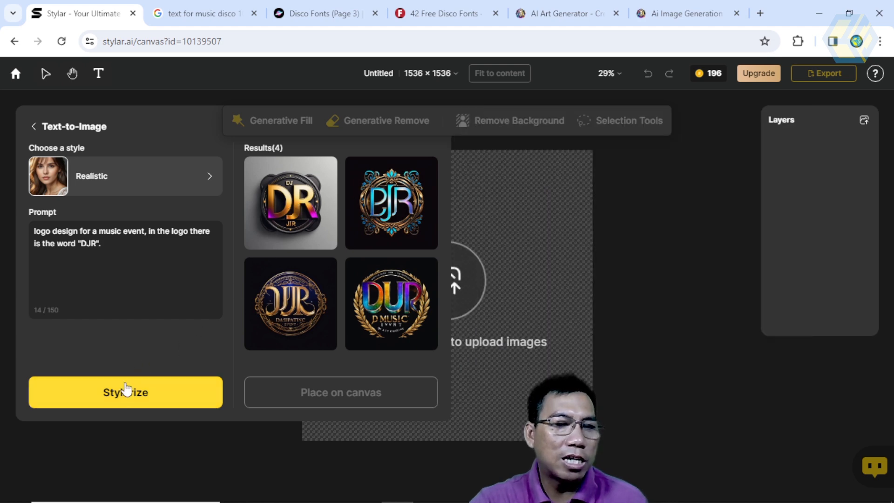
{"action": "left_click", "coordinate": [119, 394]}
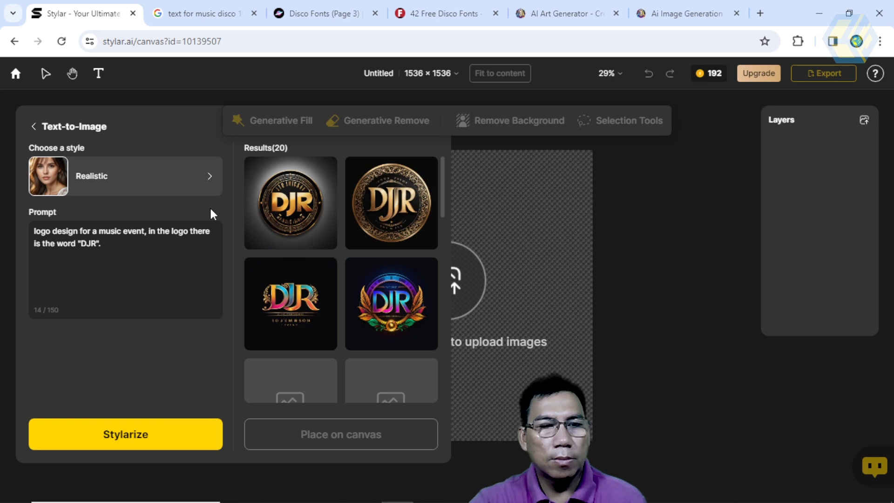
Step: Compare the new results and place the multicolored round DJR logo with orange and green leaves on the canvas
{"action": "scroll", "coordinate": [327, 277], "scroll_direction": "down", "scroll_amount": 10}
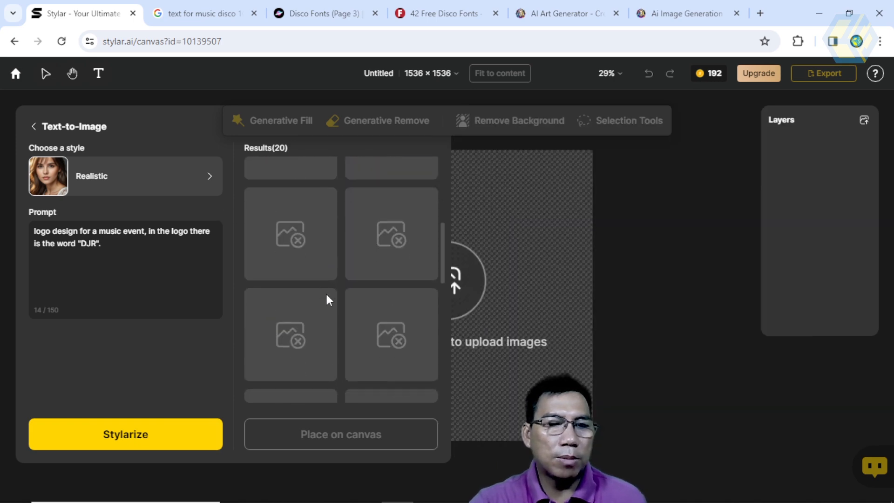
{"action": "scroll", "coordinate": [321, 296], "scroll_direction": "up", "scroll_amount": 3}
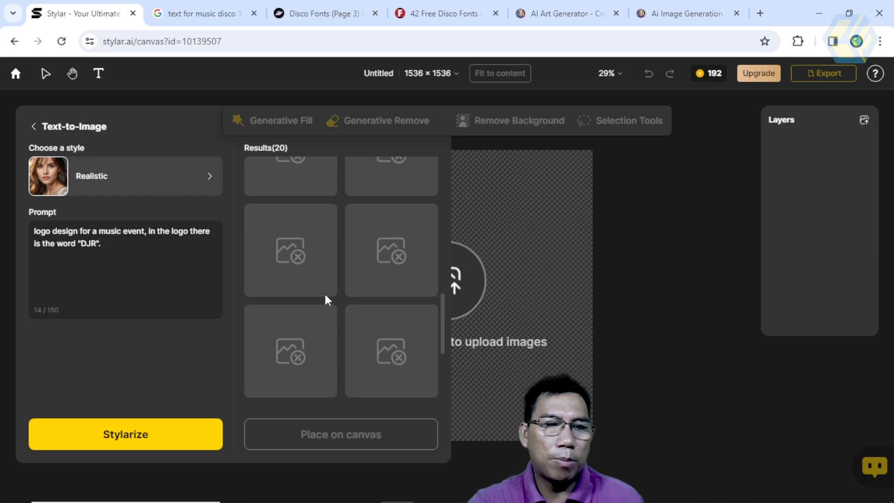
{"action": "scroll", "coordinate": [357, 256], "scroll_direction": "up", "scroll_amount": 3}
{"action": "scroll", "coordinate": [356, 252], "scroll_direction": "up", "scroll_amount": 3}
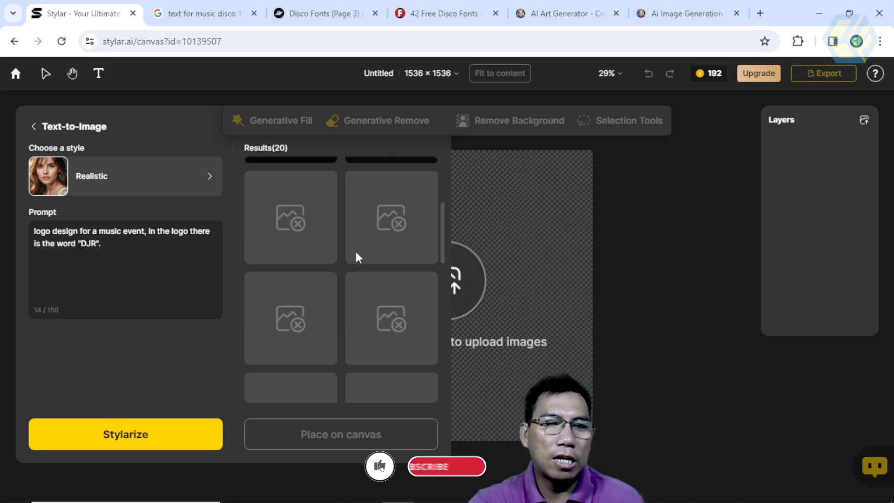
{"action": "scroll", "coordinate": [352, 264], "scroll_direction": "up", "scroll_amount": 5}
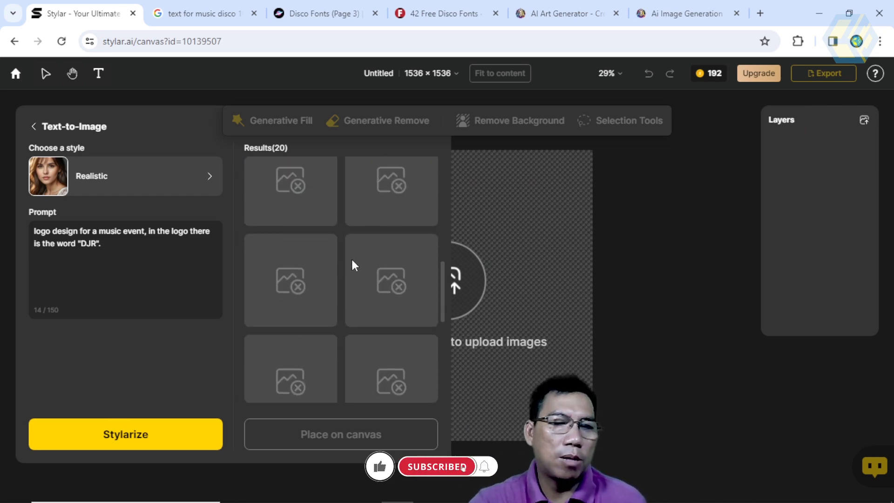
{"action": "mouse_move", "coordinate": [284, 296]}
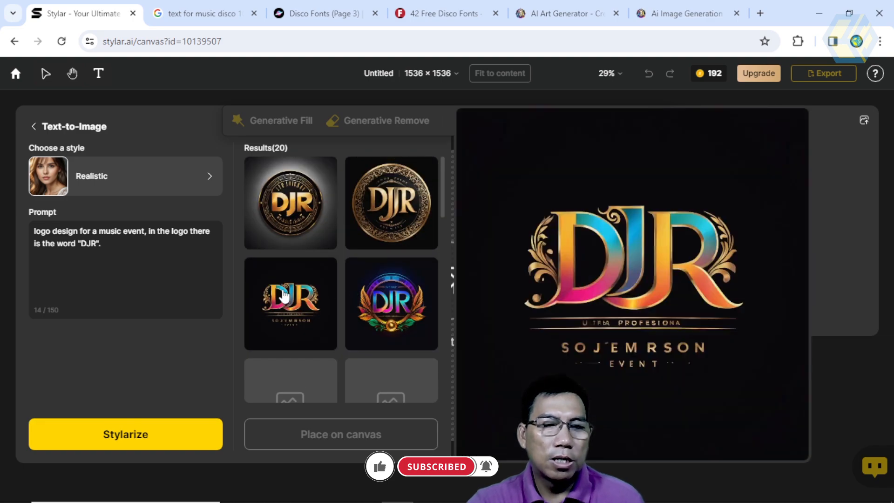
{"action": "mouse_move", "coordinate": [289, 233]}
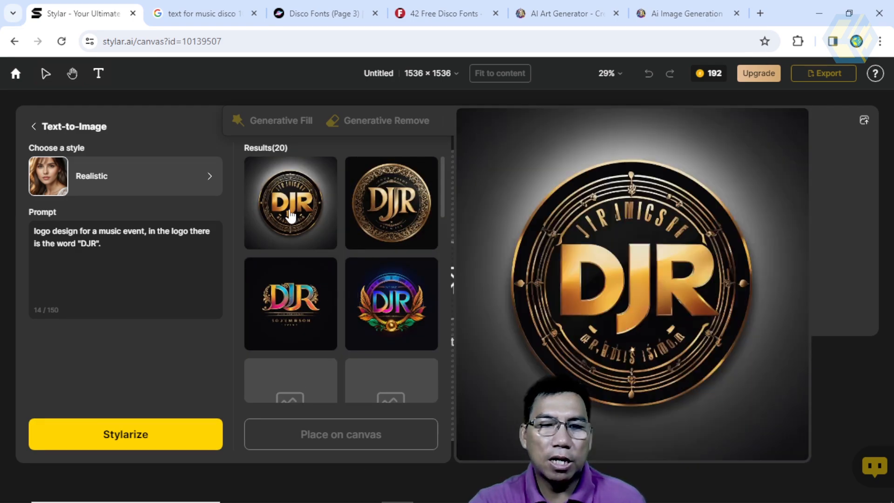
{"action": "mouse_move", "coordinate": [366, 289]}
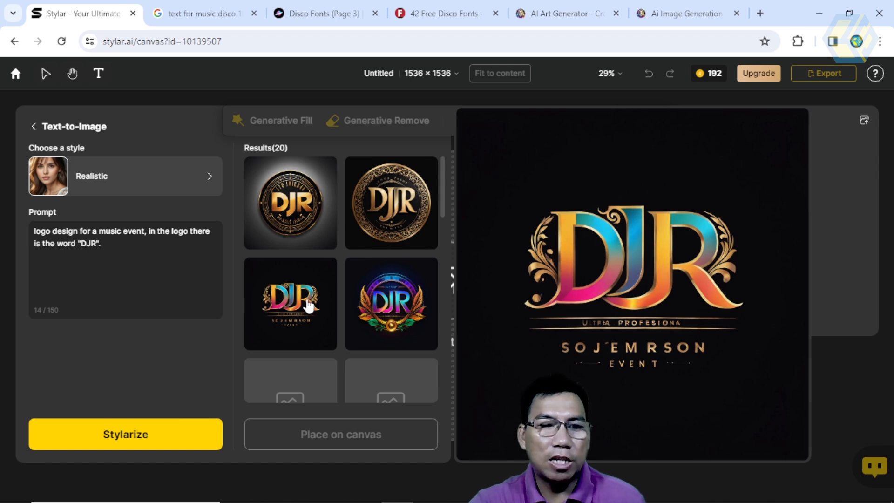
{"action": "mouse_move", "coordinate": [401, 309]}
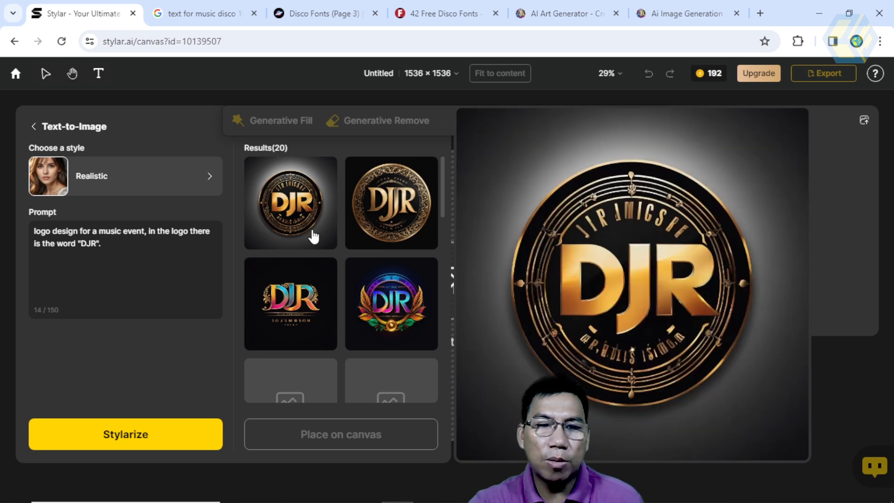
{"action": "left_click", "coordinate": [365, 309]}
{"action": "mouse_move", "coordinate": [351, 309]}
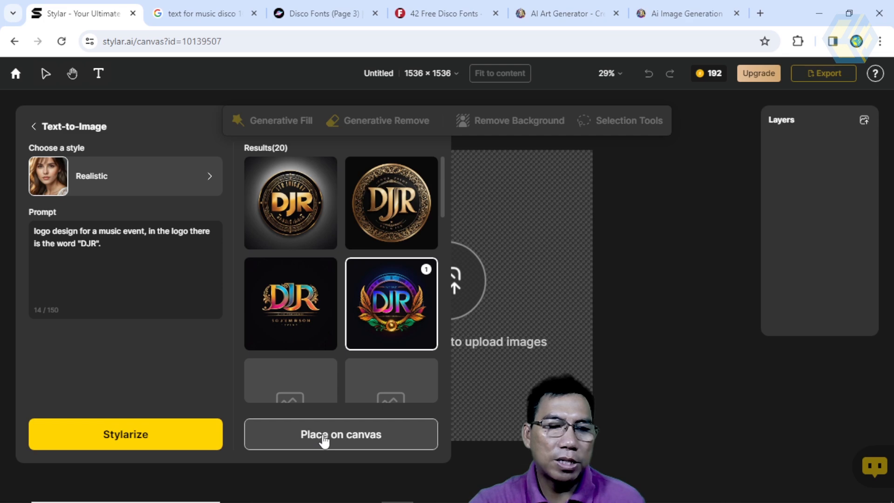
{"action": "left_click", "coordinate": [323, 436]}
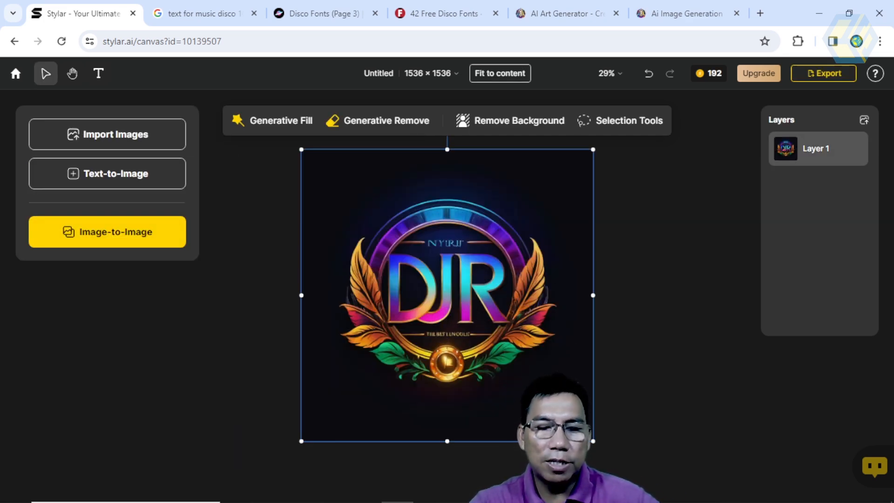
Step: Switch to the "design poster event" notes in Notepad and copy the prompt "disco ball image from a long distance perspective"
{"action": "left_click", "coordinate": [557, 489]}
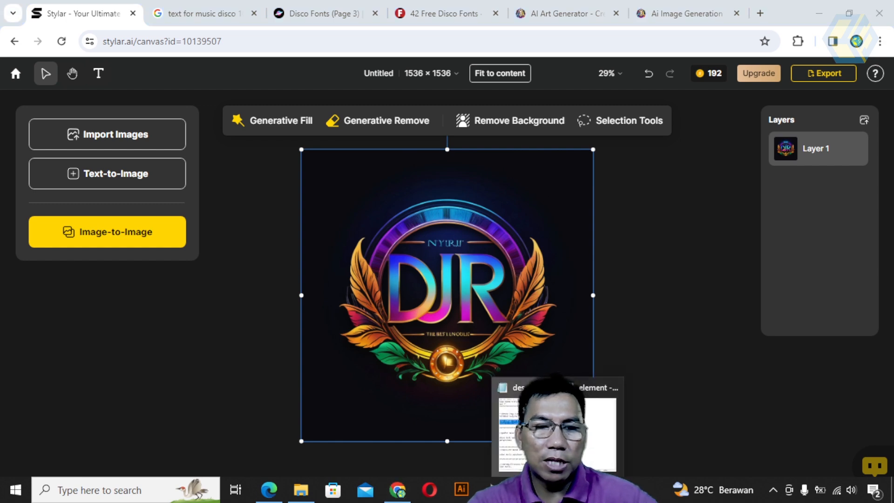
{"action": "left_click", "coordinate": [557, 434]}
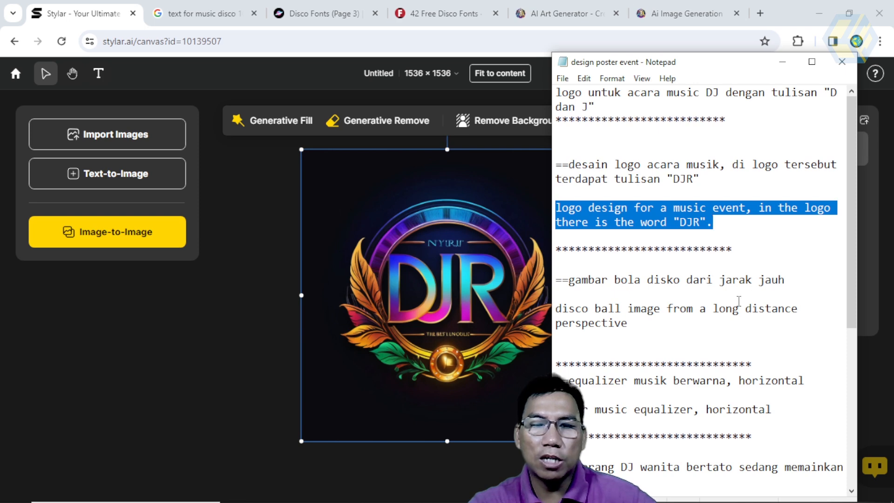
{"action": "left_click_drag", "start_coordinate": [558, 309], "coordinate": [643, 326]}
{"action": "key", "text": "ctrl+c"}
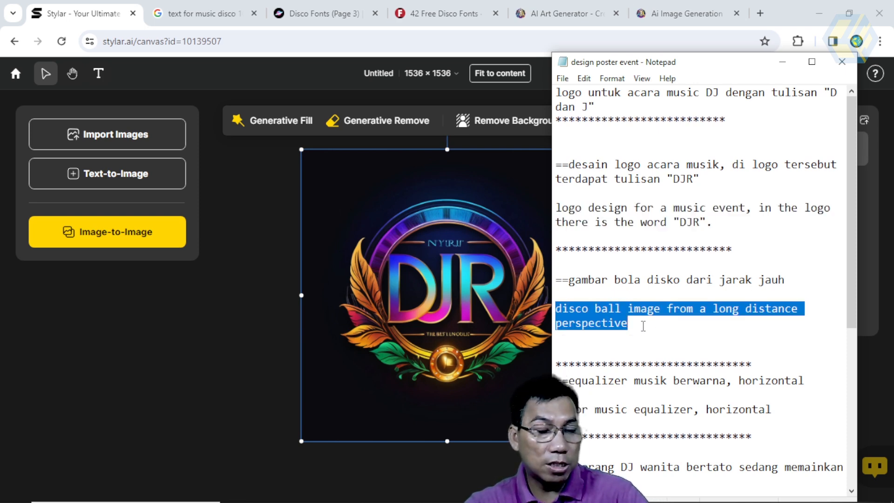
Step: Replace Stylar's Text-to-Image prompt with the copied disco ball prompt and generate the images in Realistic style
{"action": "left_click", "coordinate": [135, 177]}
{"action": "left_click_drag", "start_coordinate": [100, 243], "coordinate": [29, 224]}
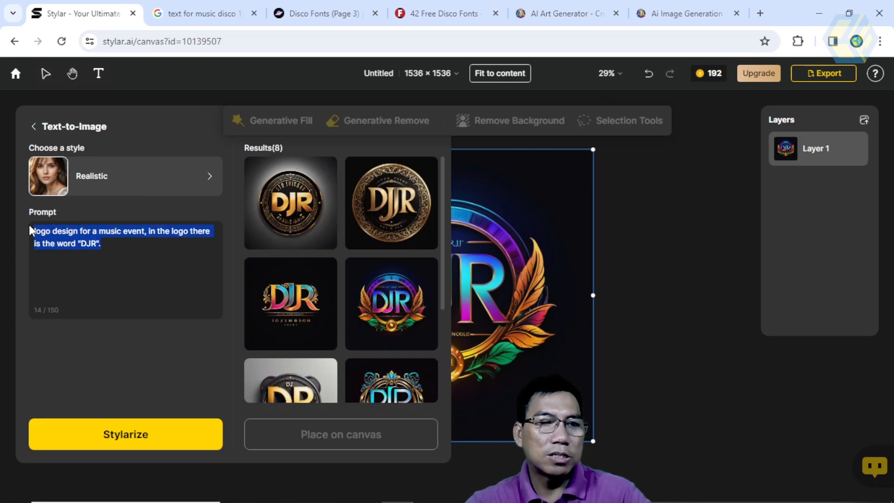
{"action": "key", "text": "ctrl+v"}
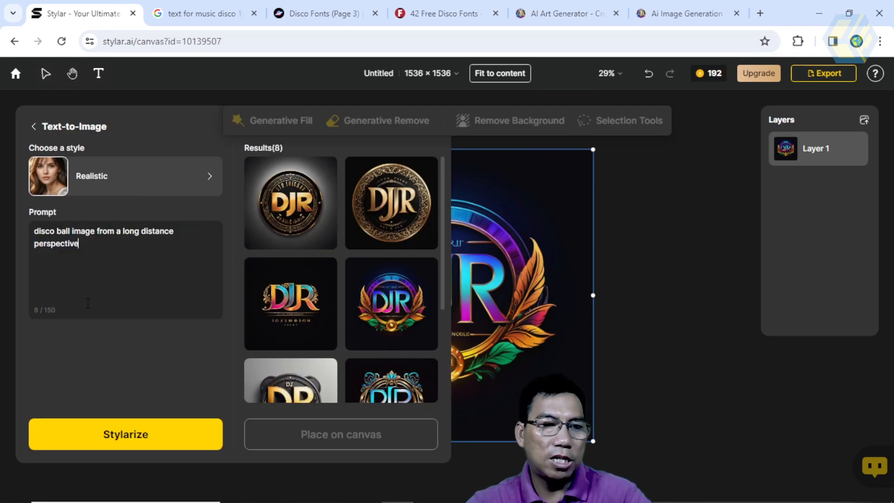
{"action": "left_click", "coordinate": [107, 438]}
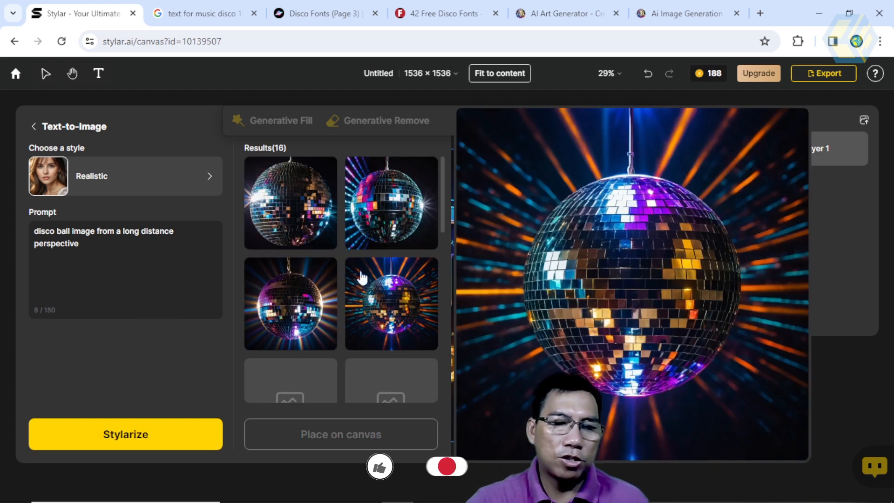
Step: Compare the disco ball results and place the one with orange and blue light rays on the canvas
{"action": "mouse_move", "coordinate": [256, 231]}
{"action": "mouse_move", "coordinate": [396, 215]}
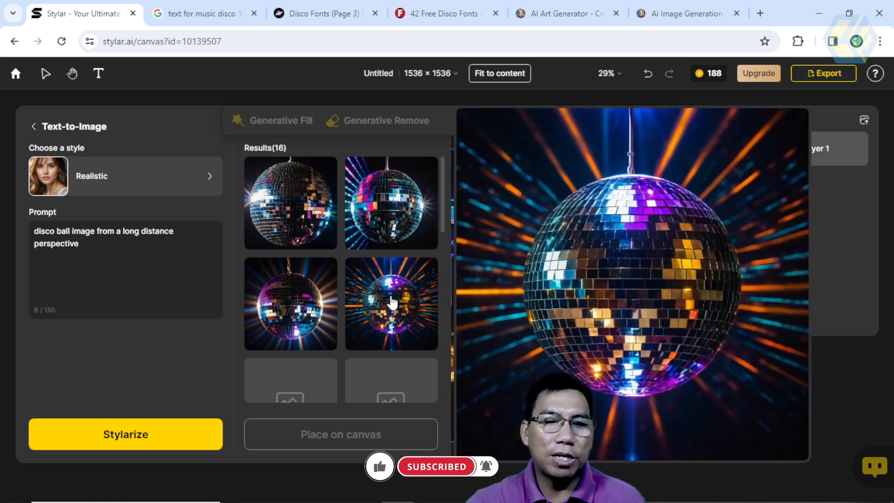
{"action": "left_click", "coordinate": [398, 308]}
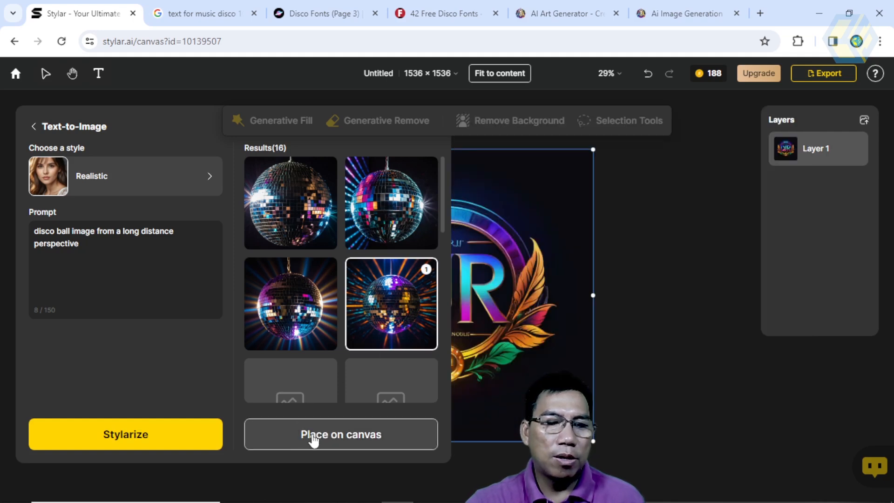
{"action": "left_click", "coordinate": [311, 435]}
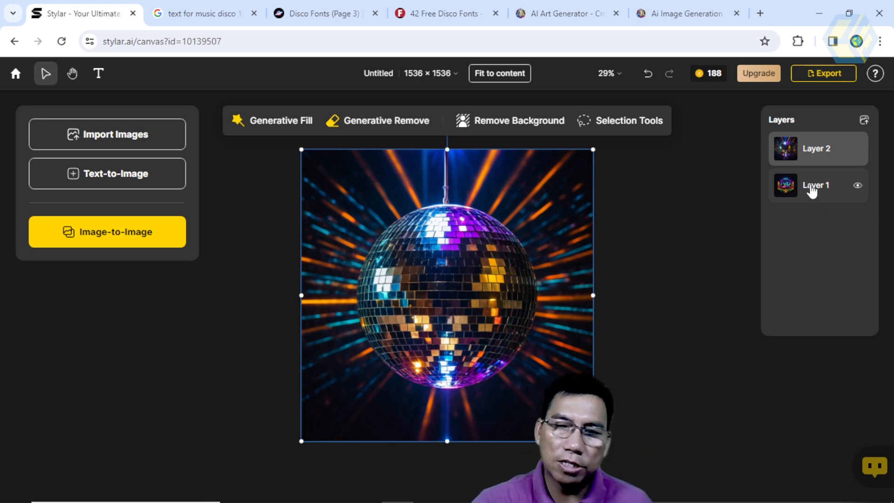
Step: Toggle the visibility of the disco ball layer to check the DJR logo layer beneath it
{"action": "left_click", "coordinate": [857, 149]}
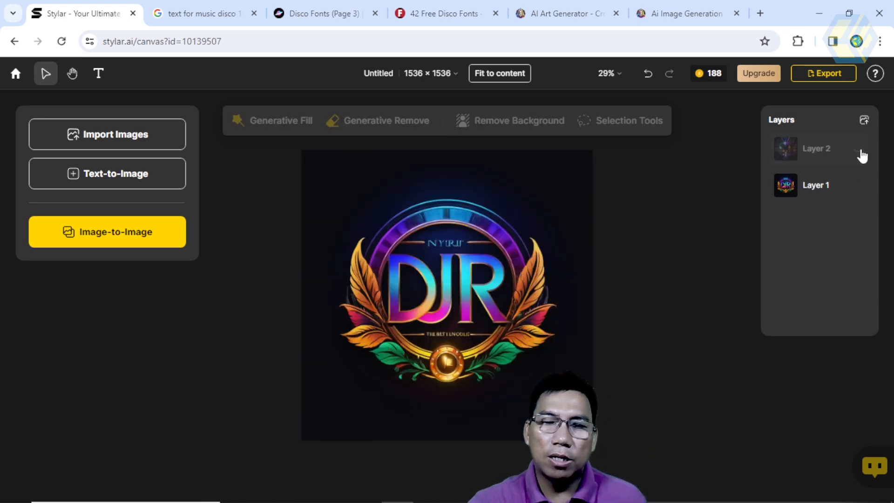
{"action": "left_click", "coordinate": [860, 152]}
{"action": "left_click", "coordinate": [861, 153]}
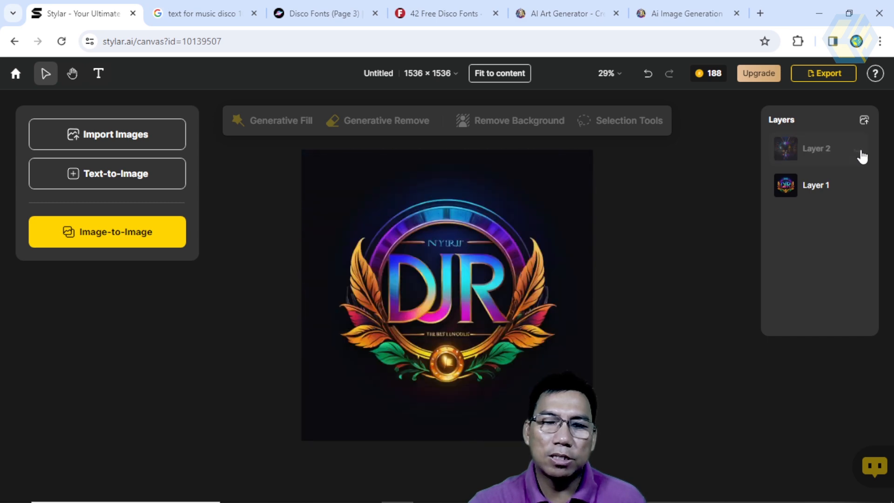
{"action": "left_click", "coordinate": [861, 153]}
Step: Reopen Text-to-Image and preview the generated disco ball images again
{"action": "left_click", "coordinate": [122, 179]}
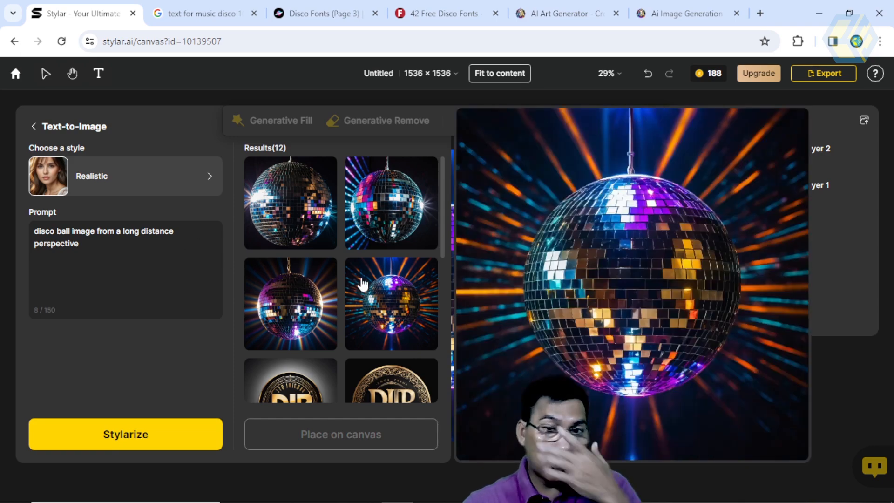
{"action": "mouse_move", "coordinate": [320, 229]}
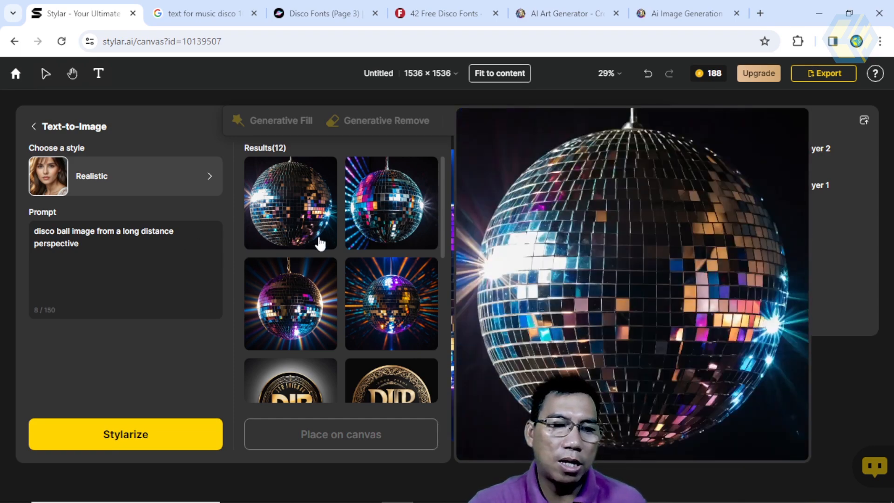
{"action": "mouse_move", "coordinate": [347, 277]}
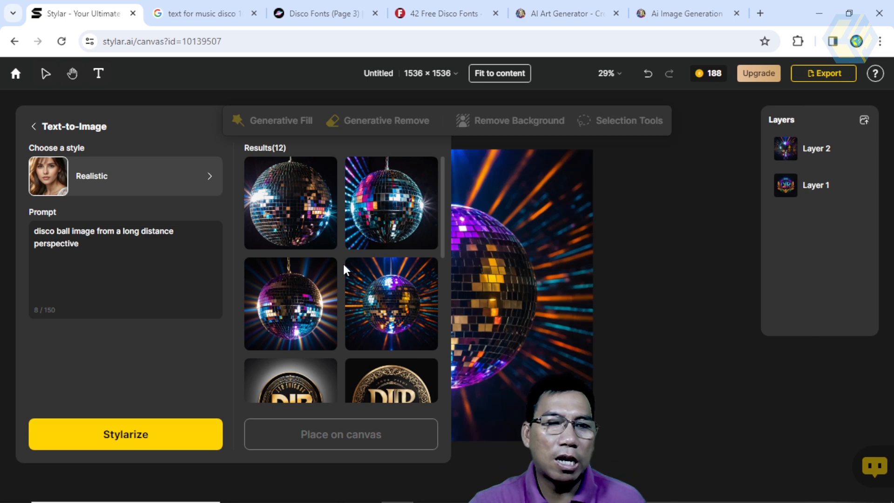
{"action": "mouse_move", "coordinate": [330, 263]}
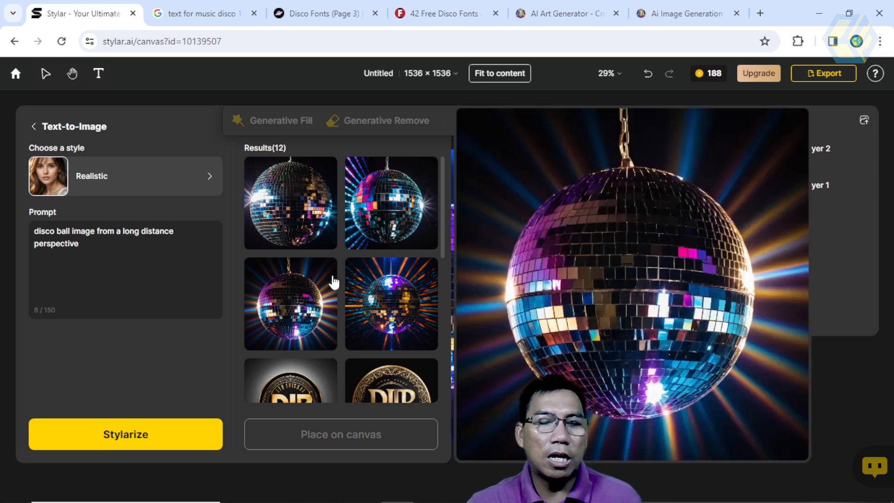
{"action": "left_click_drag", "start_coordinate": [443, 190], "coordinate": [425, 184]}
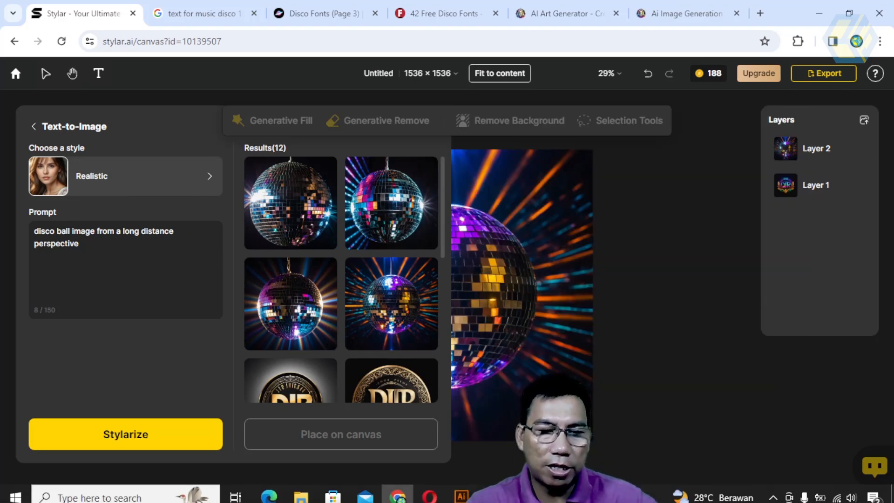
Step: Switch to the Notepad prompt notes and copy the prompt "color music equalizer, horizontal"
{"action": "left_click", "coordinate": [559, 489]}
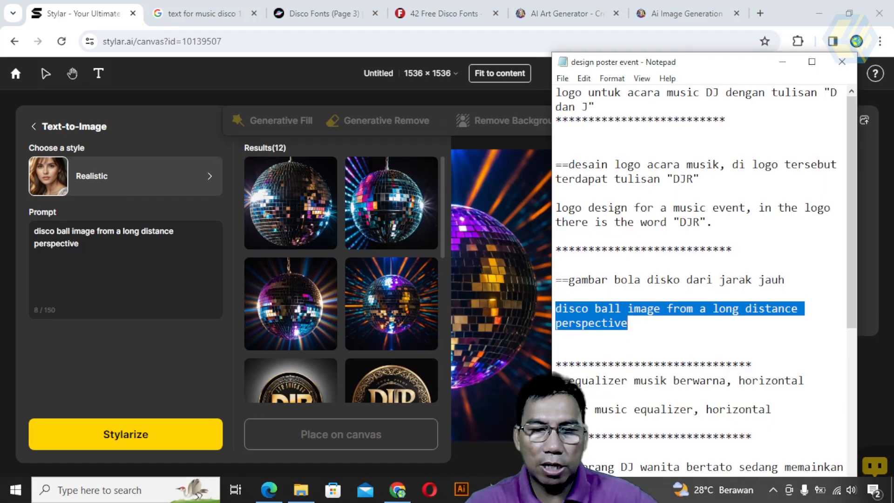
{"action": "scroll", "coordinate": [653, 343], "scroll_direction": "down", "scroll_amount": 3}
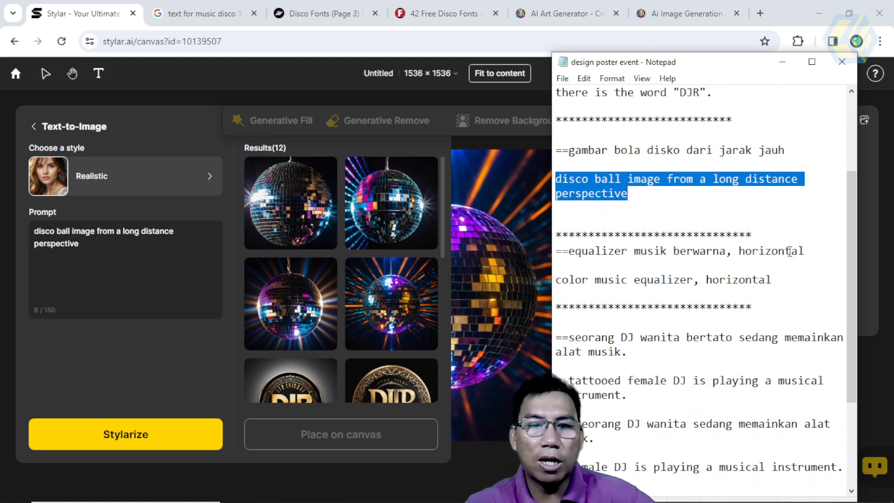
{"action": "left_click_drag", "start_coordinate": [556, 280], "coordinate": [784, 285]}
{"action": "key", "text": "ctrl+c"}
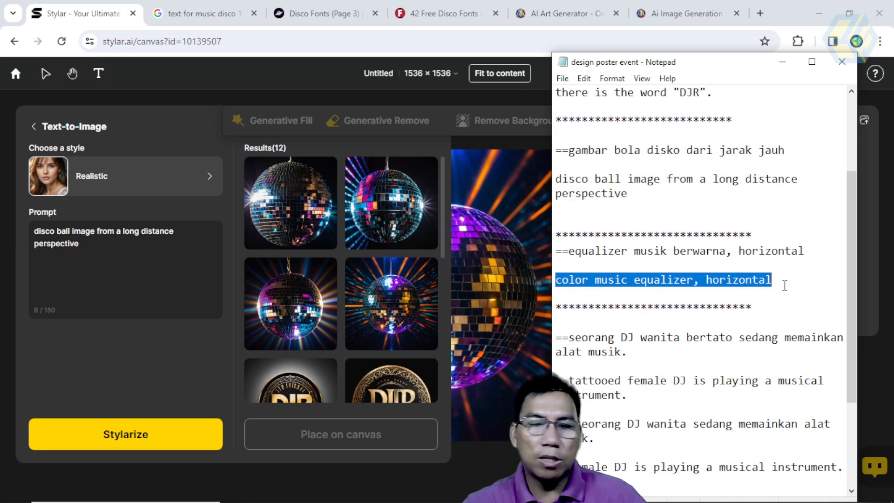
Step: Replace the disco ball prompt in Stylar with the copied equalizer prompt and generate the images in Realistic style
{"action": "left_click_drag", "start_coordinate": [80, 244], "coordinate": [36, 233]}
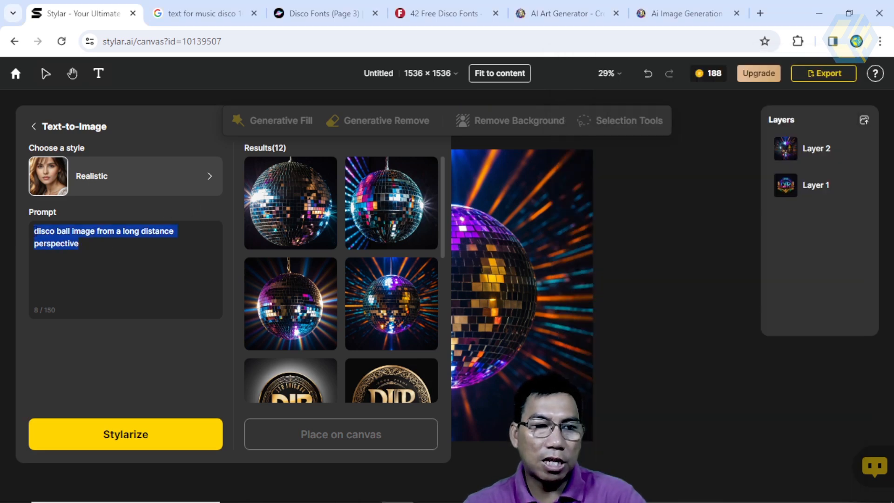
{"action": "key", "text": "ctrl+v"}
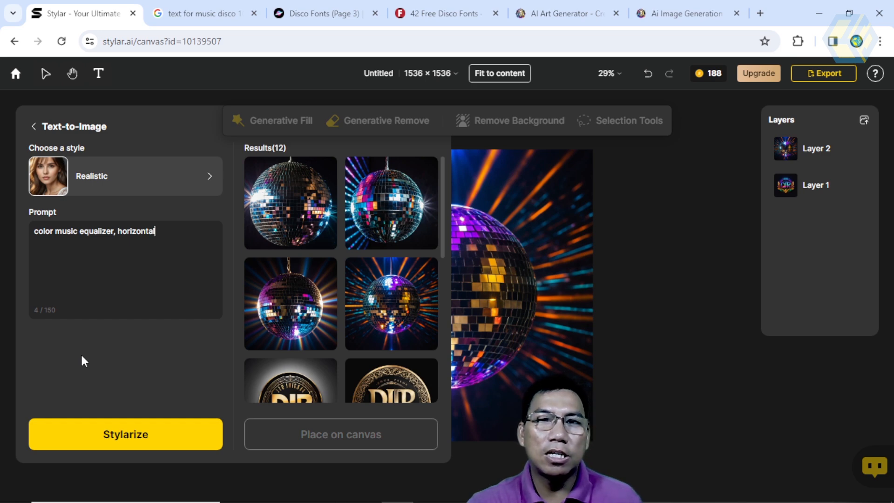
{"action": "left_click", "coordinate": [99, 439]}
{"action": "left_click", "coordinate": [98, 440]}
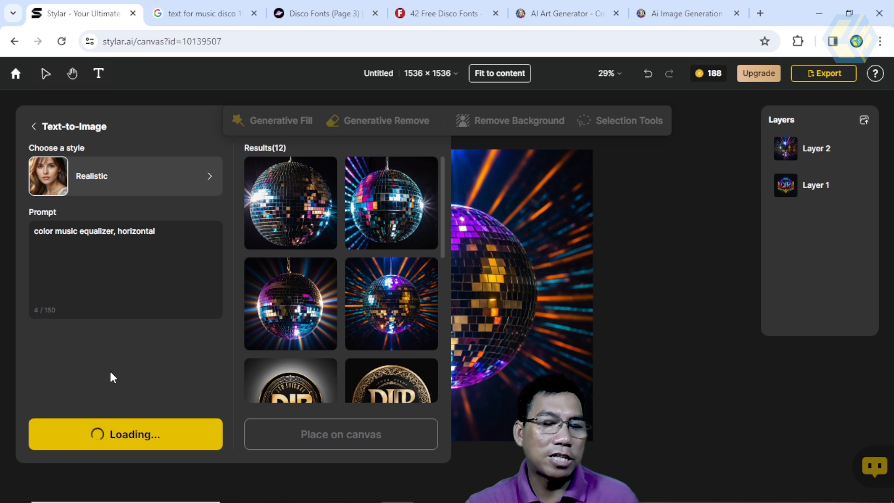
Step: Preview the equalizer results and place the one with a glowing rainbow stripe across a grid floor on the canvas
{"action": "mouse_move", "coordinate": [301, 223]}
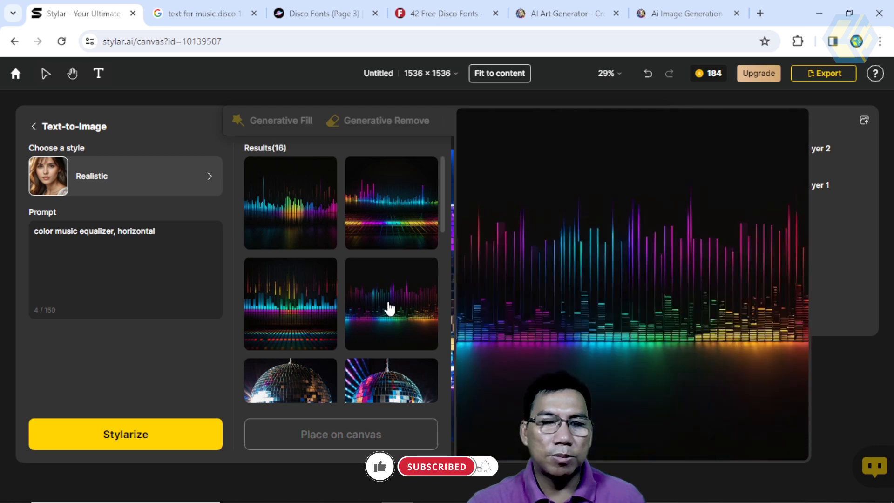
{"action": "left_click", "coordinate": [394, 193]}
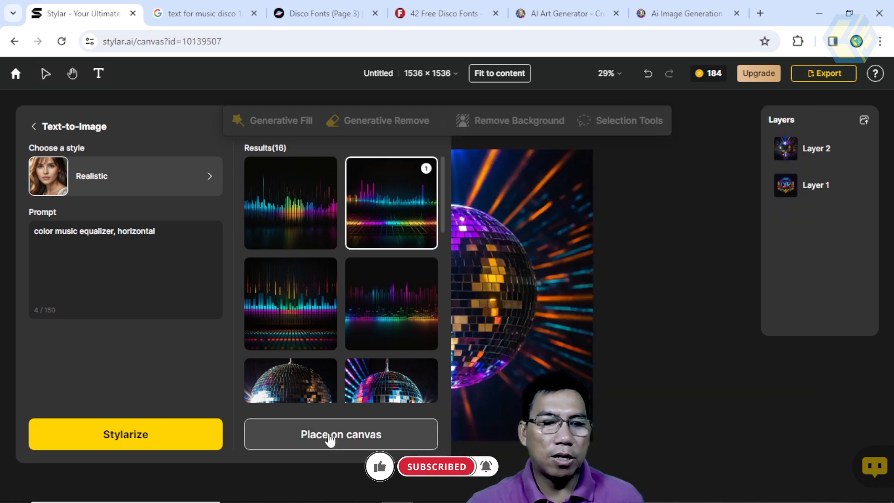
{"action": "left_click", "coordinate": [330, 435]}
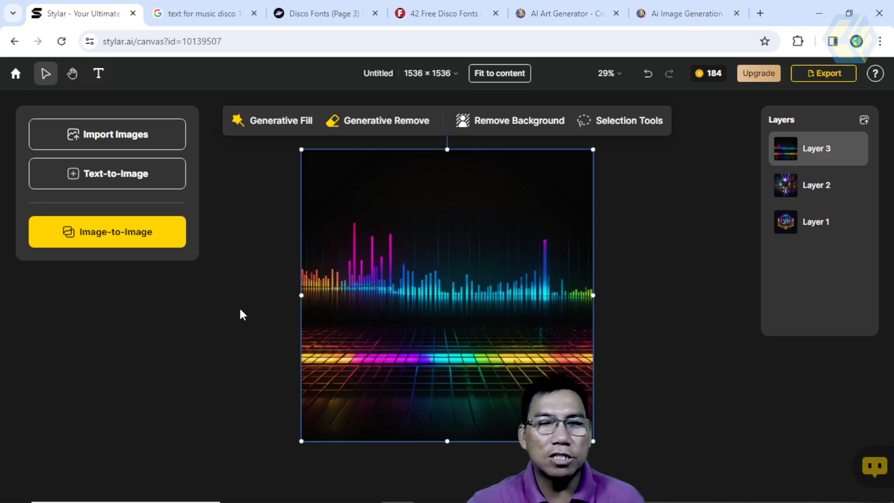
Step: Switch to the Notepad prompt notes and copy the prompt "a tattooed female DJ is playing a musical instrument."
{"action": "mouse_move", "coordinate": [493, 500]}
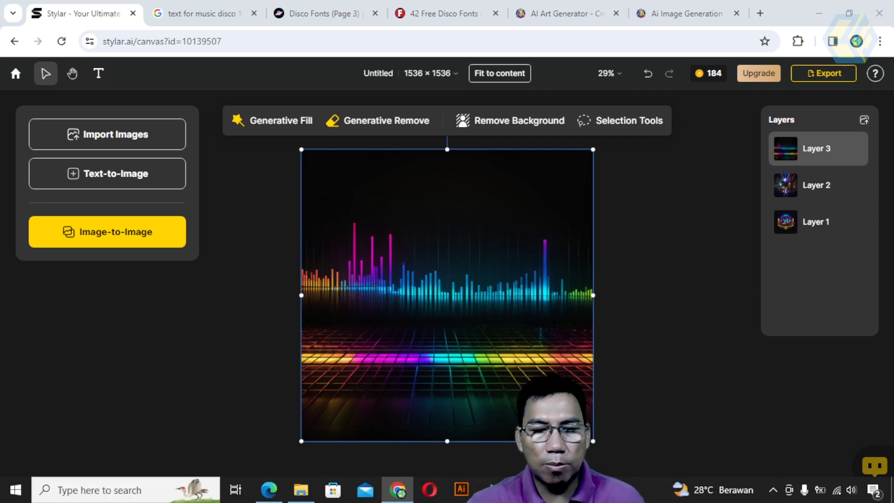
{"action": "left_click", "coordinate": [558, 490]}
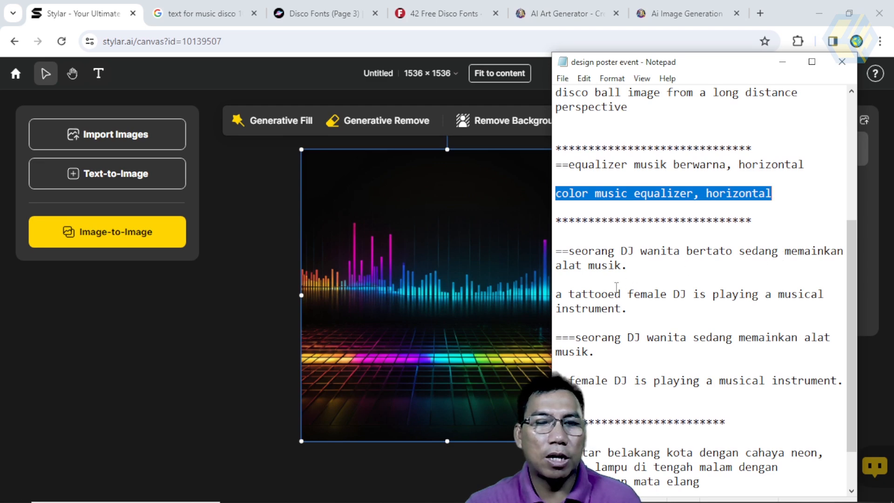
{"action": "left_click_drag", "start_coordinate": [555, 294], "coordinate": [633, 311]}
{"action": "key", "text": "ctrl+c"}
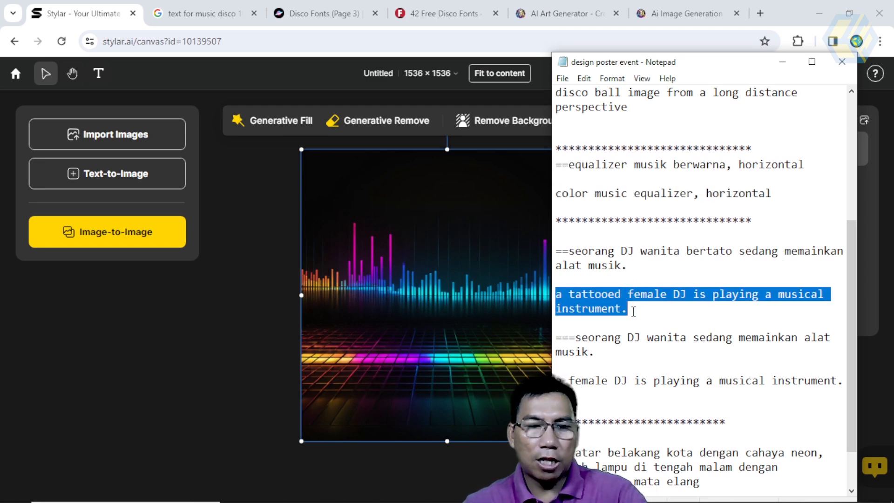
Step: Open Text-to-Image in Stylar, replace the equalizer prompt with the copied female DJ prompt and generate the images in Realistic style
{"action": "left_click", "coordinate": [106, 179]}
{"action": "left_click_drag", "start_coordinate": [168, 233], "coordinate": [18, 231]}
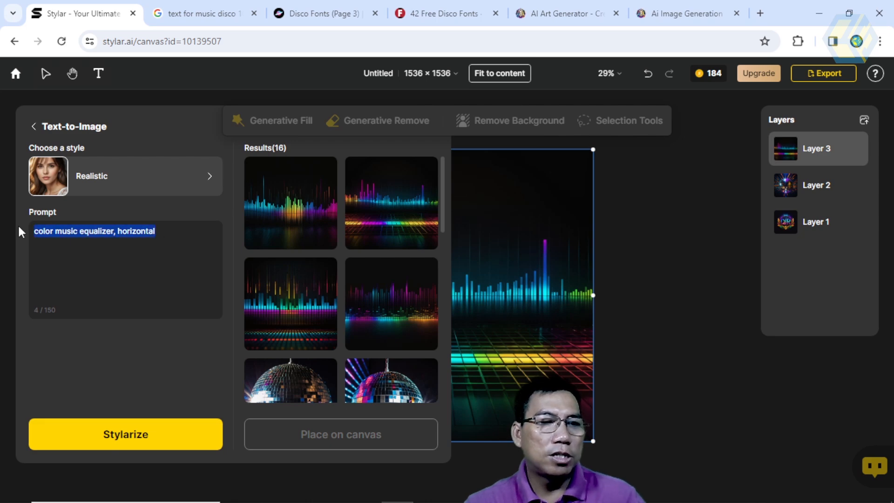
{"action": "key", "text": "ctrl+v"}
{"action": "left_click", "coordinate": [132, 430]}
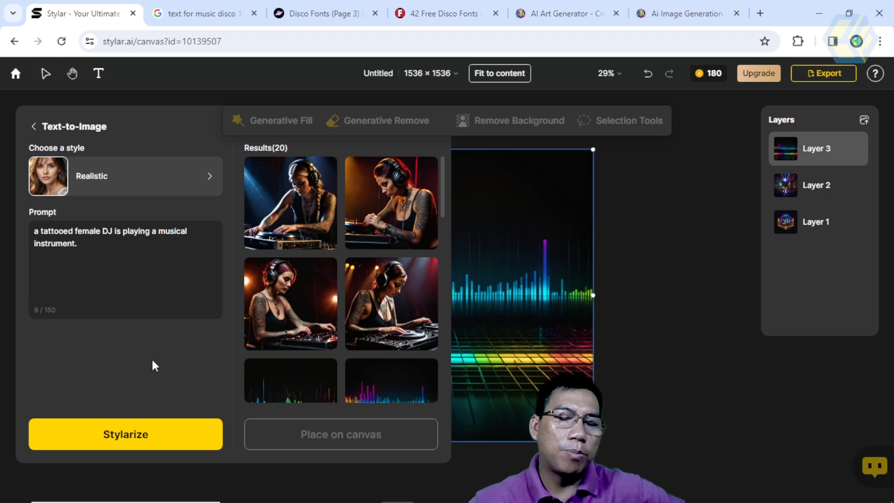
Step: Preview the female DJ results and place the blonde braided DJ in blue light on the canvas
{"action": "mouse_move", "coordinate": [331, 285]}
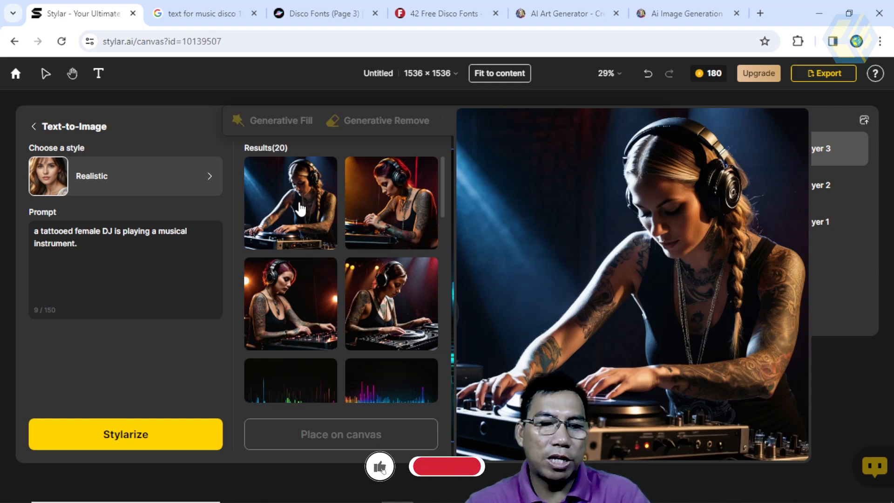
{"action": "left_click", "coordinate": [301, 210]}
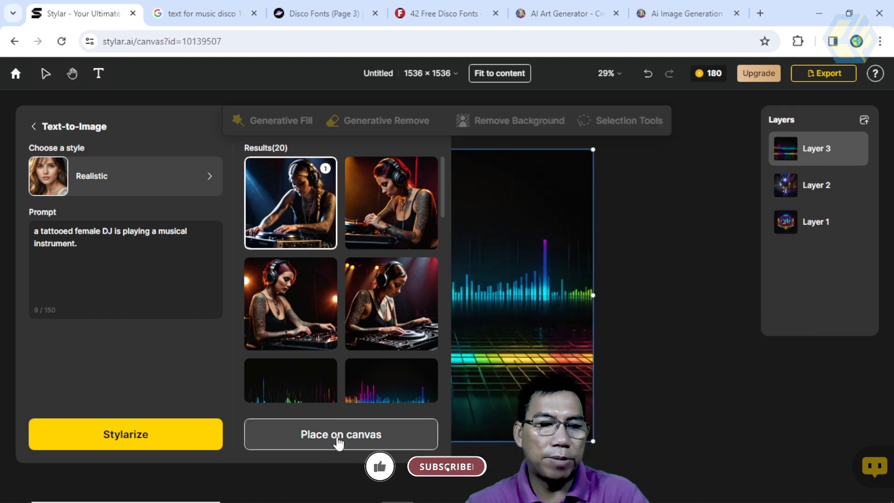
{"action": "left_click", "coordinate": [335, 437]}
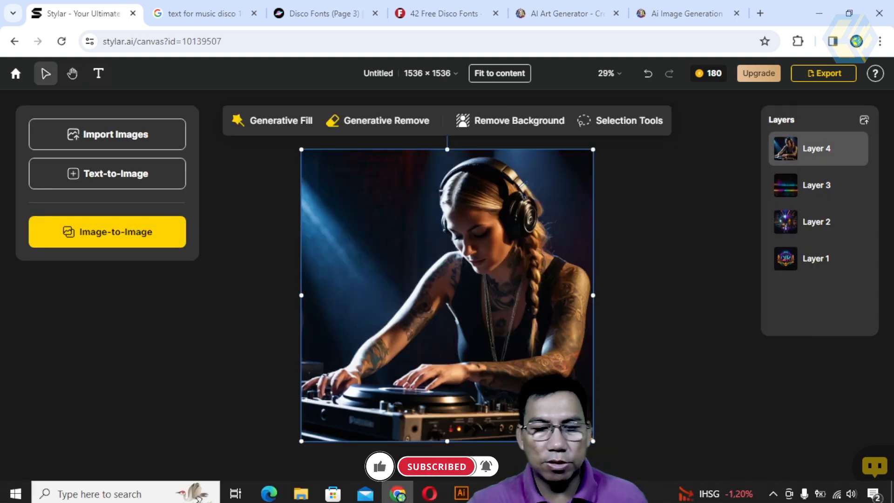
Step: Switch to the Notepad prompt notes and copy the prompt "a female DJ is playing a musical instrument."
{"action": "left_click", "coordinate": [557, 490]}
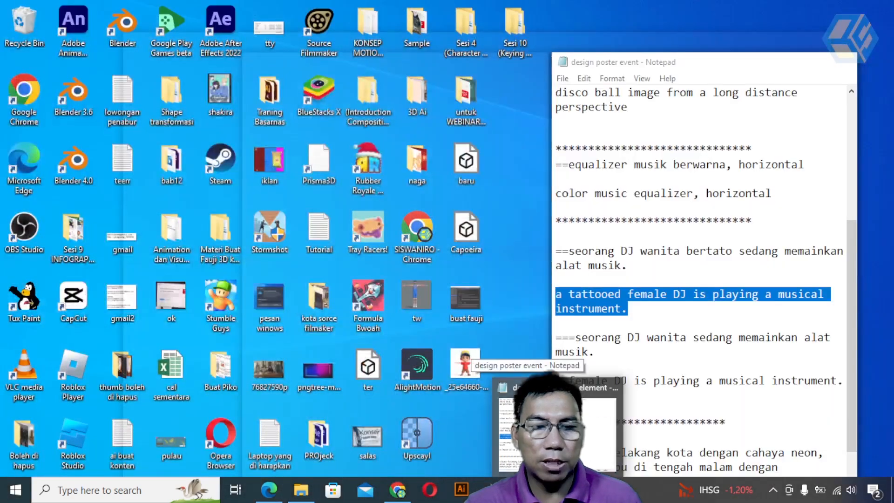
{"action": "left_click", "coordinate": [526, 428]}
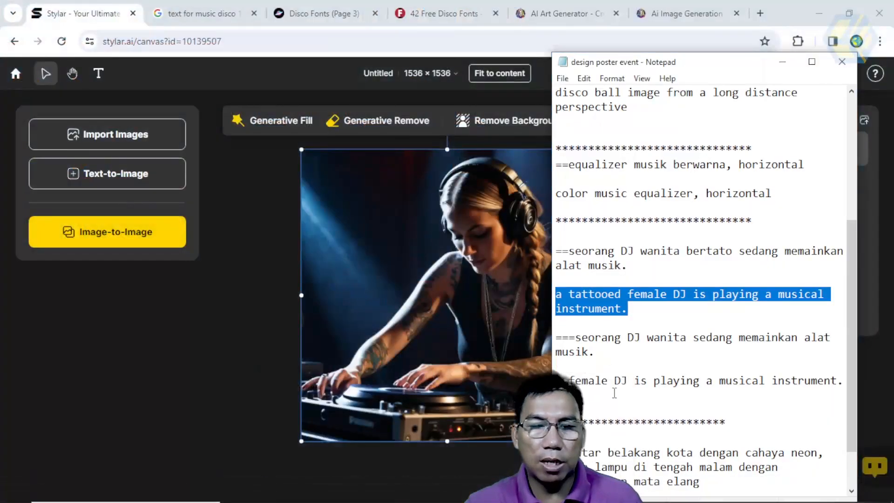
{"action": "scroll", "coordinate": [610, 373], "scroll_direction": "down", "scroll_amount": 1}
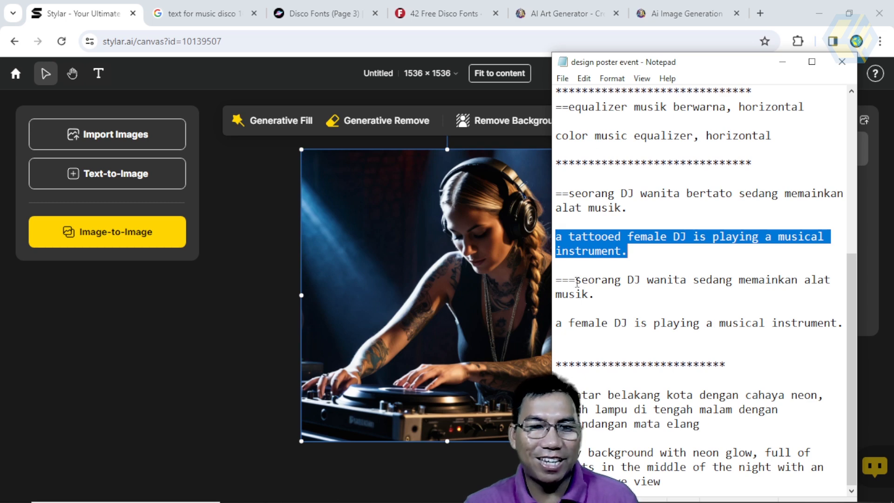
{"action": "left_click_drag", "start_coordinate": [576, 280], "coordinate": [596, 291]}
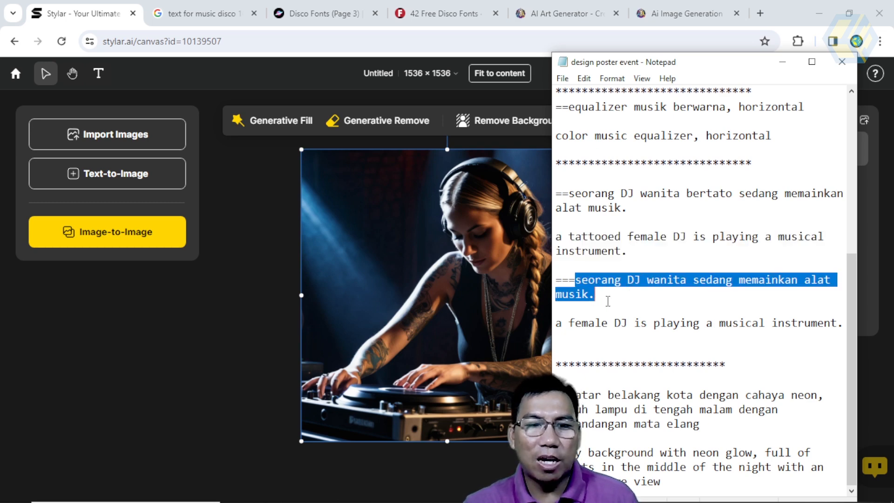
{"action": "left_click_drag", "start_coordinate": [557, 324], "coordinate": [851, 336]}
{"action": "key", "text": "ctrl+c"}
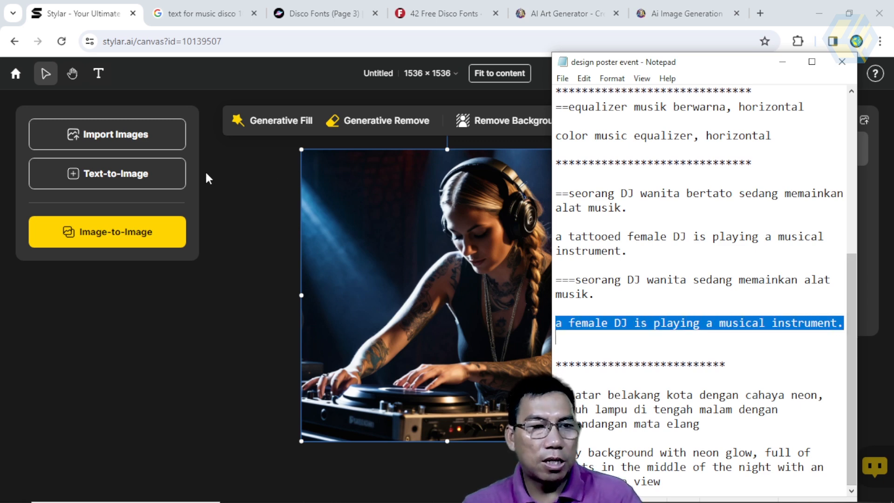
Step: Open Text-to-Image in Stylar, replace the tattooed DJ prompt with the copied female DJ prompt and generate the images in Realistic style
{"action": "left_click", "coordinate": [146, 174]}
{"action": "key", "text": "ctrl+a"}
{"action": "key", "text": "ctrl+v"}
{"action": "left_click", "coordinate": [110, 433]}
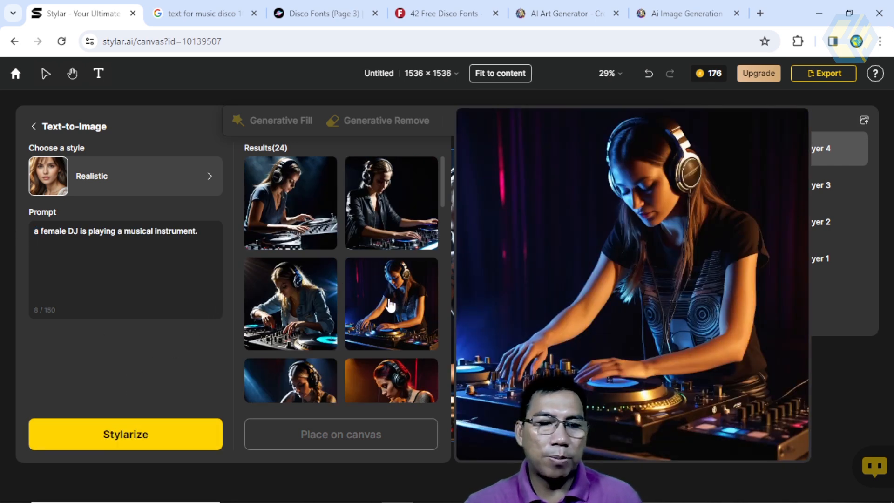
Step: Preview the new female DJ results and place the one in a black leather jacket on the canvas
{"action": "mouse_move", "coordinate": [334, 300]}
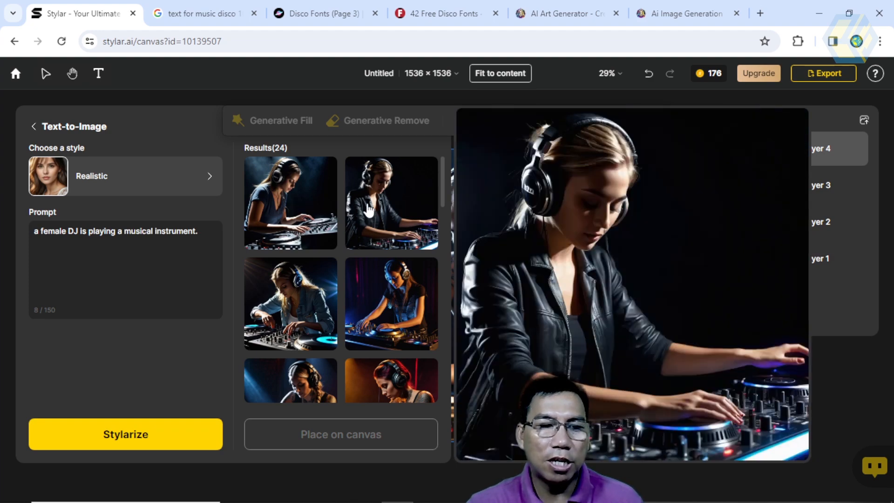
{"action": "left_click", "coordinate": [382, 210]}
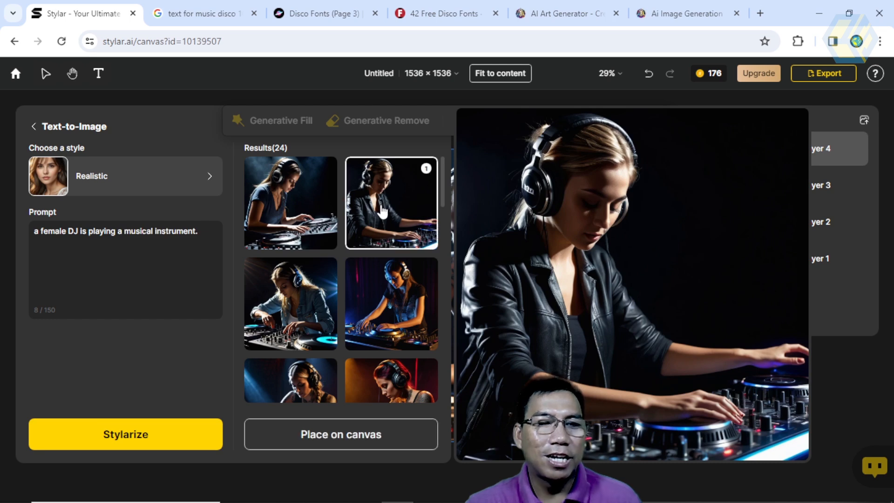
{"action": "left_click", "coordinate": [314, 436]}
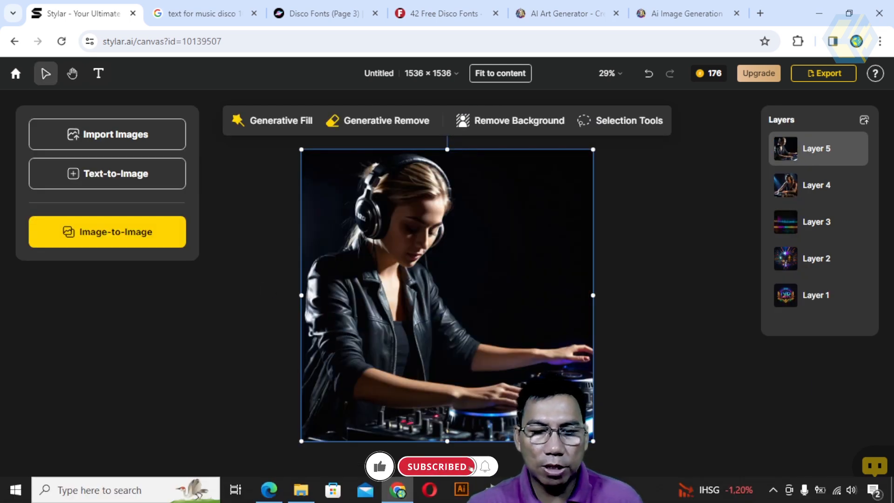
Step: Switch to Notepad and copy "city background with neon glow, full of lights in the middle of the night with an eagle's eye view"
{"action": "left_click", "coordinate": [558, 490]}
{"action": "left_click", "coordinate": [558, 490]}
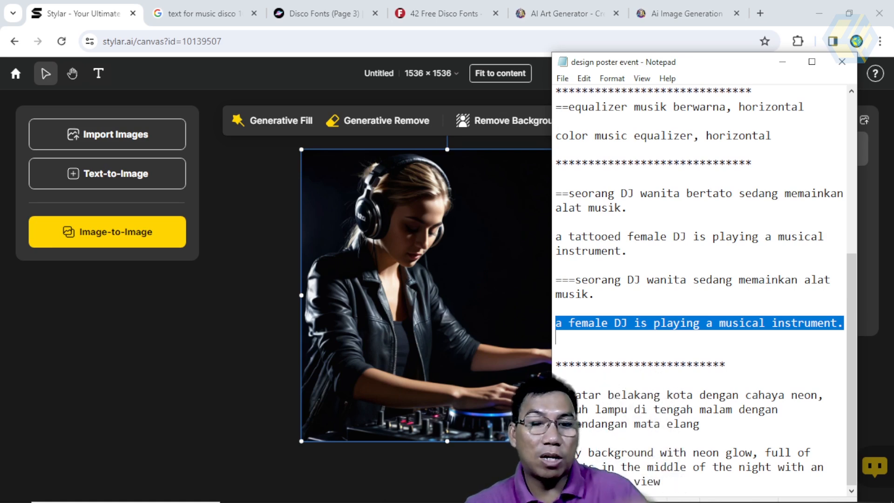
{"action": "left_click_drag", "start_coordinate": [556, 453], "coordinate": [689, 478]}
{"action": "key", "text": "ctrl+c"}
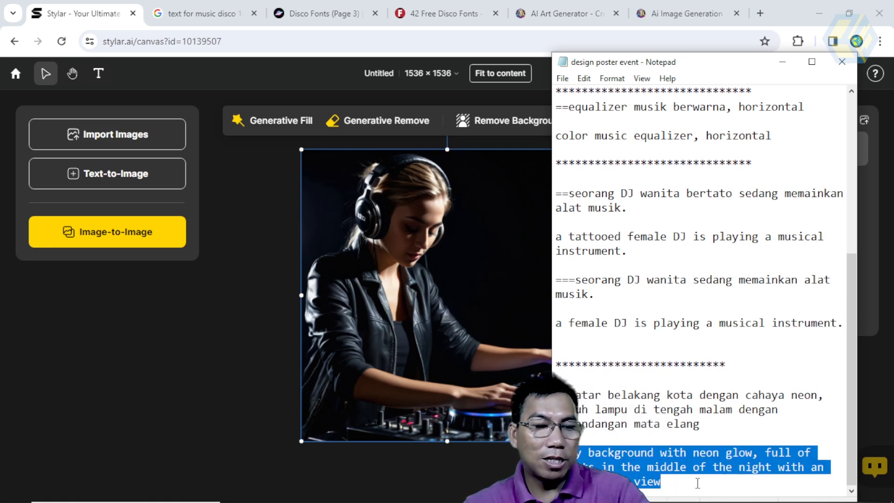
Step: Open Text-to-Image in Stylar, replace the female DJ prompt with the copied neon city prompt and generate the images in Realistic style
{"action": "left_click", "coordinate": [122, 177]}
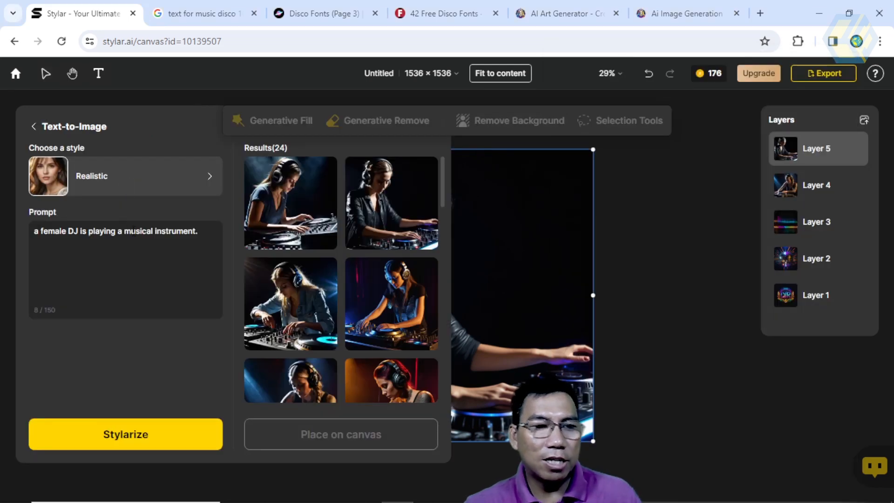
{"action": "left_click_drag", "start_coordinate": [215, 239], "coordinate": [26, 230]}
{"action": "key", "text": "ctrl+v"}
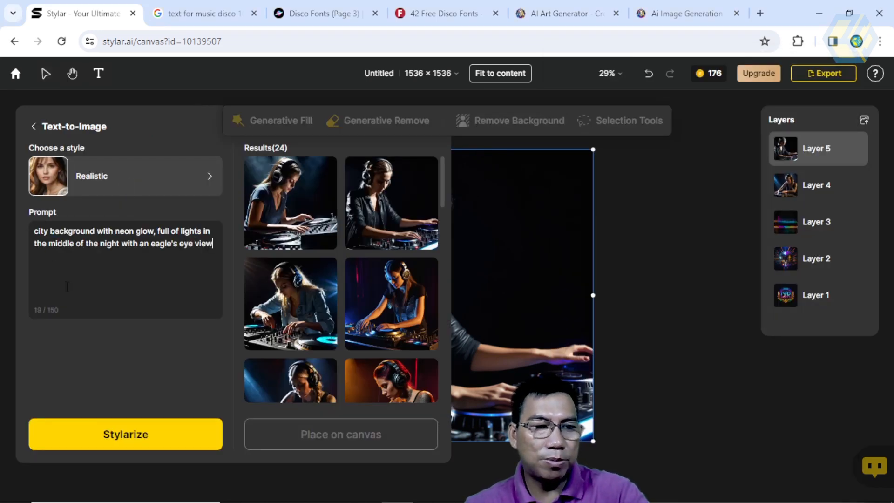
{"action": "left_click", "coordinate": [120, 436]}
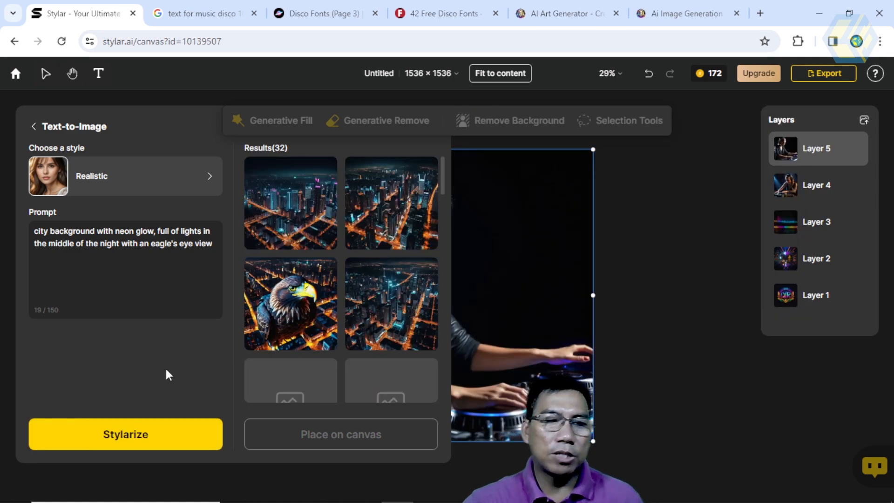
Step: Preview the square city results and place the skyline with pink-topped towers and orange streets on the canvas
{"action": "mouse_move", "coordinate": [298, 298]}
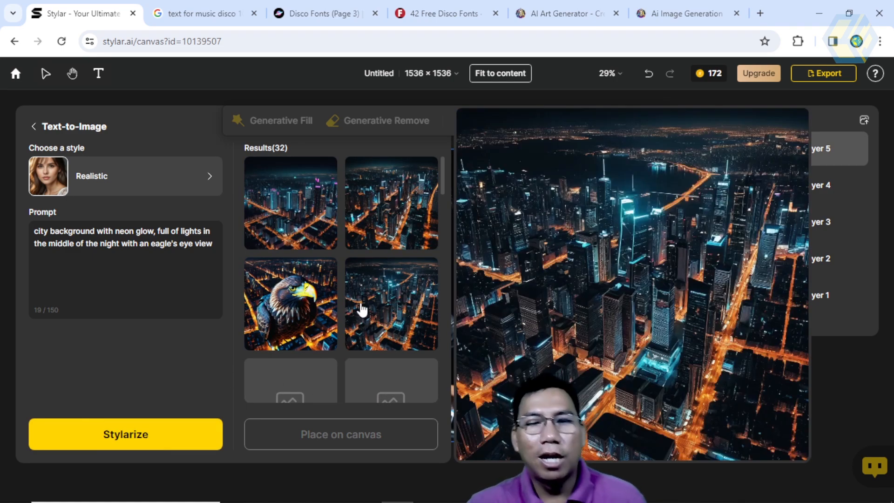
{"action": "mouse_move", "coordinate": [382, 239]}
{"action": "mouse_move", "coordinate": [314, 231]}
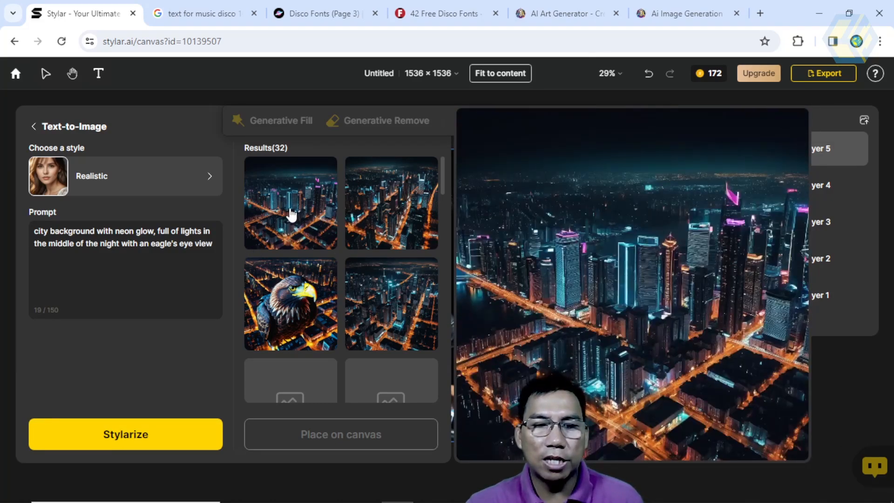
{"action": "left_click", "coordinate": [292, 215]}
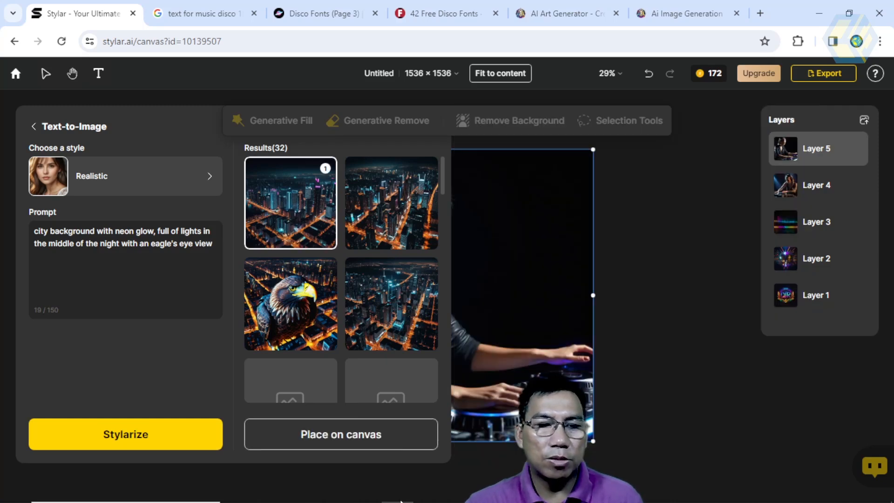
{"action": "left_click", "coordinate": [341, 438]}
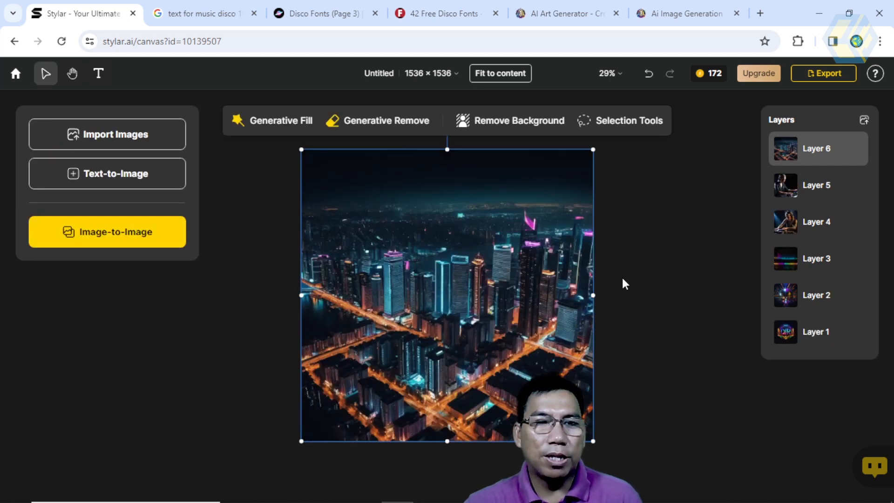
Step: Set the canvas aspect ratio to 3:4, giving dimensions of 1152 × 1536
{"action": "left_click", "coordinate": [455, 77]}
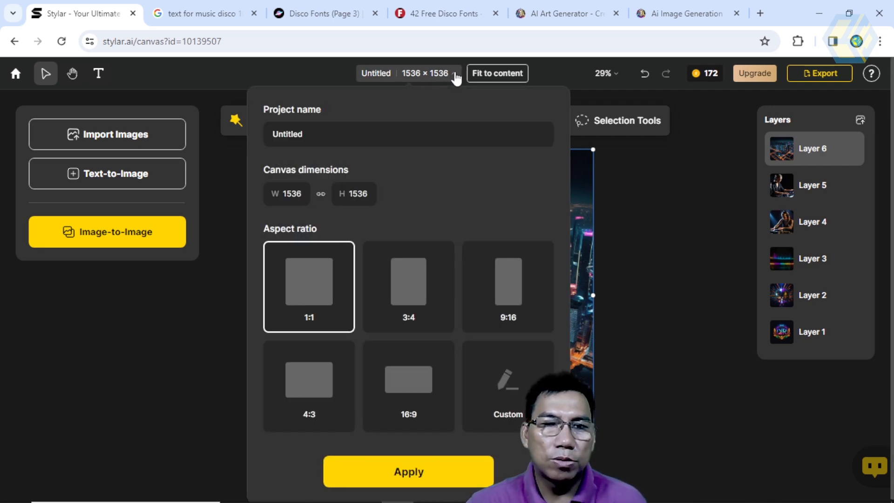
{"action": "left_click", "coordinate": [411, 289]}
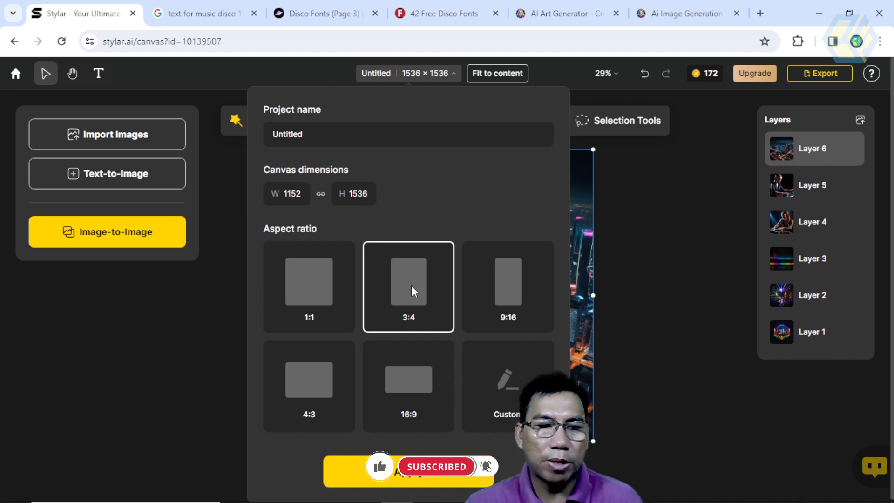
{"action": "left_click", "coordinate": [405, 468]}
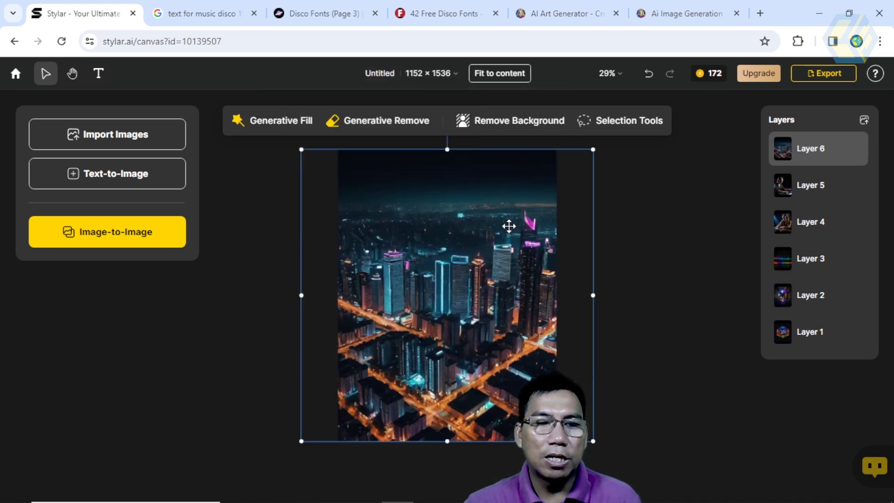
Step: Generate the neon city background again with the same prompt and Realistic style for the 3:4 canvas
{"action": "left_click", "coordinate": [109, 177]}
{"action": "mouse_move", "coordinate": [300, 212]}
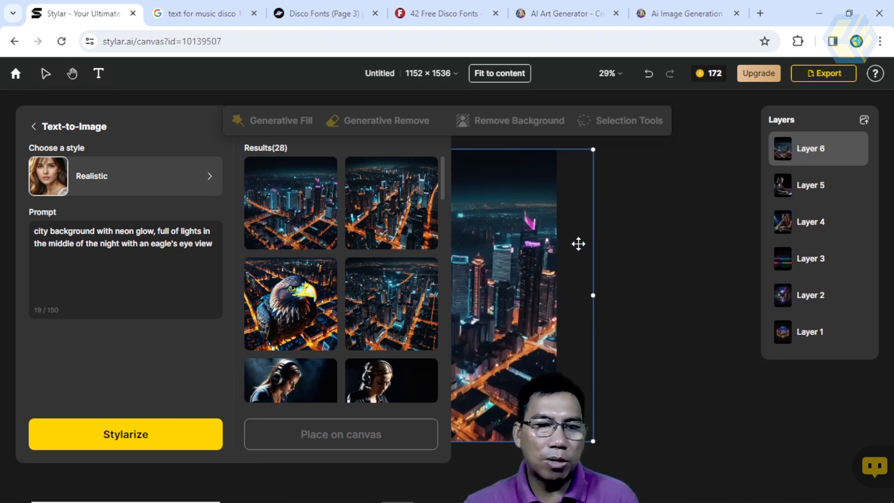
{"action": "left_click", "coordinate": [131, 438]}
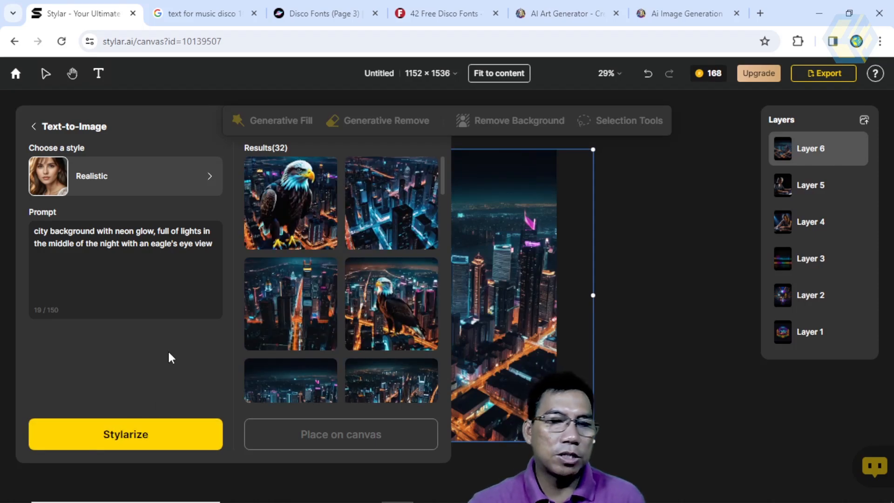
Step: Preview the portrait city results and place the one with a long orange avenue beside a tall tower on the canvas
{"action": "mouse_move", "coordinate": [355, 318]}
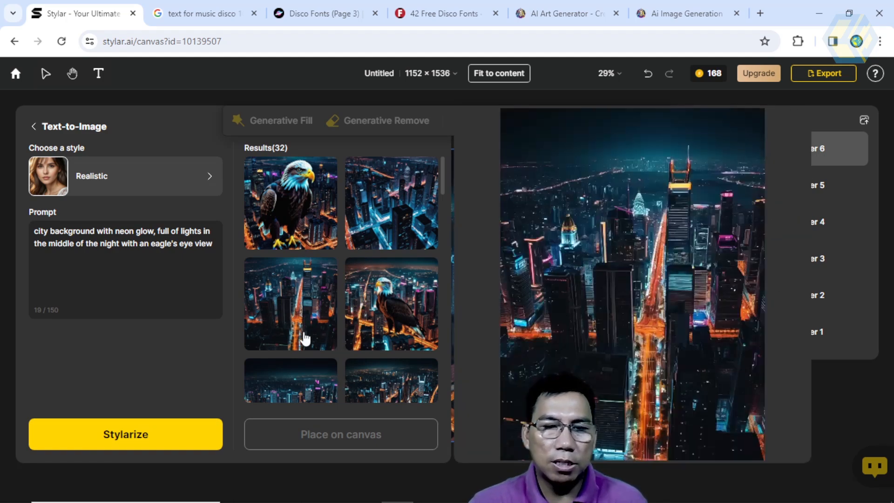
{"action": "mouse_move", "coordinate": [355, 248]}
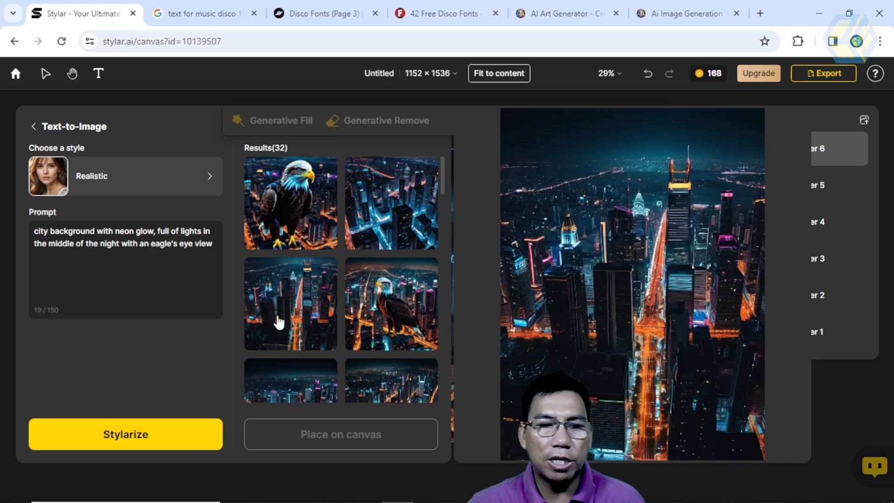
{"action": "left_click", "coordinate": [291, 312]}
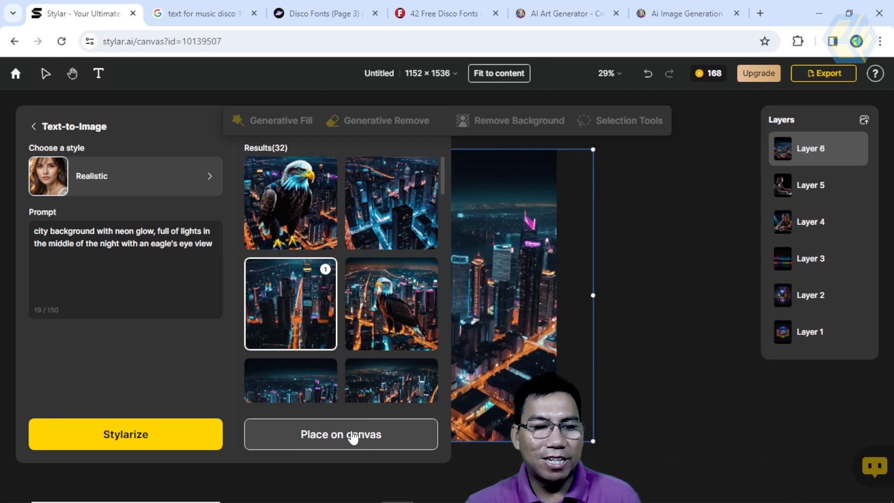
{"action": "left_click", "coordinate": [350, 435]}
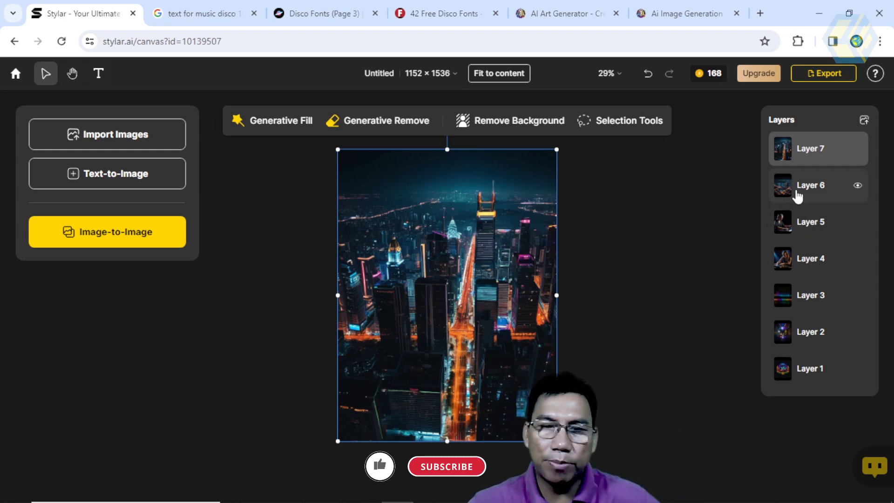
Step: Hide Layer 7 to check the square city image beneath, delete that image's Layer 6 and show Layer 7 again
{"action": "left_click", "coordinate": [809, 191]}
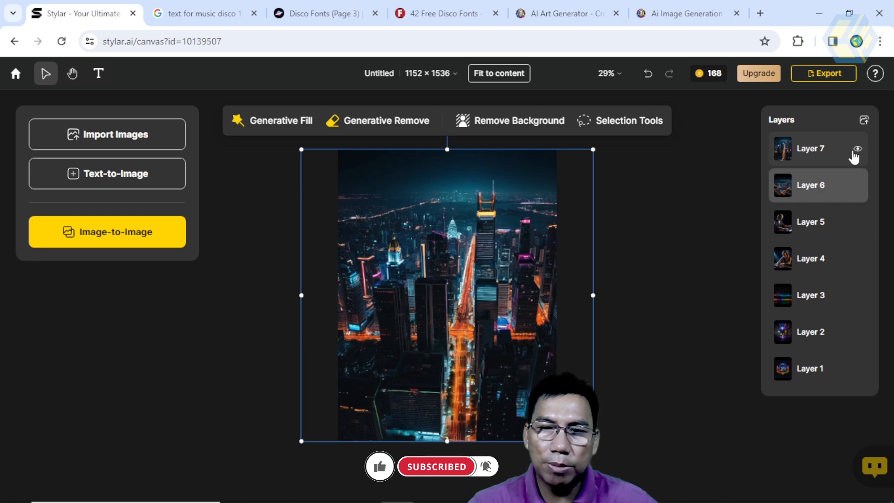
{"action": "left_click", "coordinate": [857, 149]}
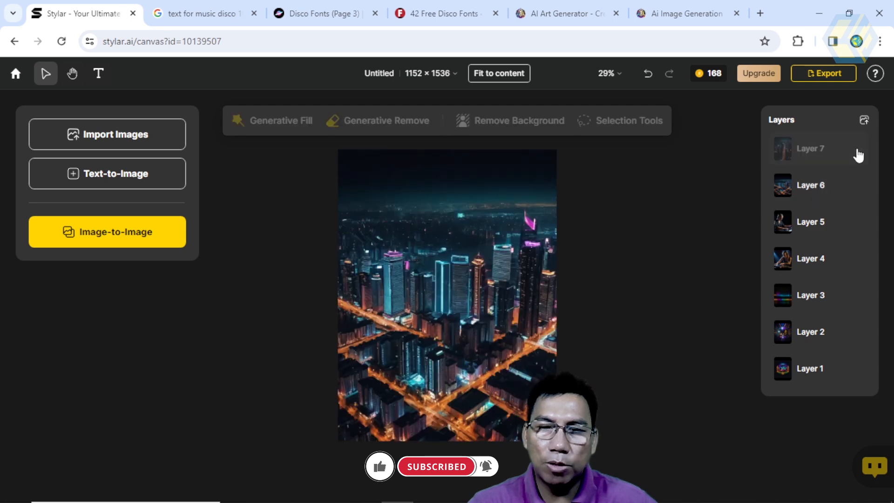
{"action": "left_click", "coordinate": [809, 190]}
{"action": "mouse_move", "coordinate": [811, 189]}
{"action": "left_mouse_down"}
{"action": "mouse_move", "coordinate": [817, 319]}
{"action": "mouse_move", "coordinate": [821, 182]}
{"action": "mouse_move", "coordinate": [817, 303]}
{"action": "mouse_move", "coordinate": [812, 172]}
{"action": "mouse_move", "coordinate": [810, 188]}
{"action": "left_mouse_up"}
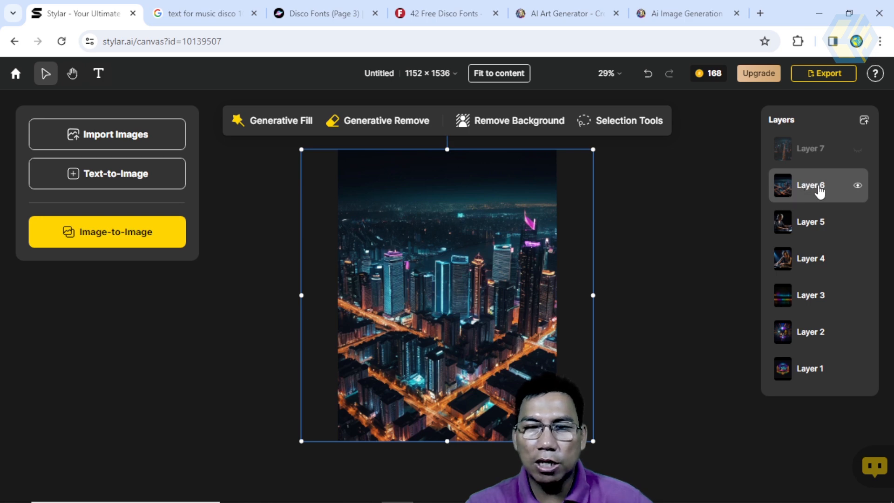
{"action": "right_click", "coordinate": [818, 186]}
{"action": "left_click", "coordinate": [841, 207]}
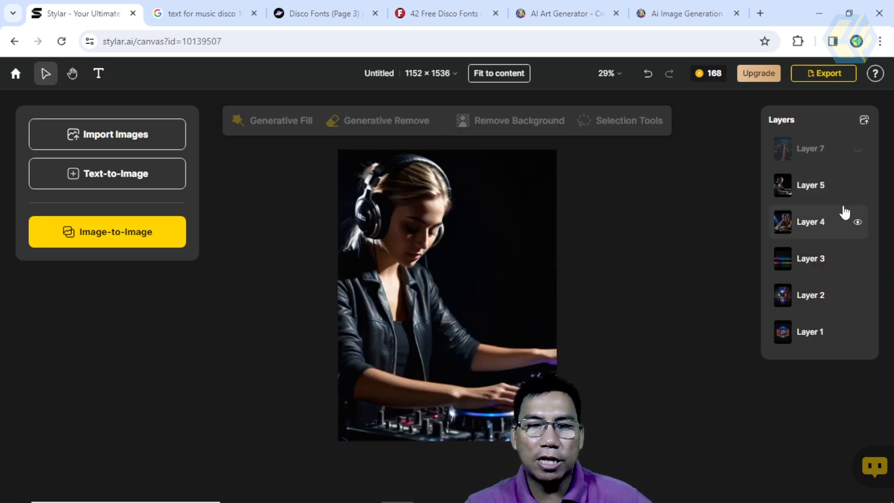
{"action": "left_click", "coordinate": [857, 151]}
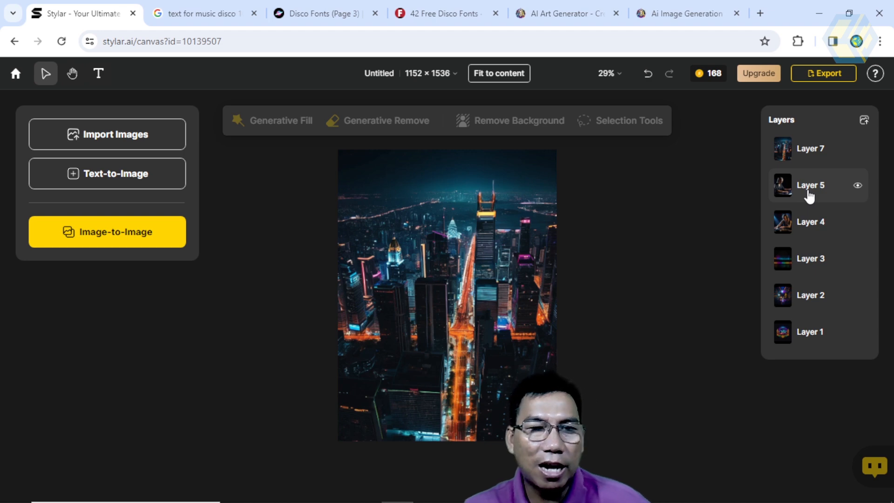
Step: Review the poster element checklist in Notepad: LOGO, FIGURE, ELEMENT GRAPHIC, BACKGROUND and TEXT, and return to the Stylar canvas
{"action": "mouse_move", "coordinate": [559, 500]}
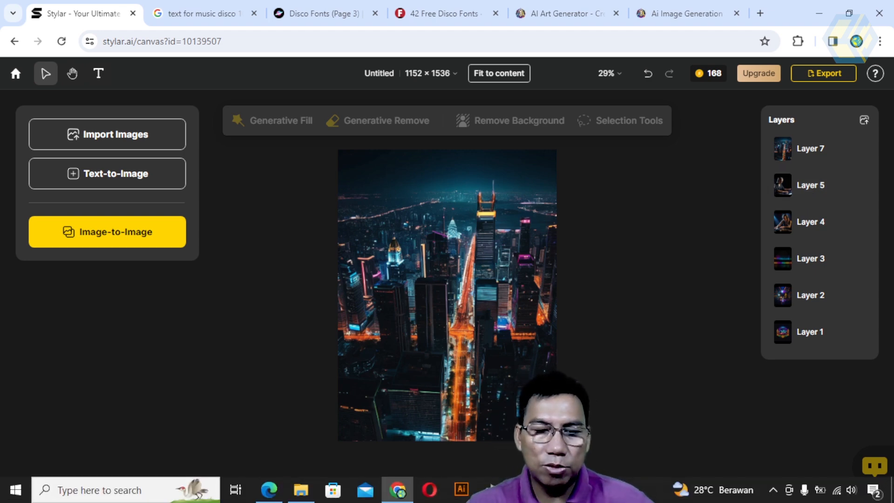
{"action": "left_click", "coordinate": [559, 490]}
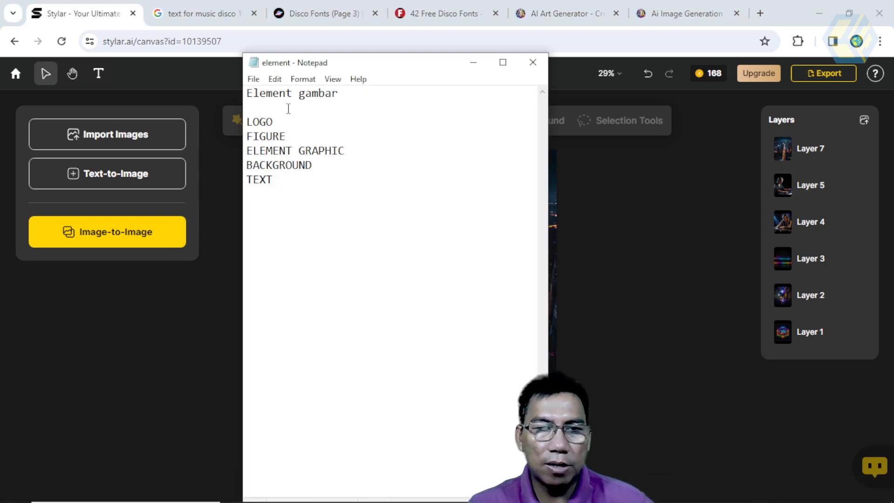
{"action": "double_click", "coordinate": [279, 124]}
{"action": "left_click_drag", "start_coordinate": [286, 137], "coordinate": [247, 137]}
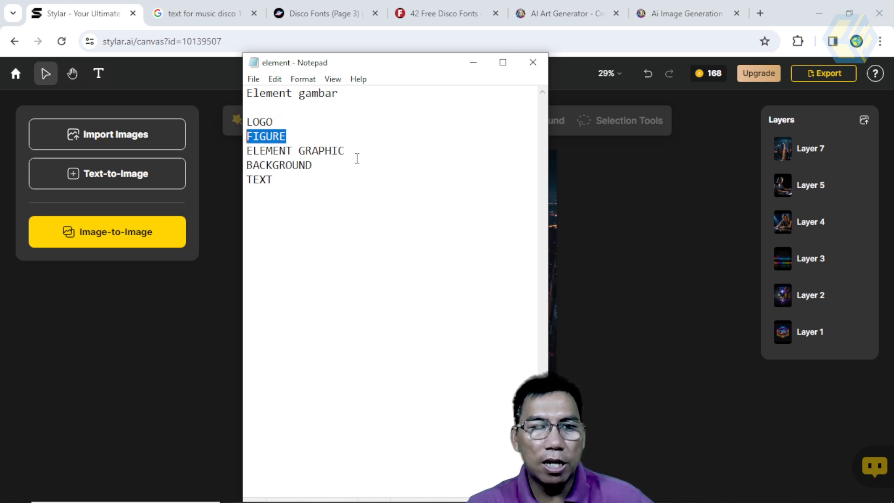
{"action": "left_click", "coordinate": [356, 153]}
{"action": "left_click_drag", "start_coordinate": [356, 153], "coordinate": [245, 150]}
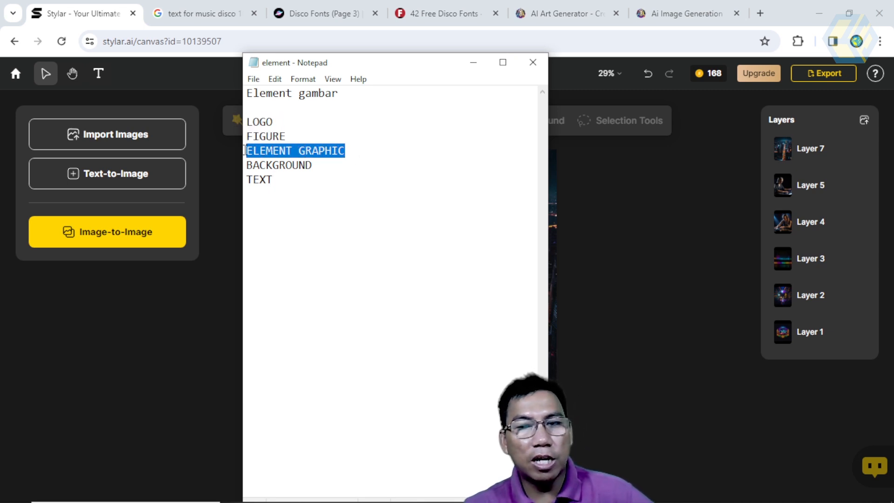
{"action": "left_click", "coordinate": [320, 166]}
{"action": "left_click_drag", "start_coordinate": [320, 165], "coordinate": [244, 175]}
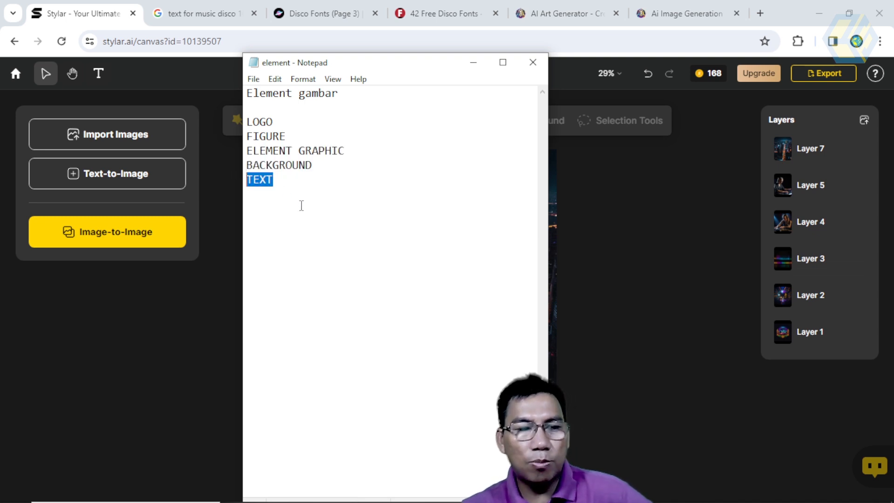
{"action": "left_click", "coordinate": [339, 258]}
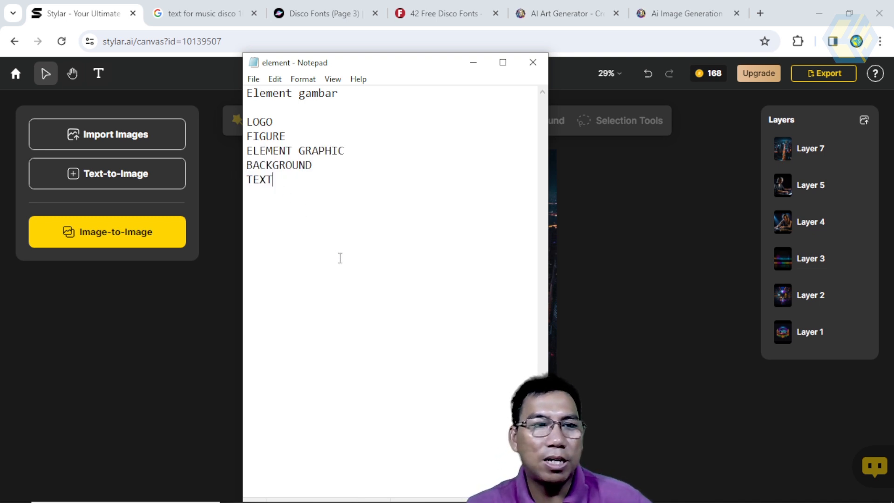
{"action": "left_click", "coordinate": [716, 226]}
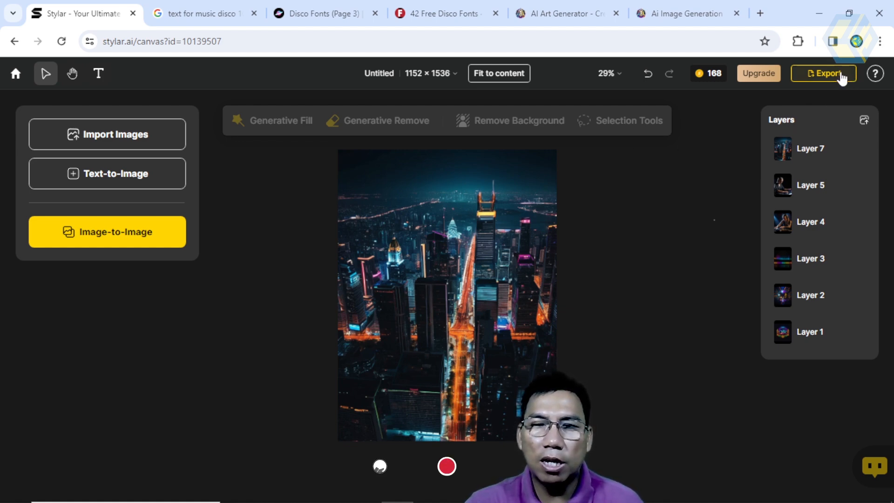
Step: Set the export to include all layers as PNG, trying 2x upscale and returning to 1x
{"action": "left_click", "coordinate": [827, 77]}
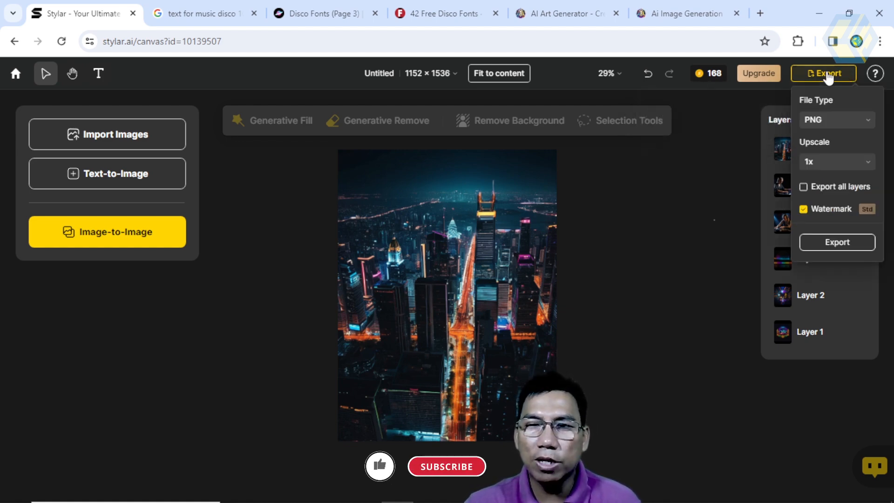
{"action": "left_click", "coordinate": [803, 189]}
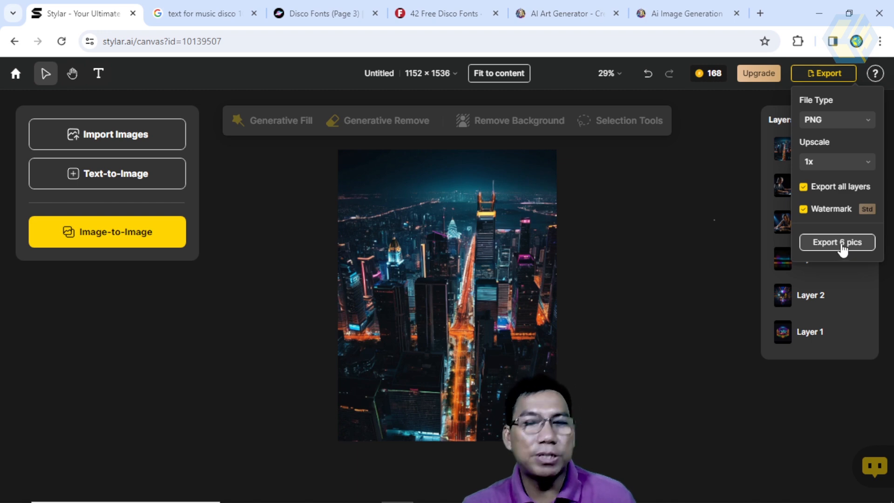
{"action": "left_click", "coordinate": [867, 162]}
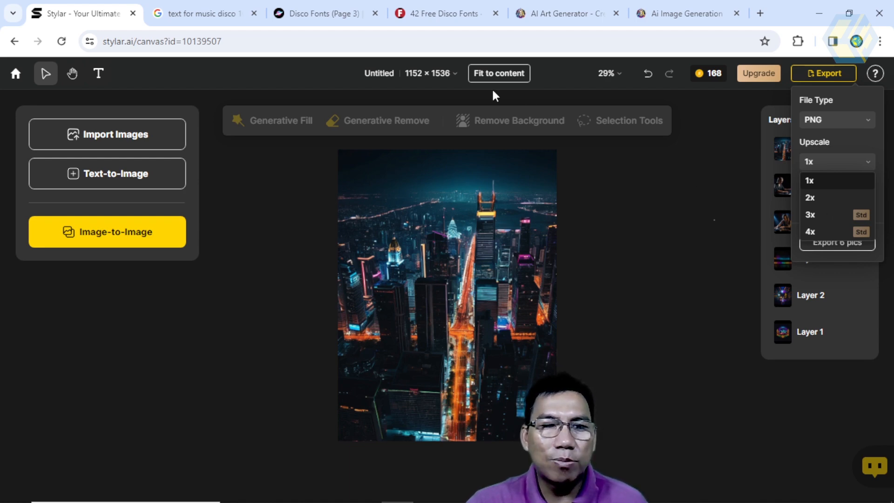
{"action": "left_click", "coordinate": [825, 199]}
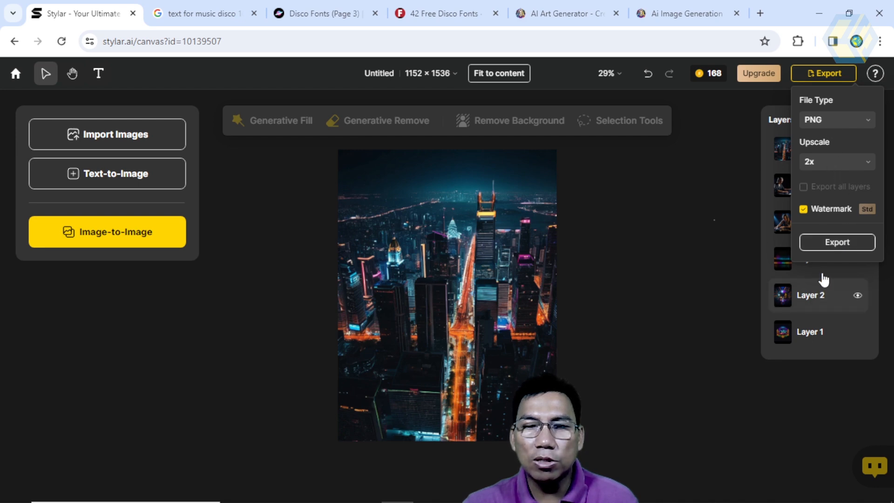
{"action": "left_click", "coordinate": [839, 168]}
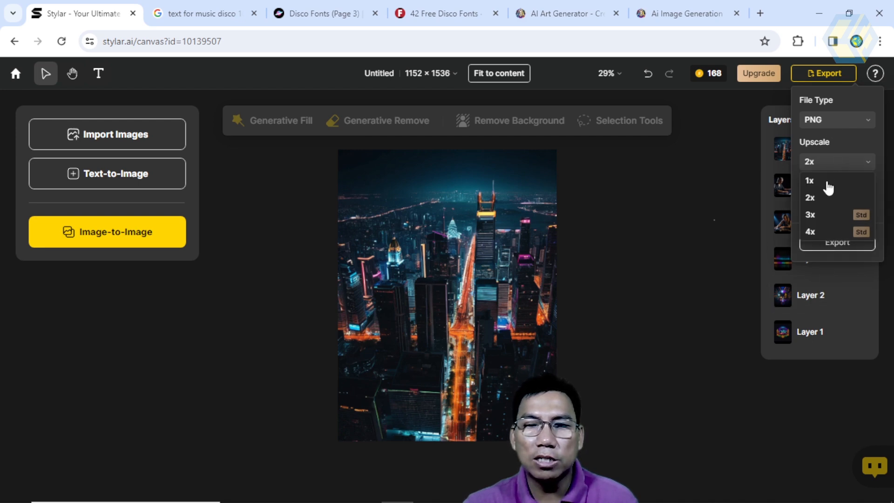
{"action": "left_click", "coordinate": [836, 183]}
{"action": "left_click", "coordinate": [803, 187]}
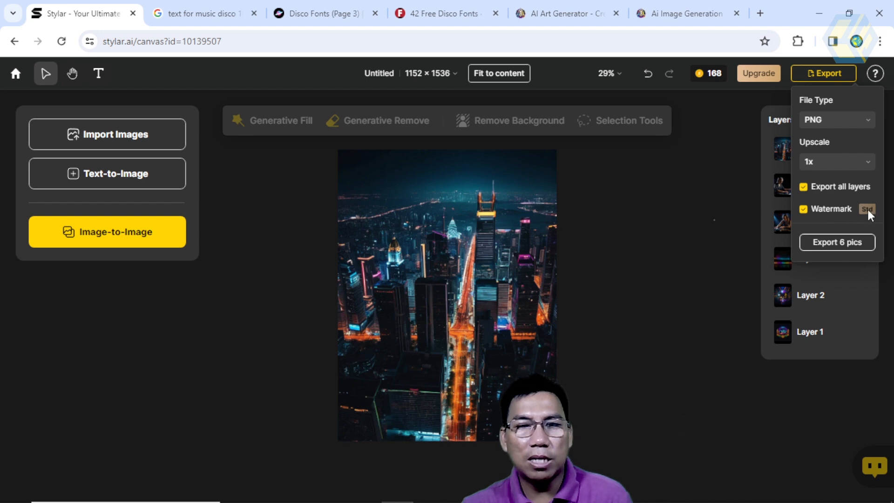
Step: Try to set the export upscale to 3x and dismiss the plan upgrade offer
{"action": "left_click", "coordinate": [858, 164]}
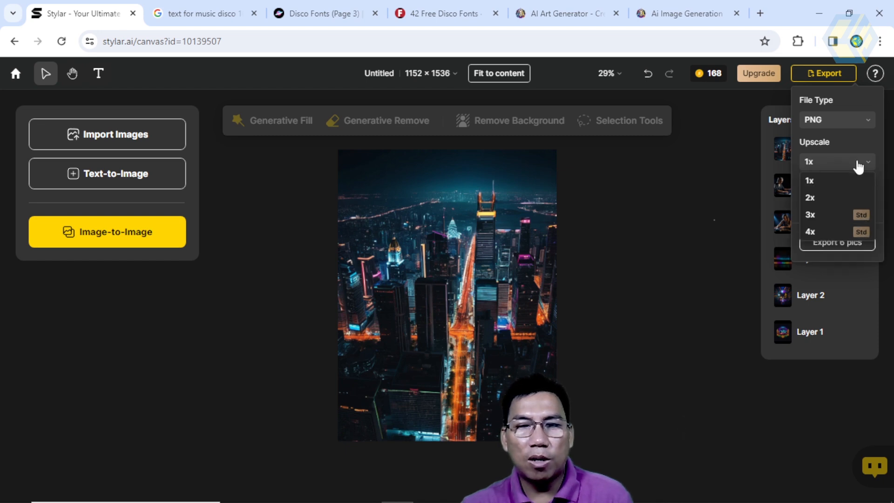
{"action": "left_click", "coordinate": [833, 214]}
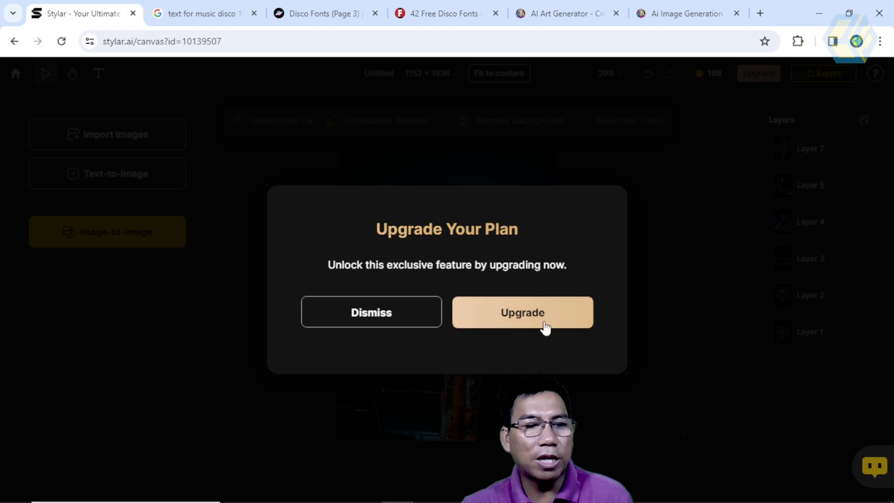
{"action": "left_click", "coordinate": [392, 316]}
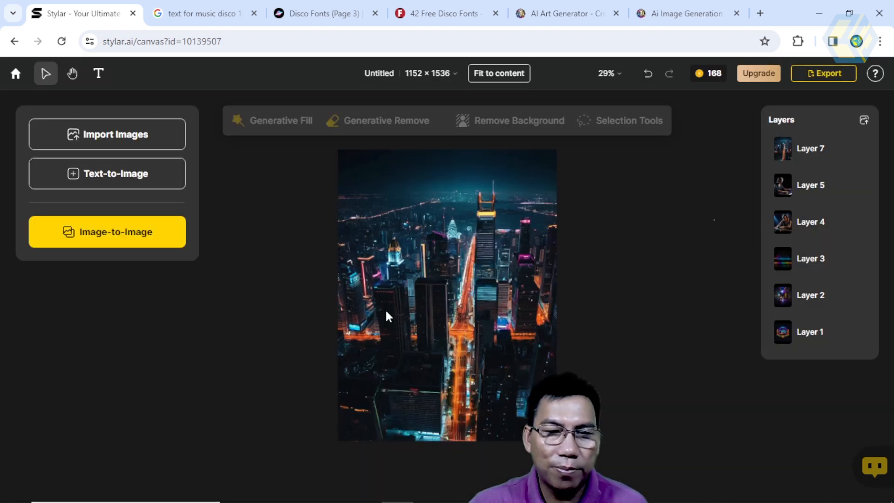
Step: Export all six layers as PNG files at 1x upscale
{"action": "left_click", "coordinate": [834, 75]}
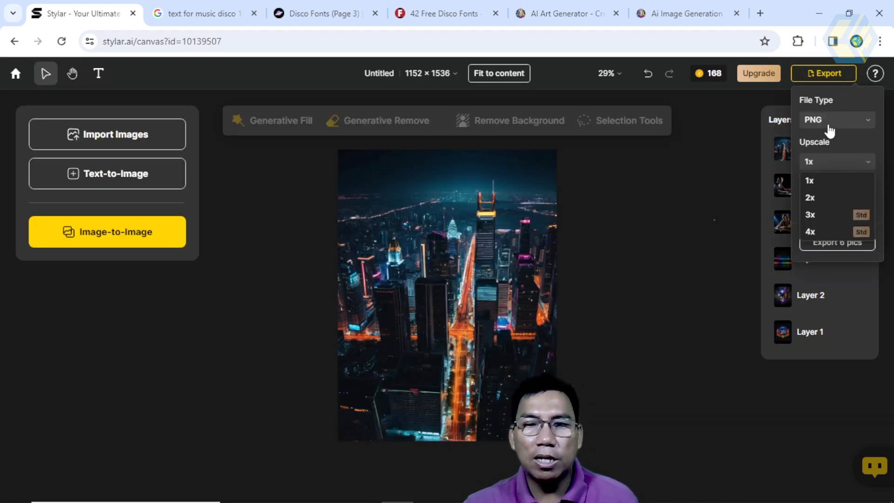
{"action": "left_click", "coordinate": [825, 164]}
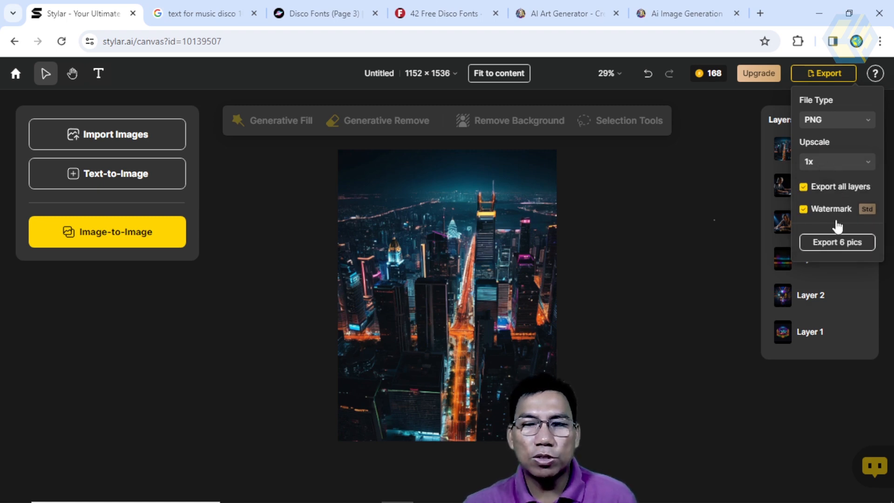
{"action": "left_click", "coordinate": [843, 247]}
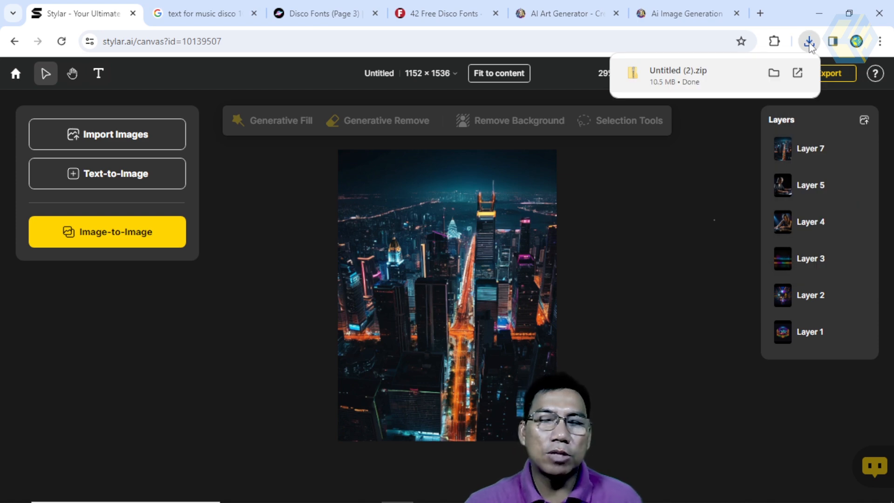
Step: Extract the downloaded Untitled (2) zip into its own folder beside the archive and open the extracted Untitled folder
{"action": "left_click", "coordinate": [773, 74]}
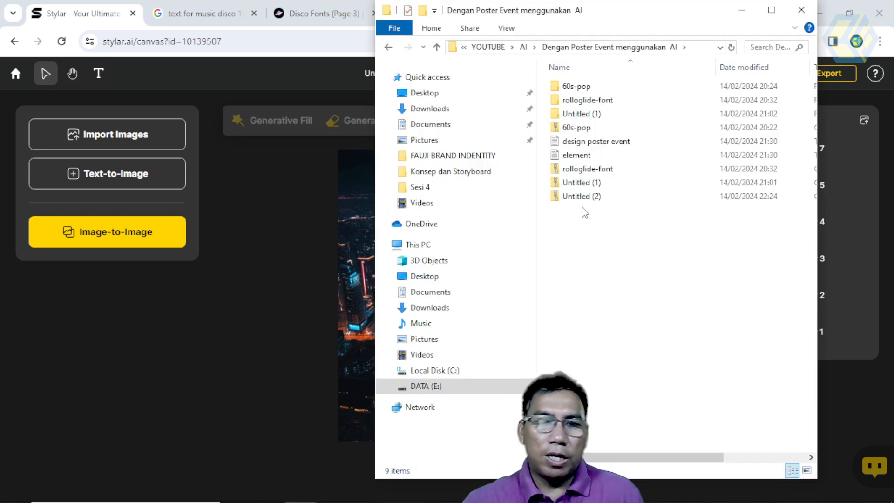
{"action": "left_click", "coordinate": [589, 197]}
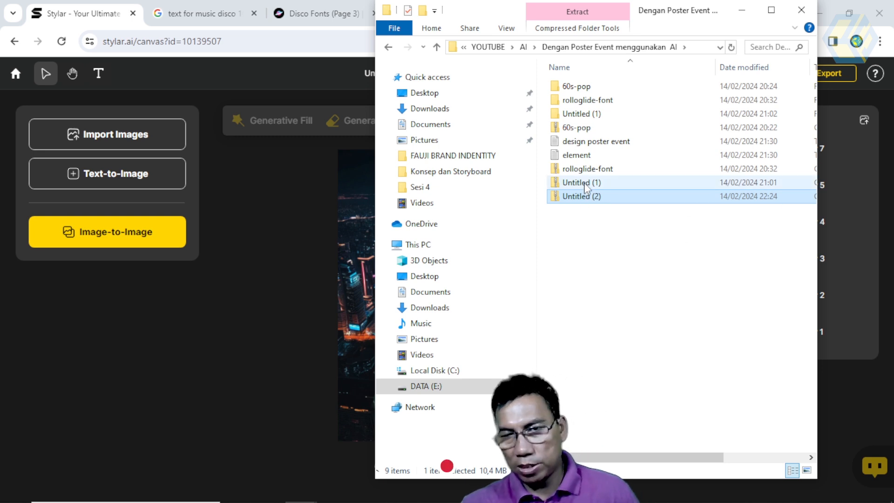
{"action": "left_click", "coordinate": [585, 186]}
{"action": "left_click", "coordinate": [587, 198]}
{"action": "left_click", "coordinate": [587, 196]}
{"action": "right_click", "coordinate": [586, 196]}
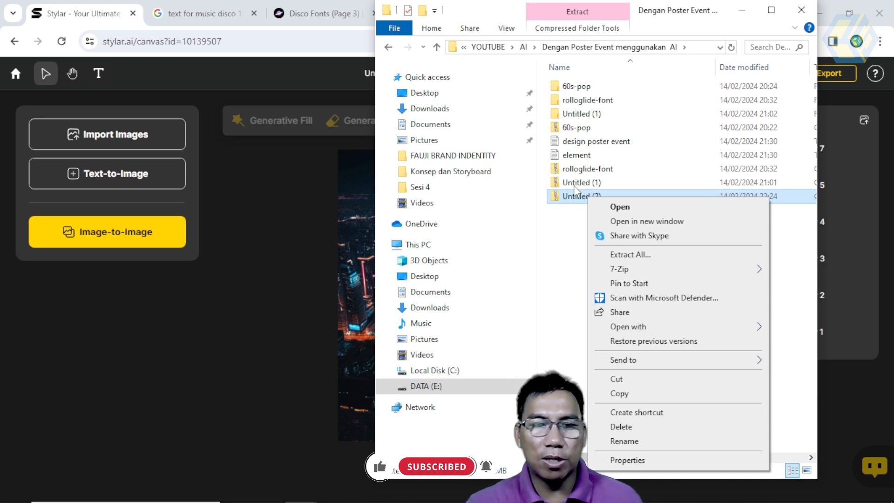
{"action": "left_click", "coordinate": [629, 255]}
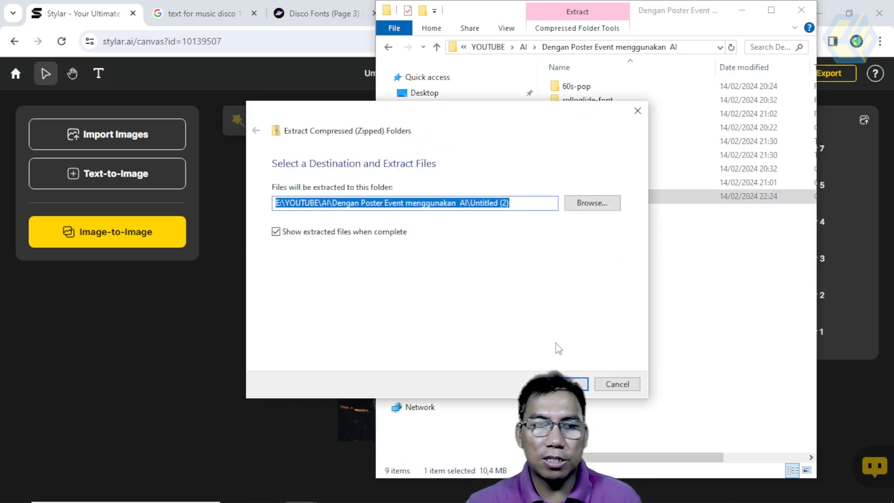
{"action": "left_click", "coordinate": [570, 383]}
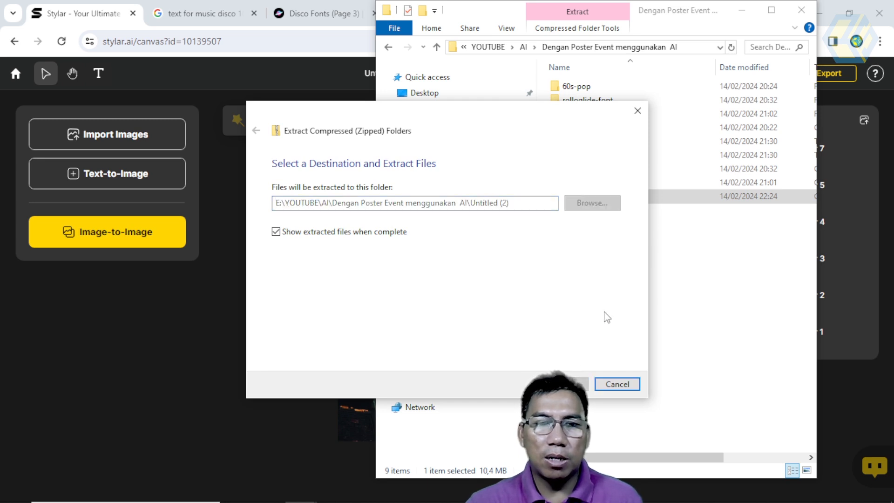
{"action": "left_click", "coordinate": [594, 111]}
{"action": "double_click", "coordinate": [594, 104]}
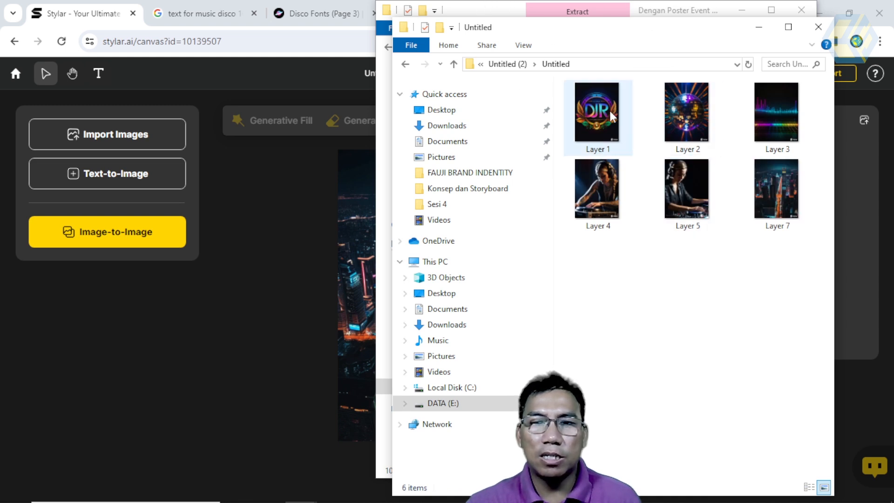
Step: Browse the extracted layer images as extra large icons and minimize both folder windows
{"action": "left_click", "coordinate": [609, 186]}
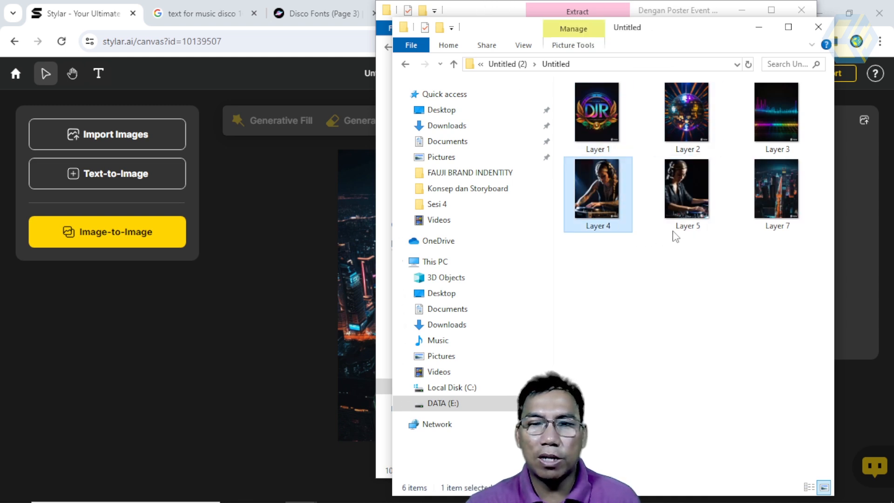
{"action": "right_click", "coordinate": [701, 300]}
{"action": "mouse_move", "coordinate": [728, 309]}
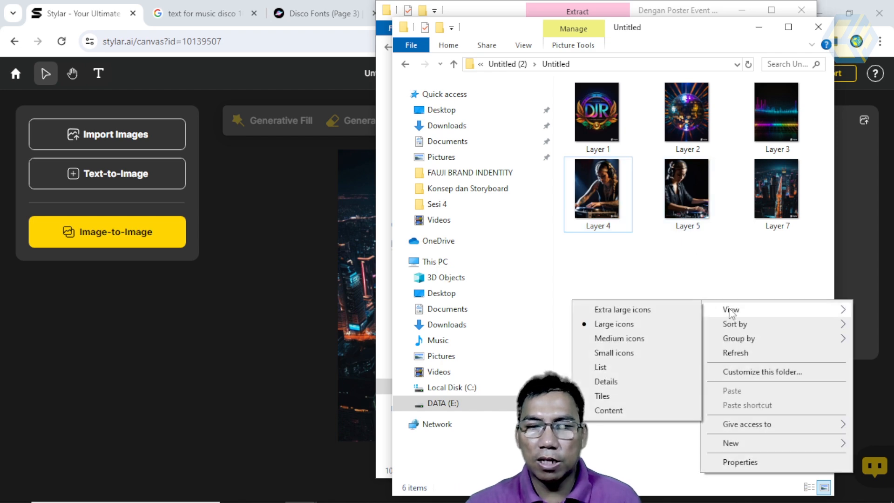
{"action": "left_click", "coordinate": [661, 310]}
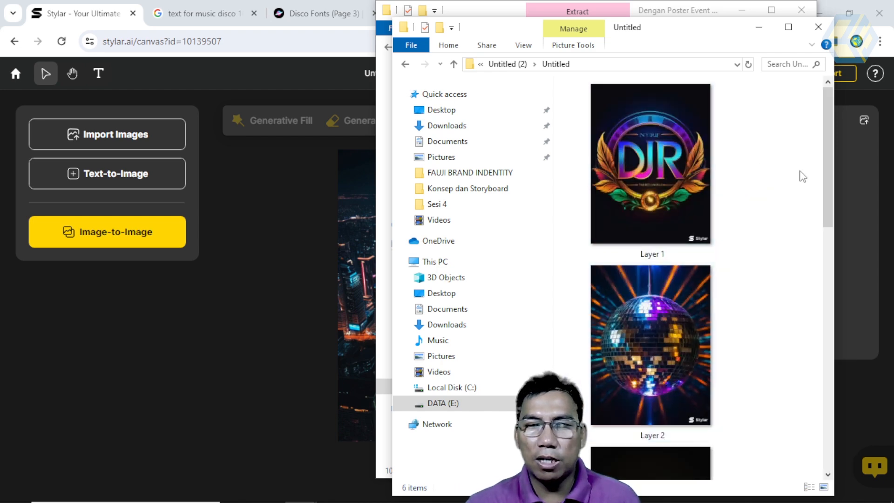
{"action": "scroll", "coordinate": [826, 144], "scroll_direction": "down", "scroll_amount": 3}
{"action": "left_click_drag", "start_coordinate": [826, 138], "coordinate": [814, 362]}
{"action": "scroll", "coordinate": [804, 285], "scroll_direction": "up", "scroll_amount": 5}
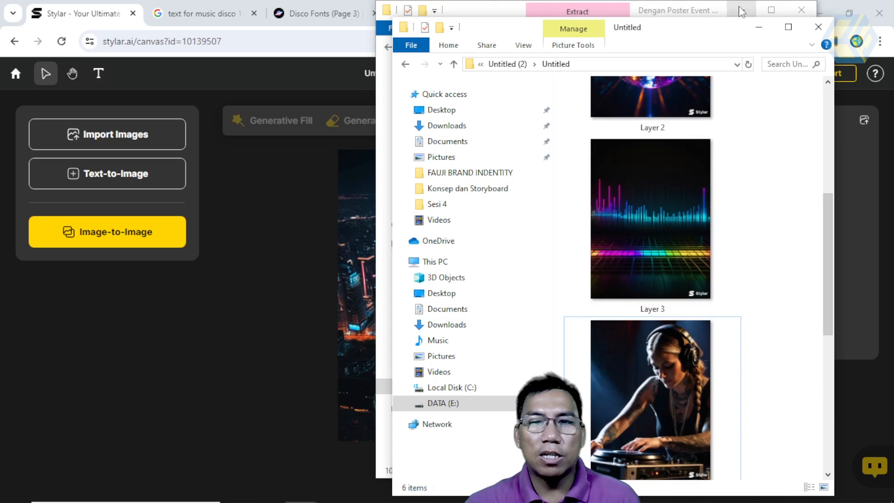
{"action": "left_click", "coordinate": [759, 28]}
{"action": "left_click", "coordinate": [743, 10]}
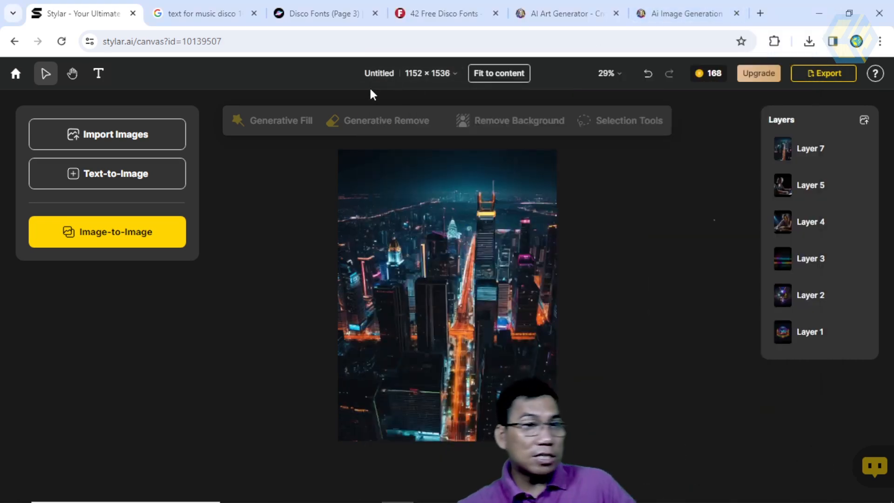
Step: Search the web for "gimp manipul" in a new tab and view the GIMP website at gimp.org
{"action": "left_click", "coordinate": [760, 13]}
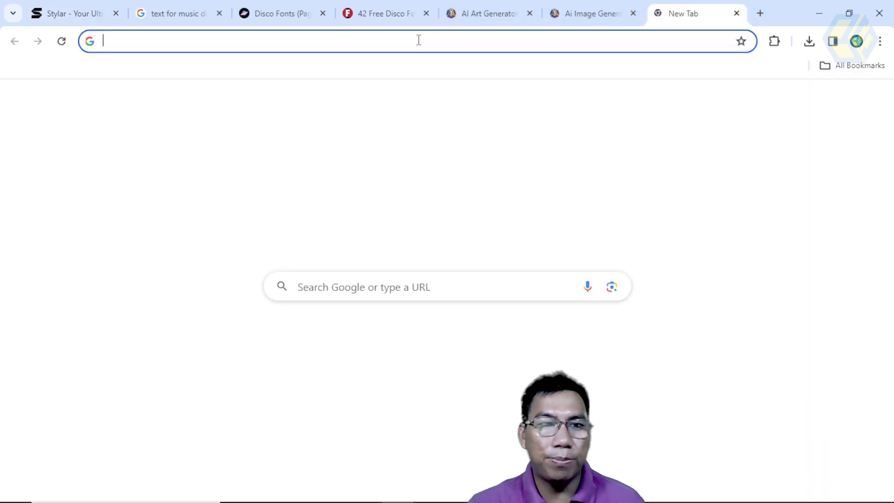
{"action": "type", "text": "gimp"}
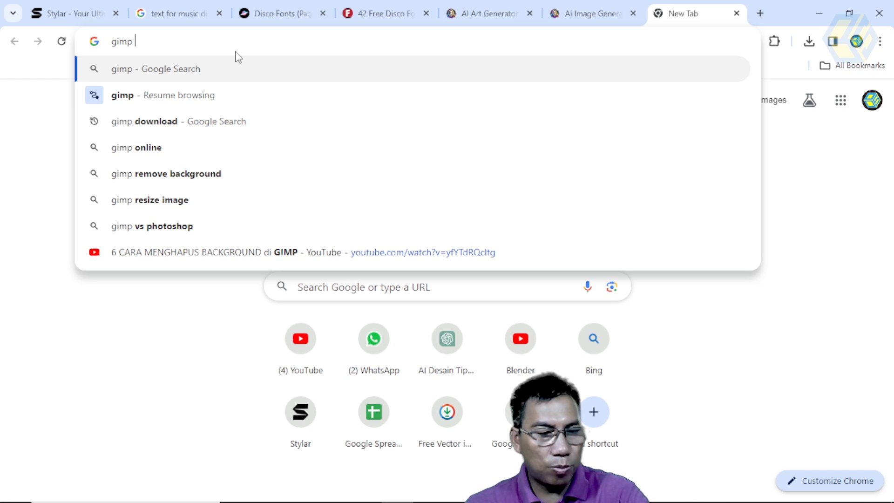
{"action": "type", "text": "manip"}
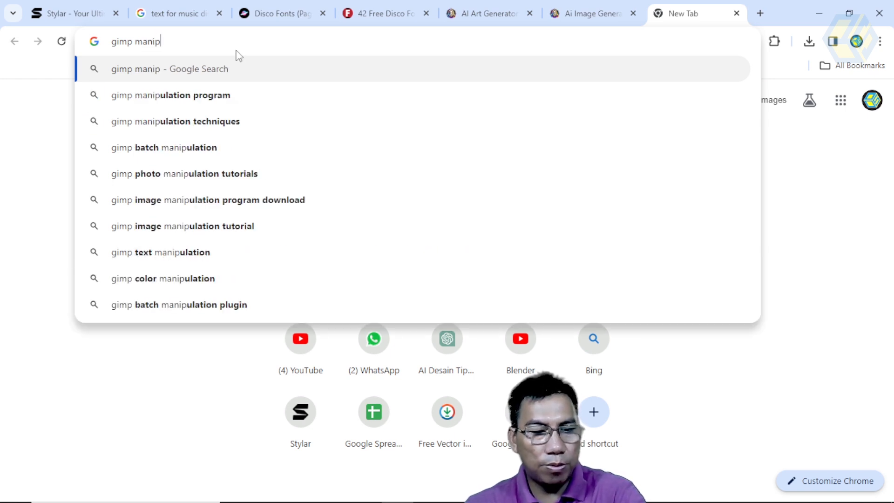
{"action": "type", "text": "ul"}
{"action": "left_click", "coordinate": [227, 70]}
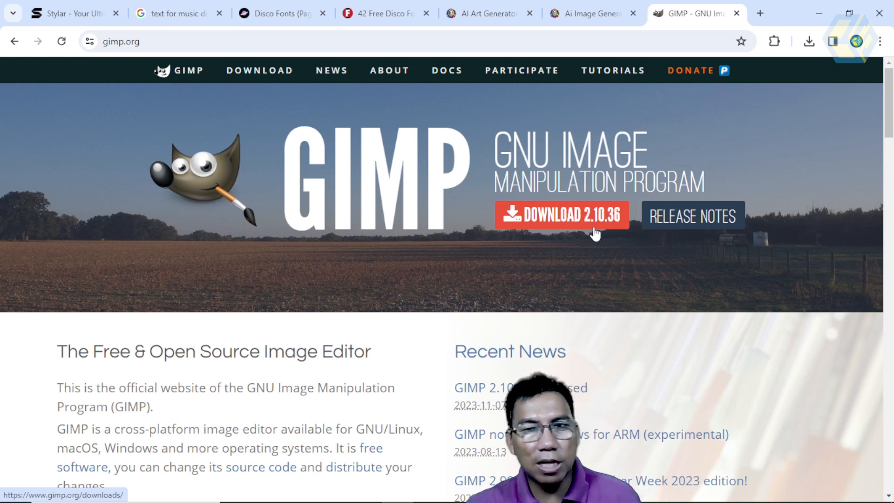
Step: Switch to the GIMP desktop program
{"action": "mouse_move", "coordinate": [554, 501]}
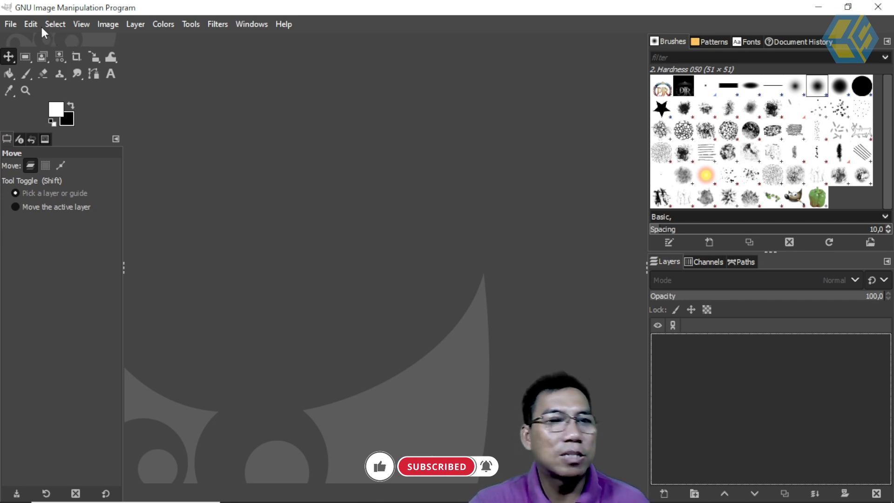
Step: Open Layer 1.png through Layer 5.png and Layer 7.png from the Untitled folder and bring up the Layer 7 city image
{"action": "left_click", "coordinate": [9, 24]}
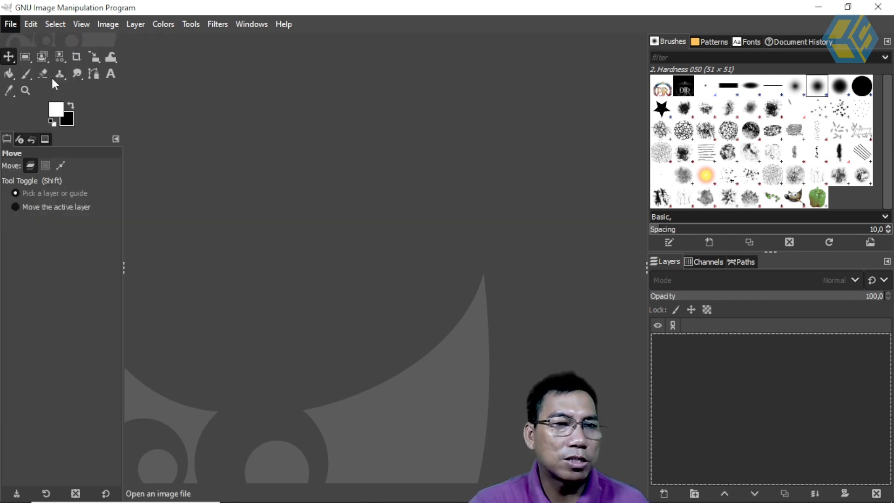
{"action": "left_click", "coordinate": [52, 77]}
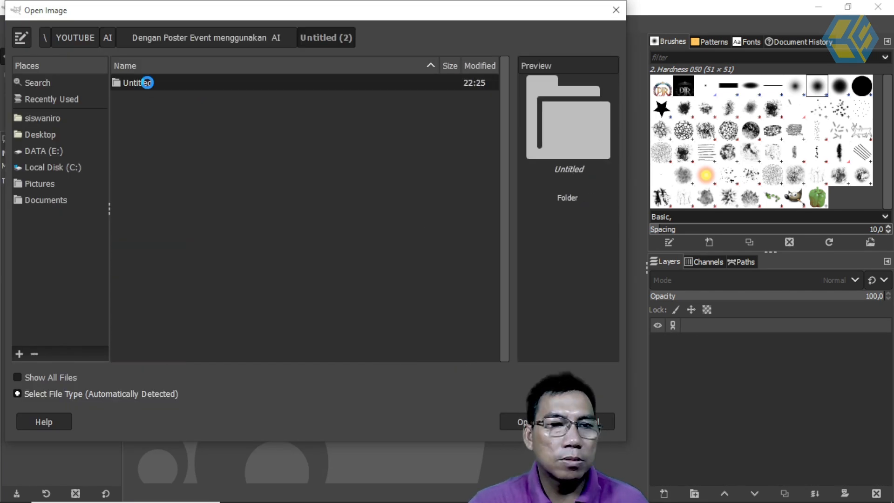
{"action": "double_click", "coordinate": [139, 83]}
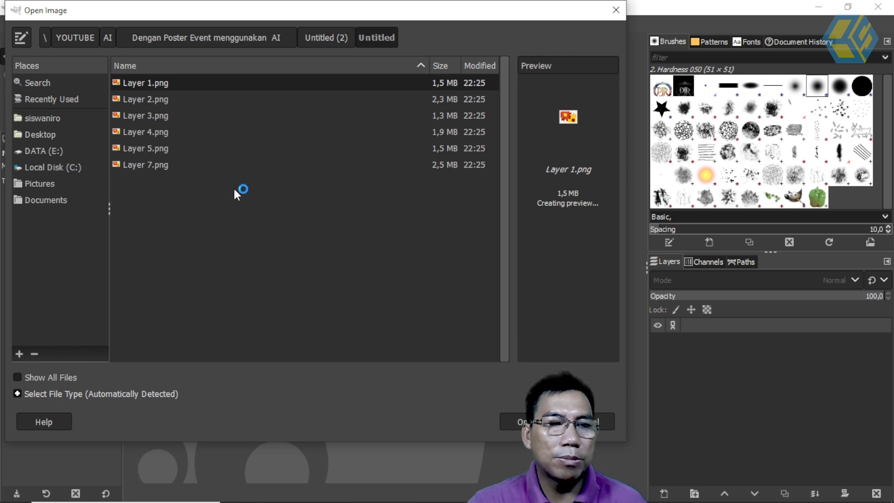
{"action": "left_click", "coordinate": [151, 166], "text": "shift"}
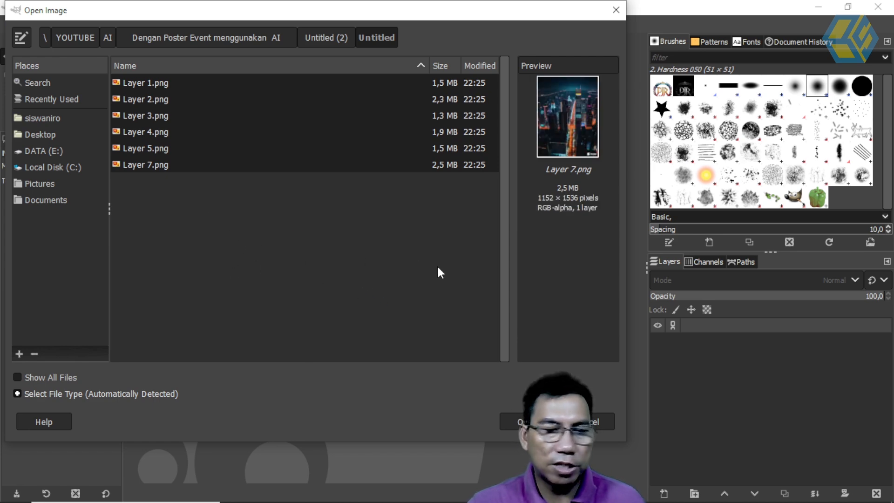
{"action": "left_click", "coordinate": [529, 422]}
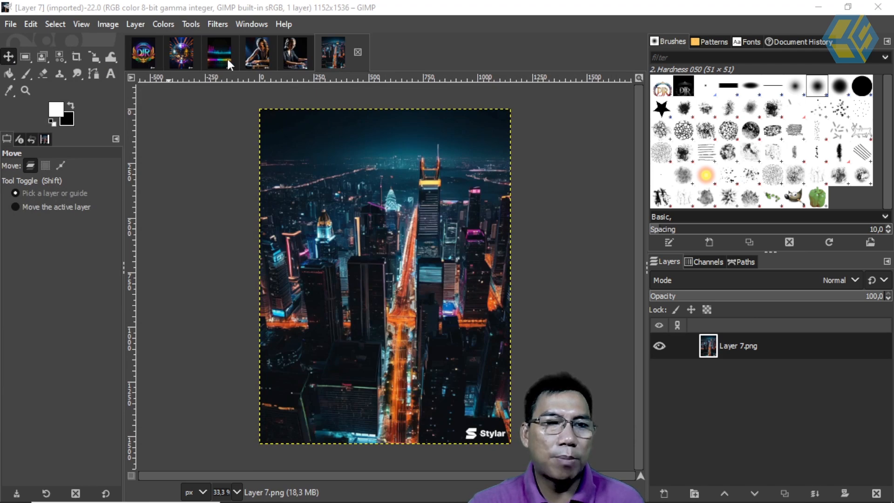
{"action": "left_click", "coordinate": [297, 57]}
{"action": "left_click", "coordinate": [335, 59]}
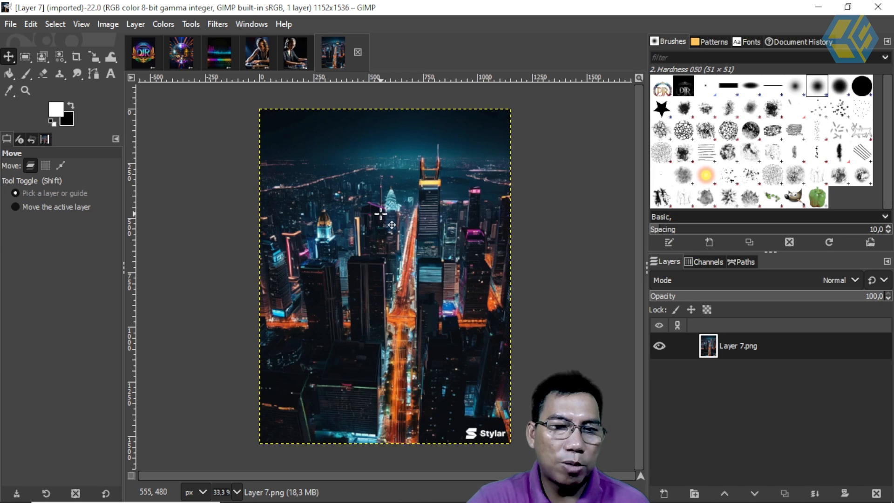
{"action": "left_click", "coordinate": [380, 214]}
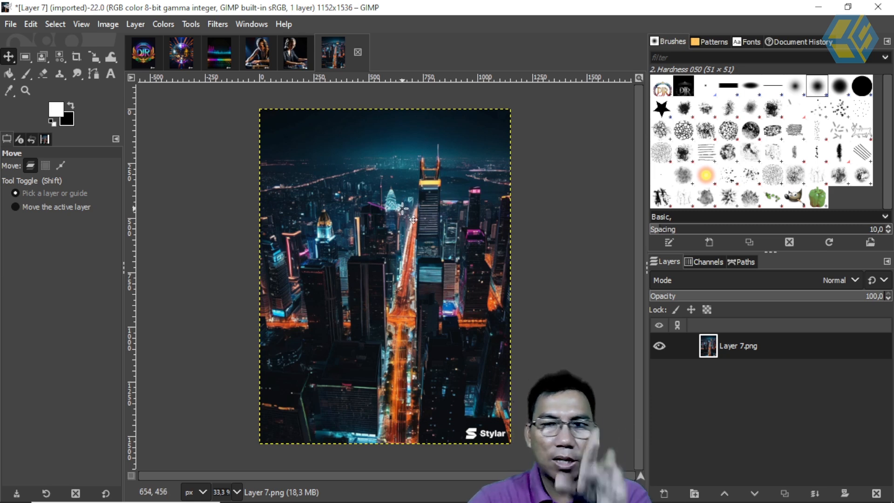
Step: Switch to Stylar in the browser, examine the canvas dimensions and aspect ratio options including Custom, and return to GIMP
{"action": "mouse_move", "coordinate": [428, 499]}
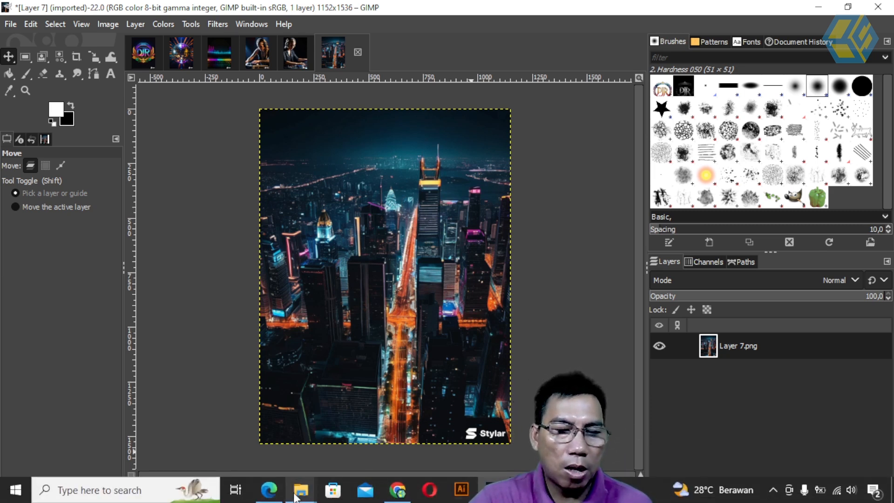
{"action": "left_click", "coordinate": [397, 489]}
{"action": "left_click", "coordinate": [88, 13]}
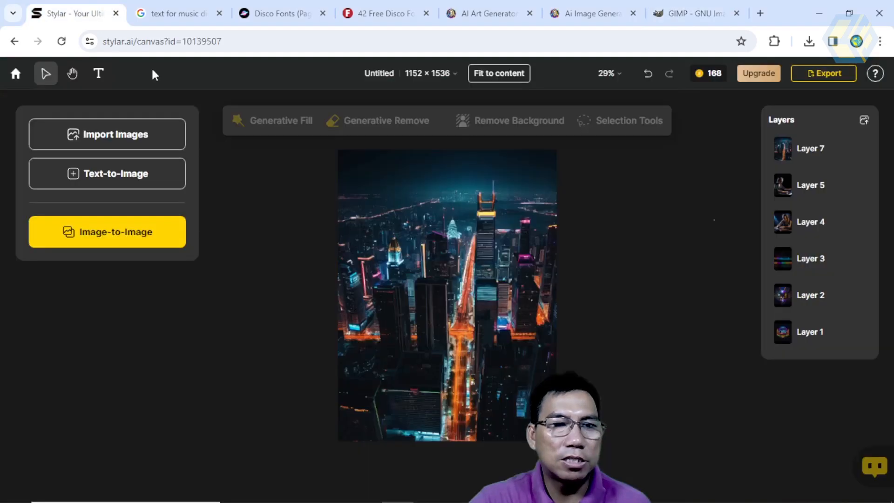
{"action": "left_click", "coordinate": [454, 75]}
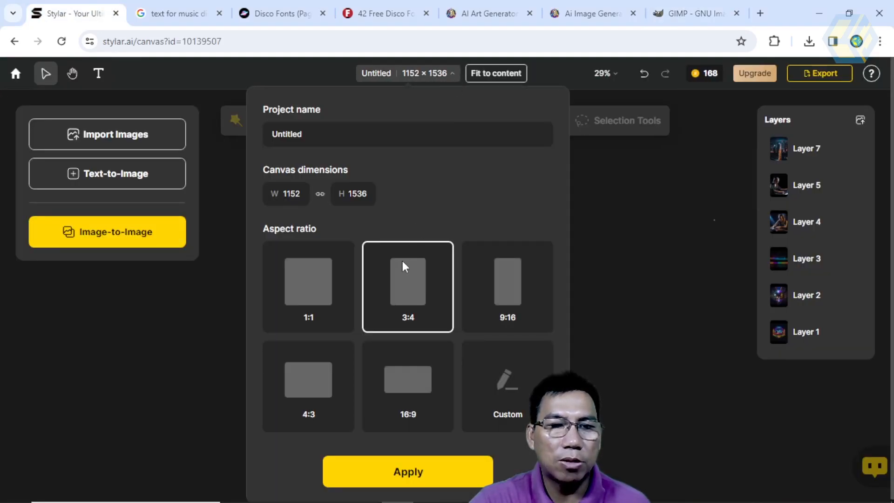
{"action": "left_click", "coordinate": [402, 384]}
{"action": "left_click", "coordinate": [407, 307]}
{"action": "left_click", "coordinate": [340, 304]}
{"action": "left_click", "coordinate": [399, 294]}
{"action": "left_click", "coordinate": [325, 285]}
{"action": "left_click", "coordinate": [415, 293]}
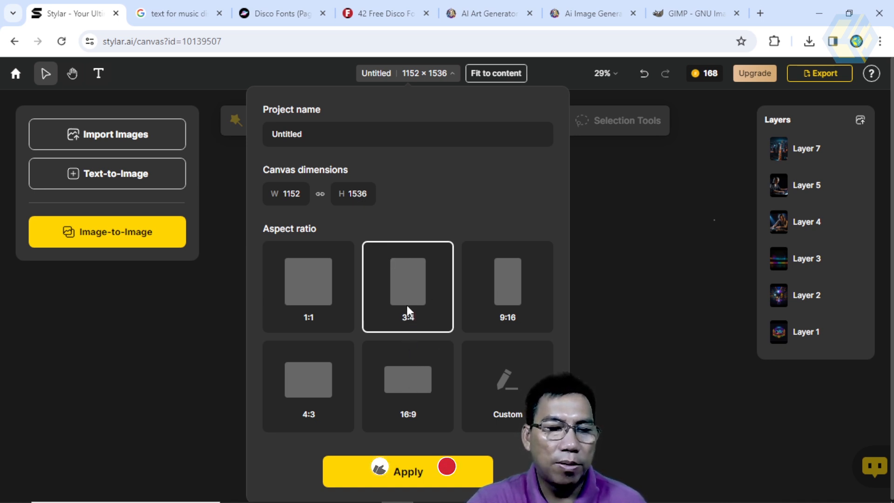
{"action": "left_click", "coordinate": [516, 396]}
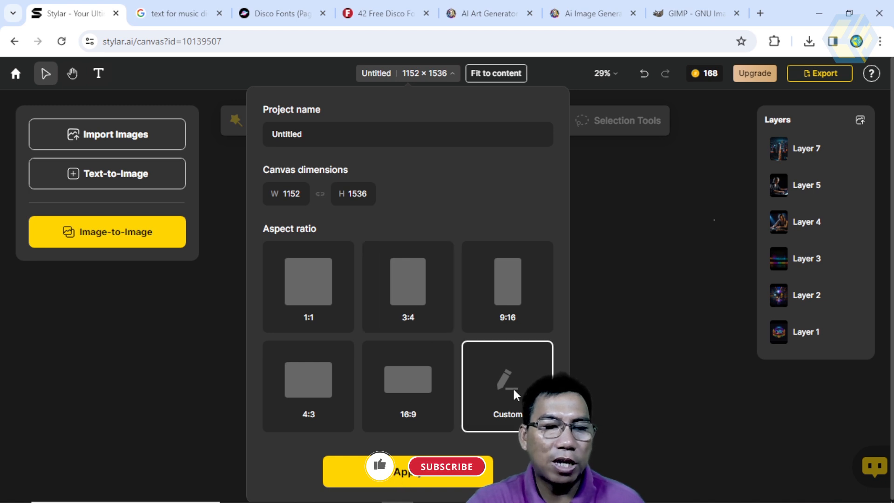
{"action": "mouse_move", "coordinate": [536, 501]}
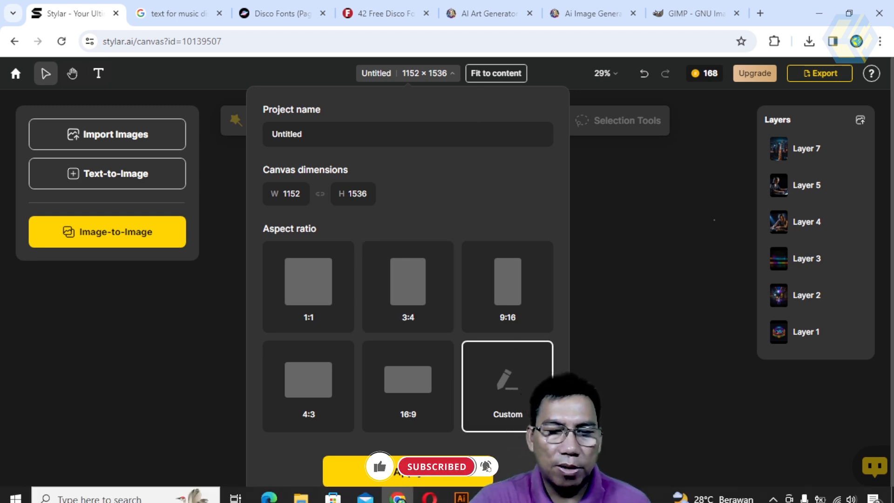
{"action": "left_click", "coordinate": [639, 267]}
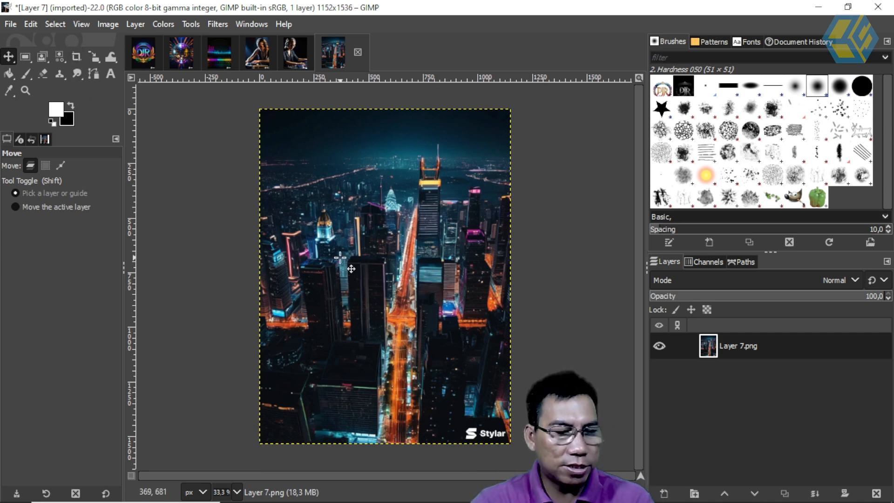
Step: Scale the Layer 7 city layer up to about 1264 × 1685 pixels and reposition it to cover the canvas with the Stylar watermark outside
{"action": "key", "text": "shift+s"}
{"action": "left_click", "coordinate": [387, 274]}
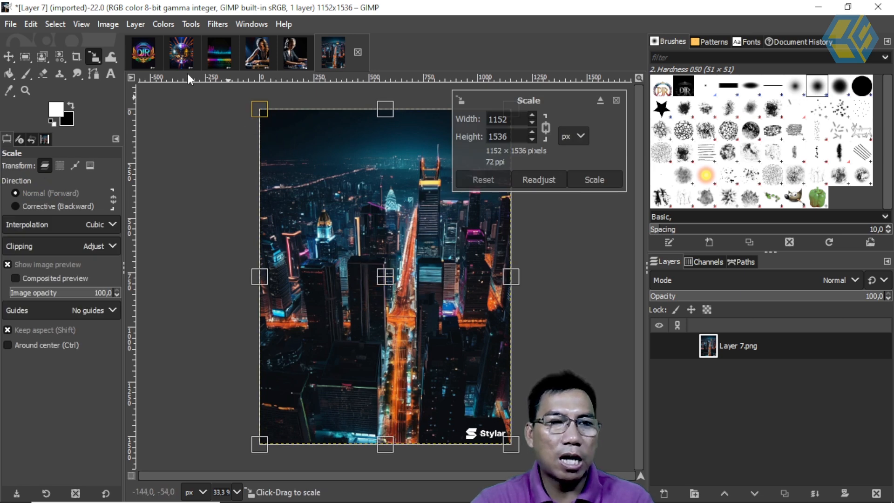
{"action": "left_click", "coordinate": [95, 55]}
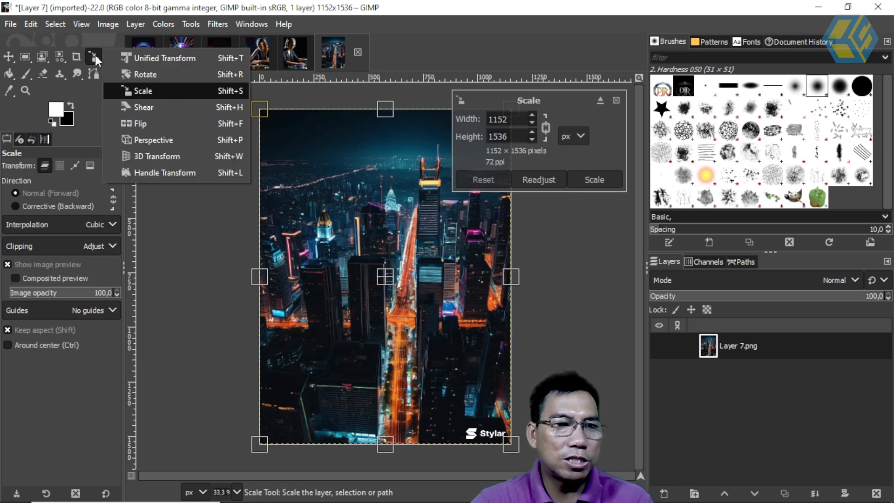
{"action": "left_click", "coordinate": [149, 93]}
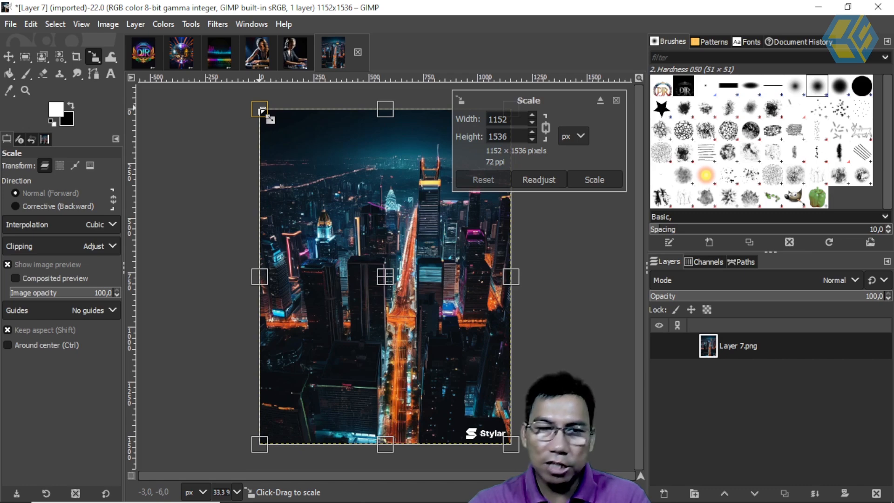
{"action": "mouse_move", "coordinate": [262, 112]}
{"action": "left_mouse_down"}
{"action": "mouse_move", "coordinate": [253, 97]}
{"action": "mouse_move", "coordinate": [259, 107]}
{"action": "left_mouse_up"}
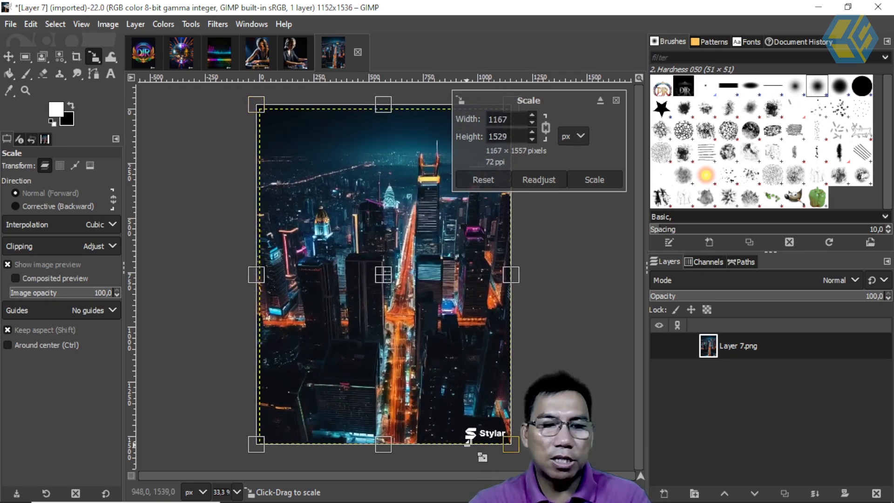
{"action": "left_click_drag", "start_coordinate": [520, 456], "coordinate": [542, 475]}
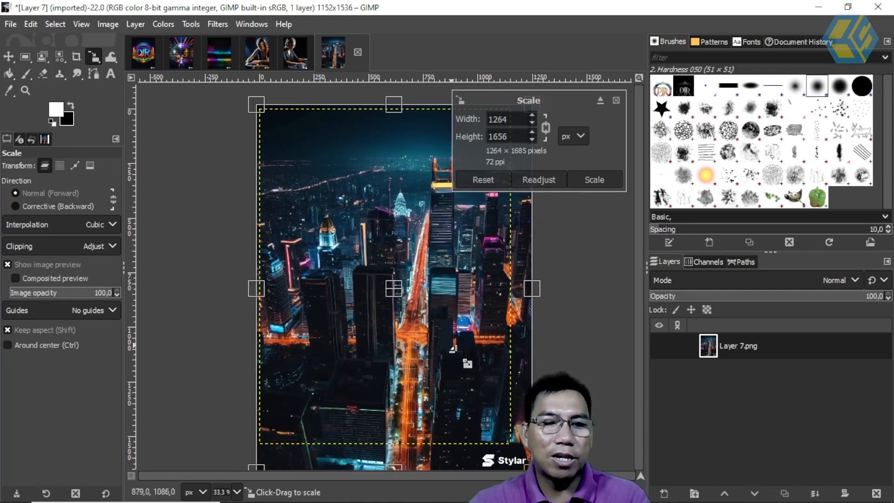
{"action": "key", "text": "Return"}
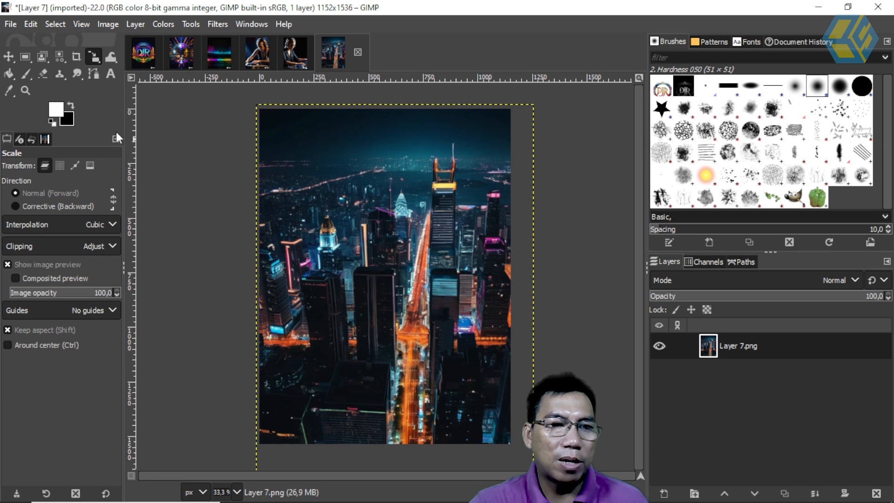
{"action": "left_click", "coordinate": [8, 56]}
{"action": "left_click_drag", "start_coordinate": [400, 303], "coordinate": [382, 297]}
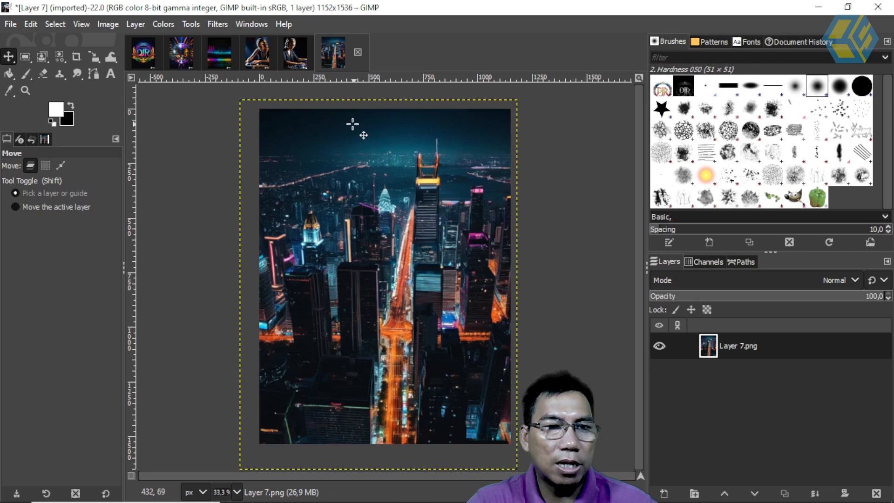
Step: Copy the whole Layer 3 equalizer image and paste it into the Layer 7 city image as a new layer
{"action": "left_click", "coordinate": [216, 54]}
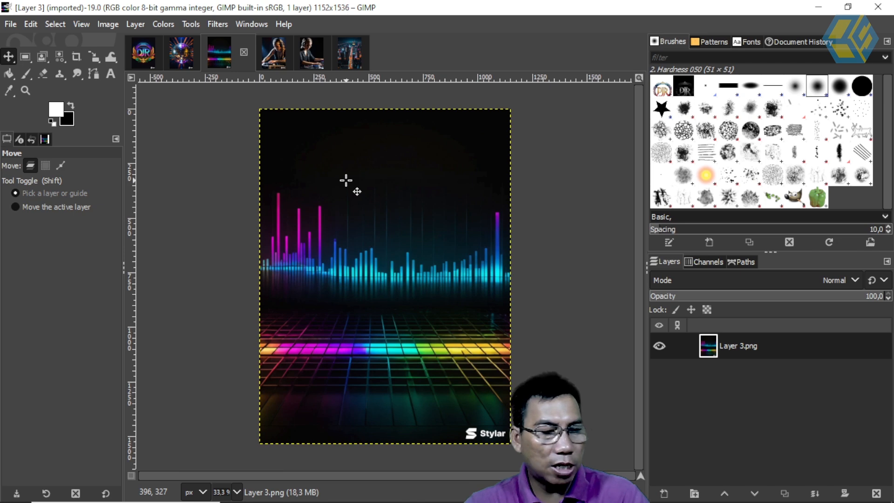
{"action": "key", "text": "ctrl+a"}
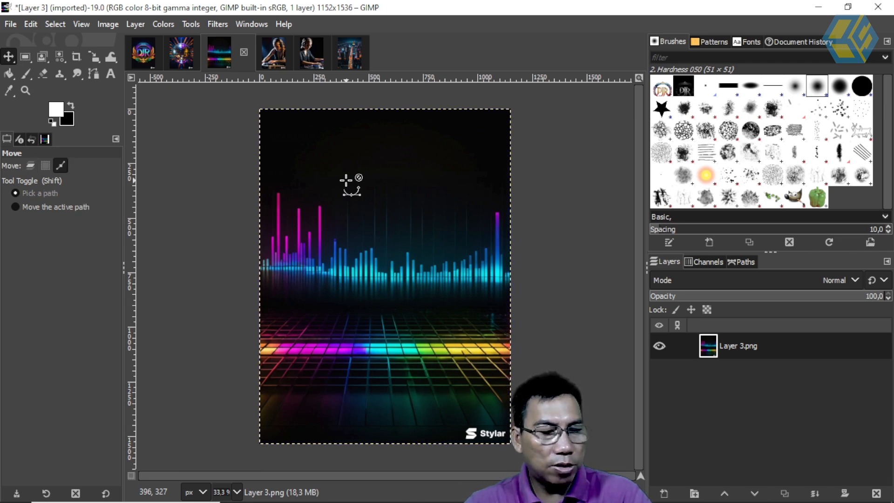
{"action": "key", "text": "ctrl+c"}
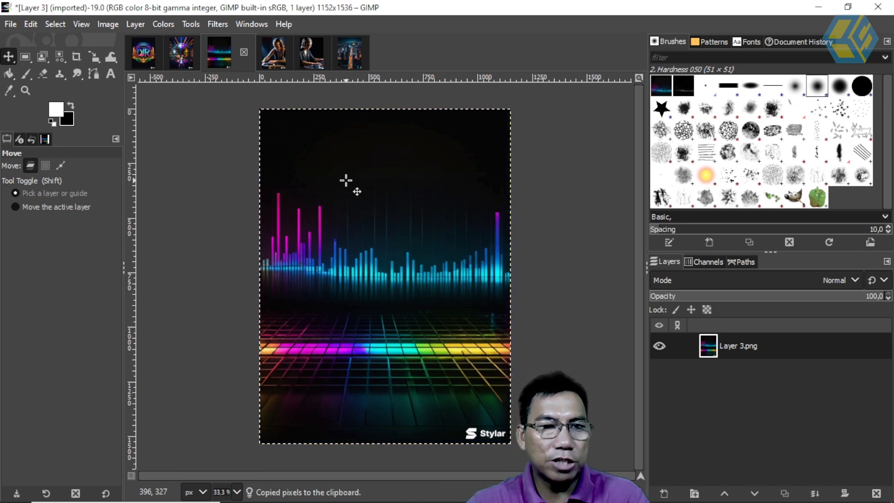
{"action": "left_click", "coordinate": [350, 63]}
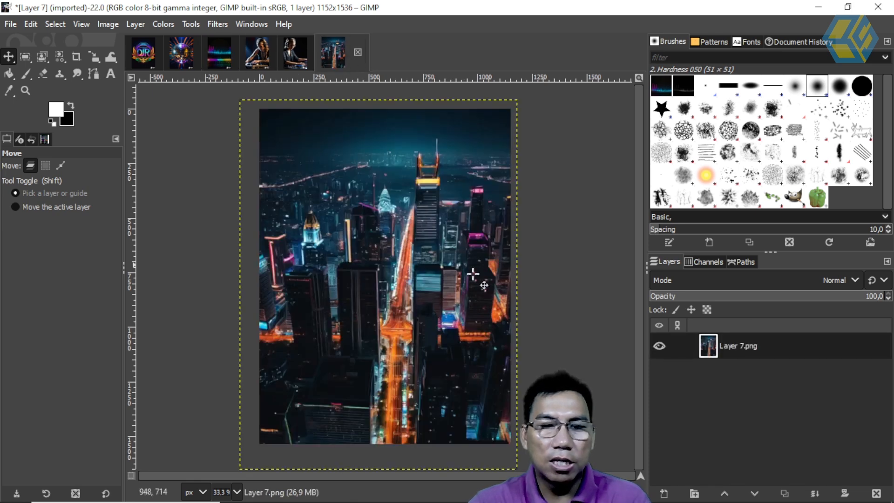
{"action": "left_click", "coordinate": [29, 25]}
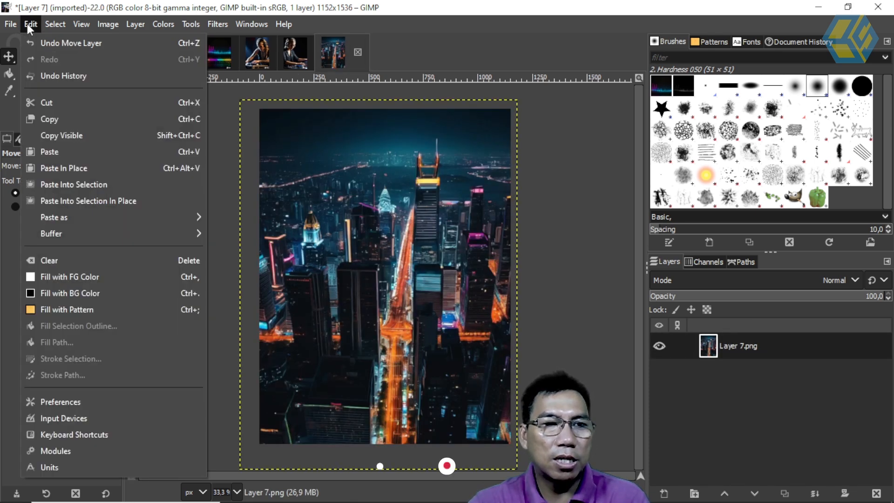
{"action": "left_click", "coordinate": [409, 45]}
{"action": "key", "text": "ctrl+v"}
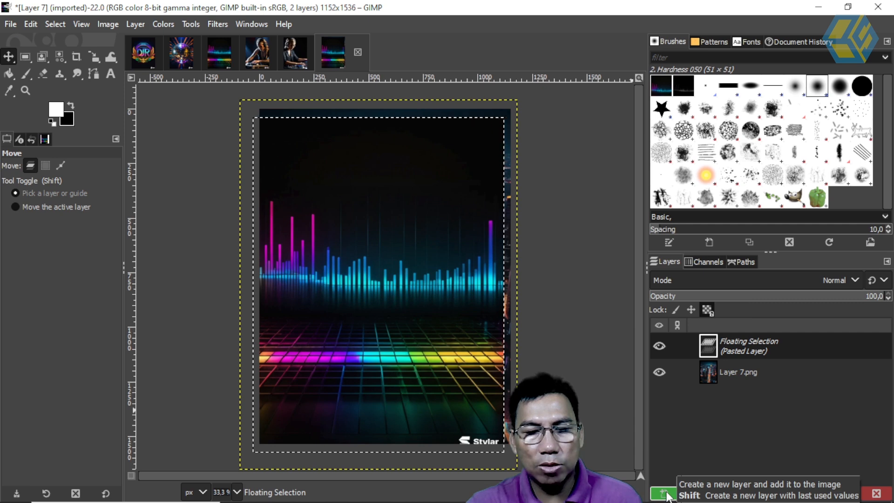
{"action": "left_click", "coordinate": [666, 494]}
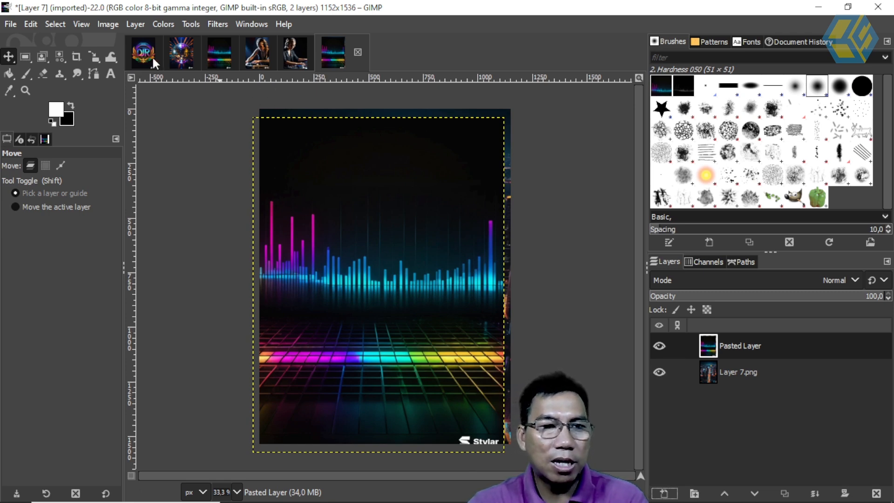
Step: Copy the whole Layer 2 disco ball image and add it to the Layer 7 composition as a new layer
{"action": "left_click", "coordinate": [181, 59]}
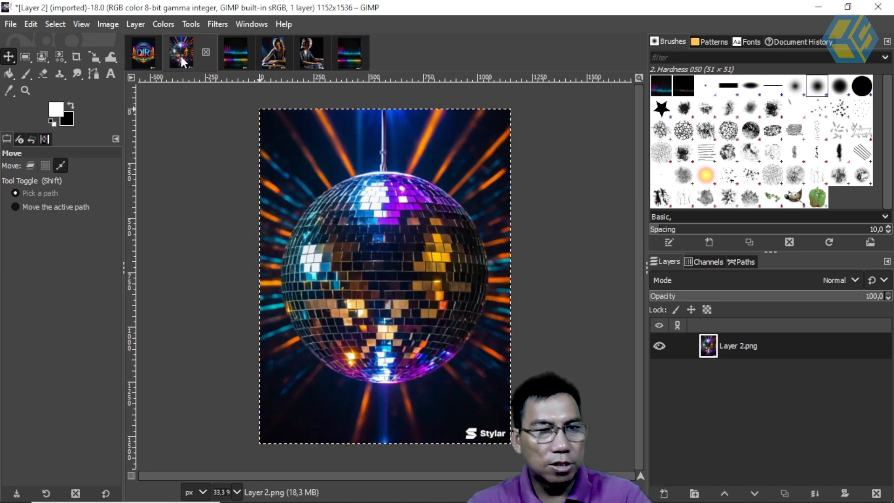
{"action": "key", "text": "ctrl"}
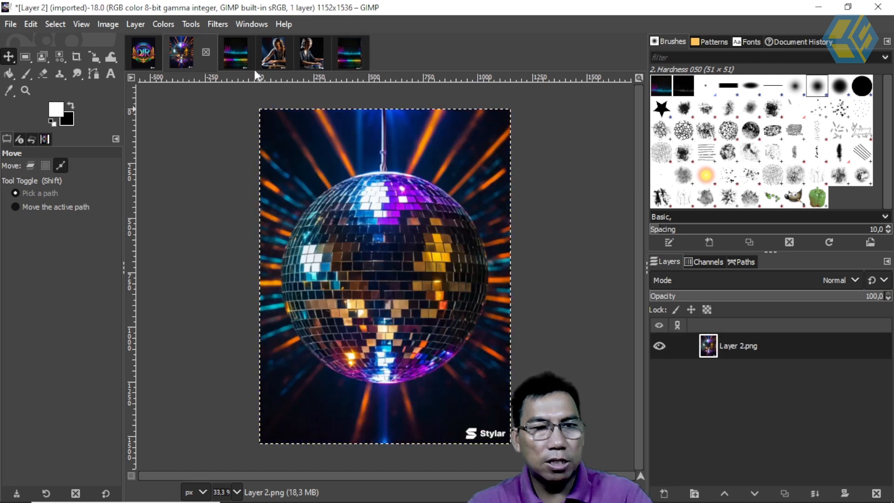
{"action": "key", "text": "ctrl+c"}
{"action": "left_click", "coordinate": [345, 51]}
{"action": "key", "text": "ctrl+v"}
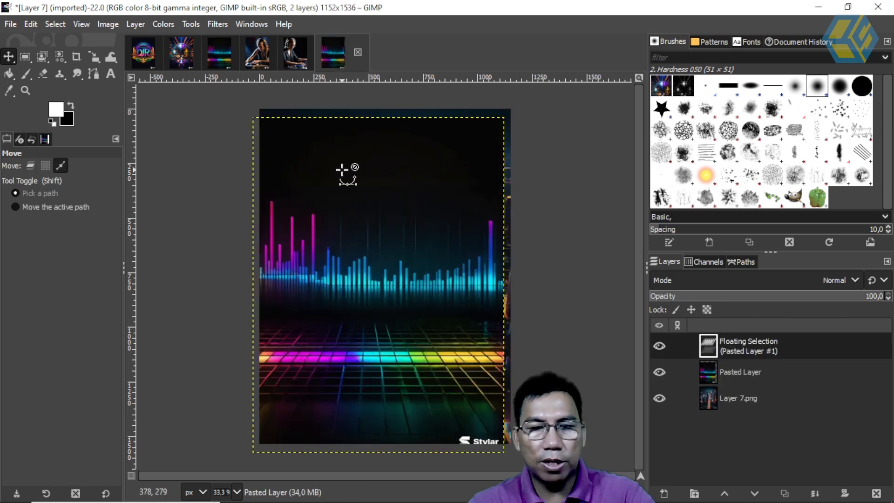
{"action": "left_click", "coordinate": [664, 493]}
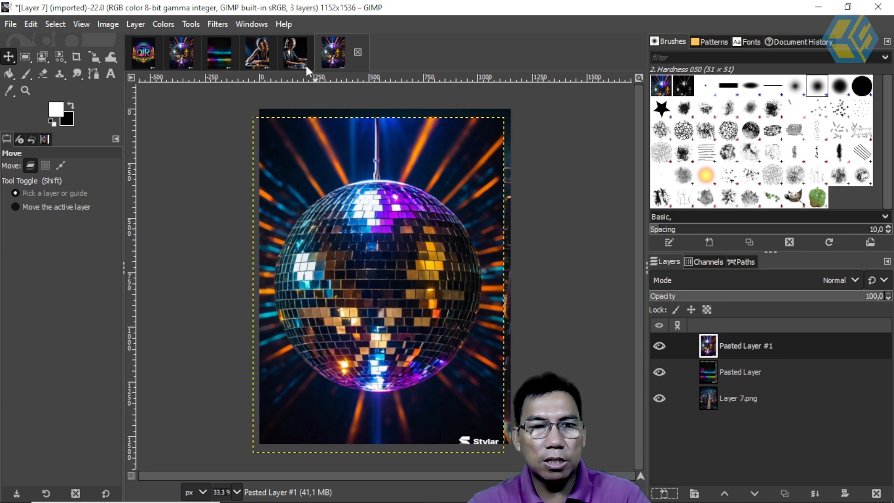
Step: Copy the whole Layer 1 DJR logo image and paste it into the Layer 7 composition as a new top layer
{"action": "left_click", "coordinate": [146, 52]}
{"action": "key", "text": "ctrl+a"}
{"action": "key", "text": "ctrl+c"}
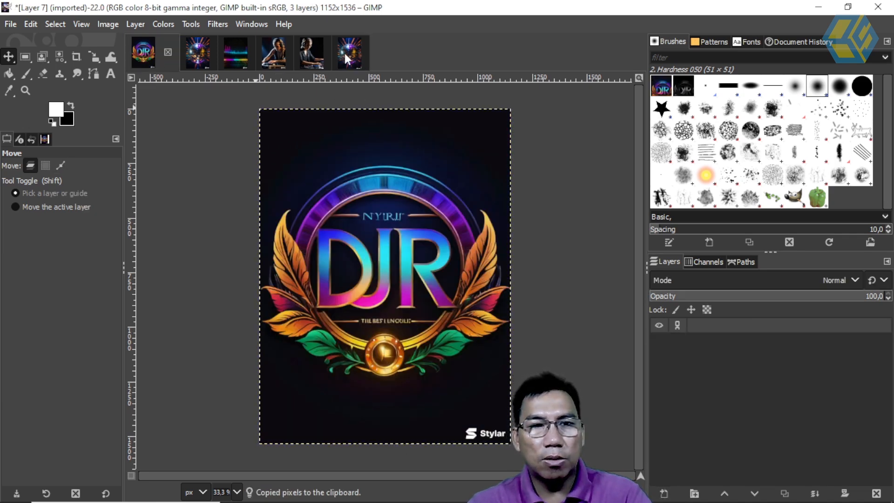
{"action": "left_click", "coordinate": [345, 53]}
{"action": "key", "text": "ctrl+v"}
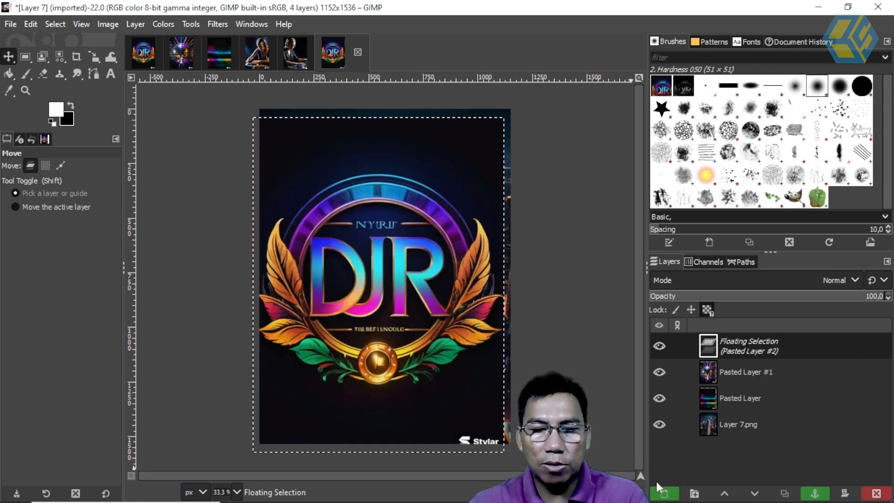
{"action": "left_click", "coordinate": [663, 494]}
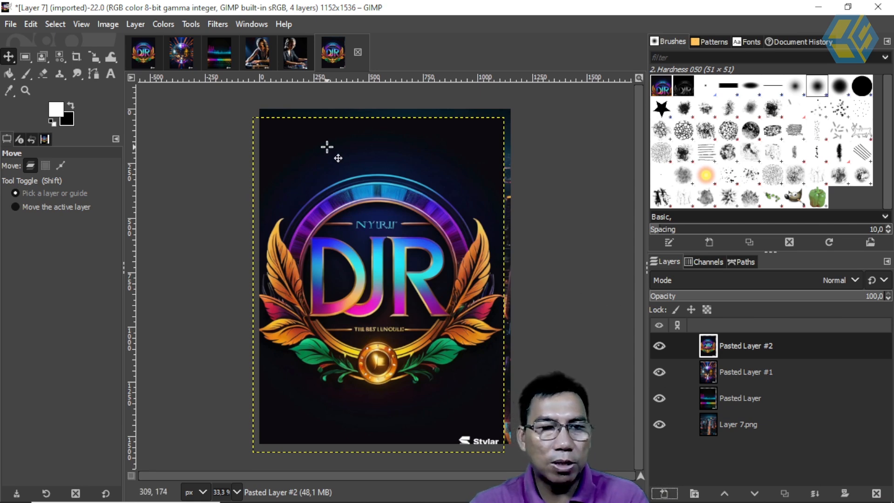
Step: Copy the whole Layer 4 image of the tattooed DJ and paste it into the Layer 7 composition as a new top layer
{"action": "left_click", "coordinate": [260, 57]}
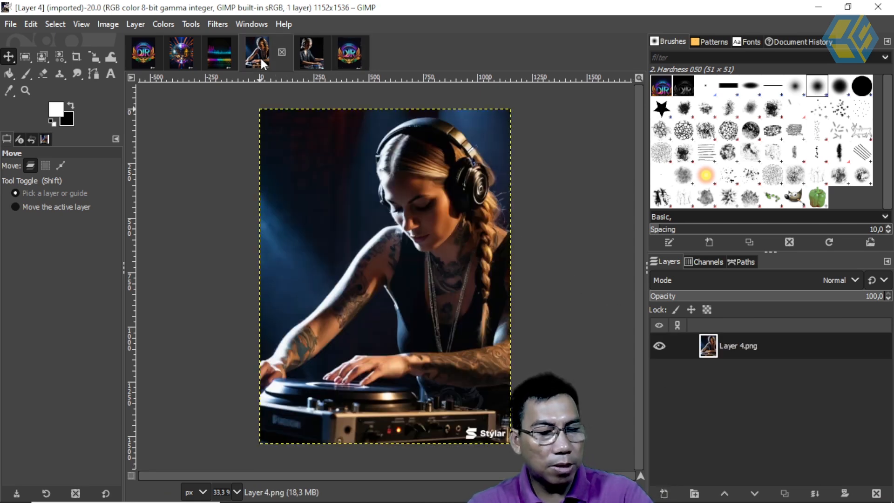
{"action": "key", "text": "ctrl+a"}
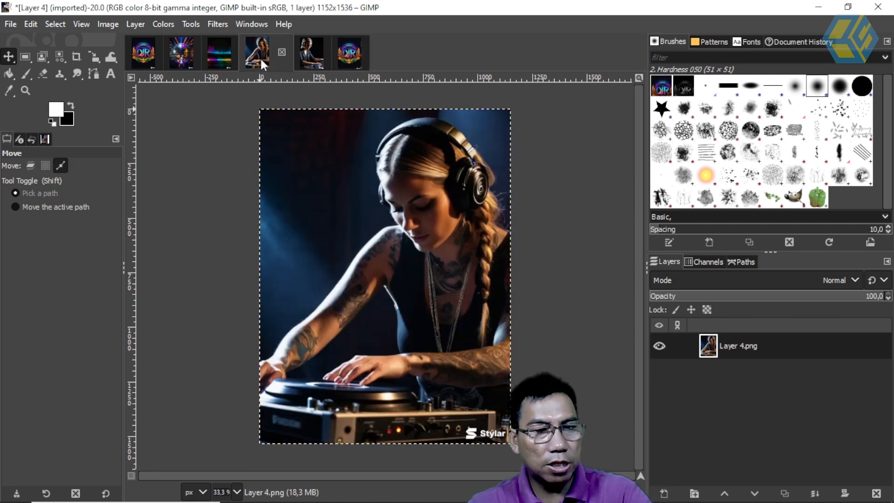
{"action": "key", "text": "ctrl+c"}
{"action": "key", "text": "ctrl+v"}
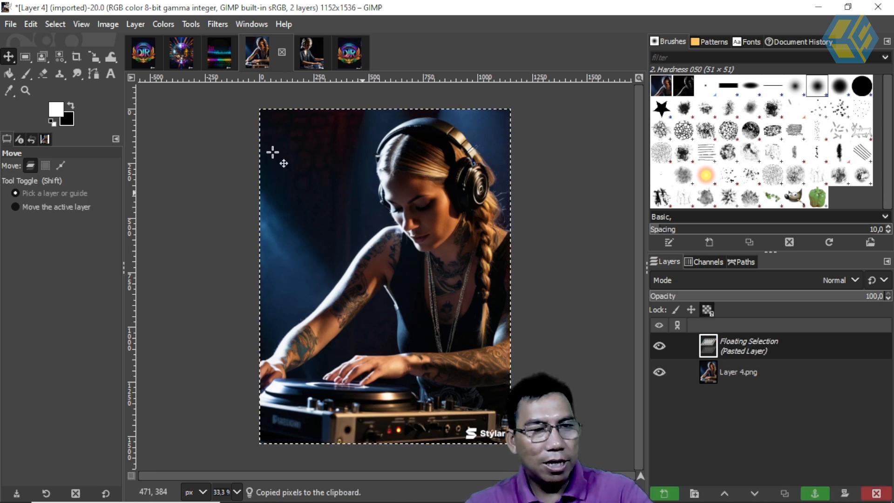
{"action": "left_click", "coordinate": [24, 17]}
{"action": "left_click", "coordinate": [53, 43]}
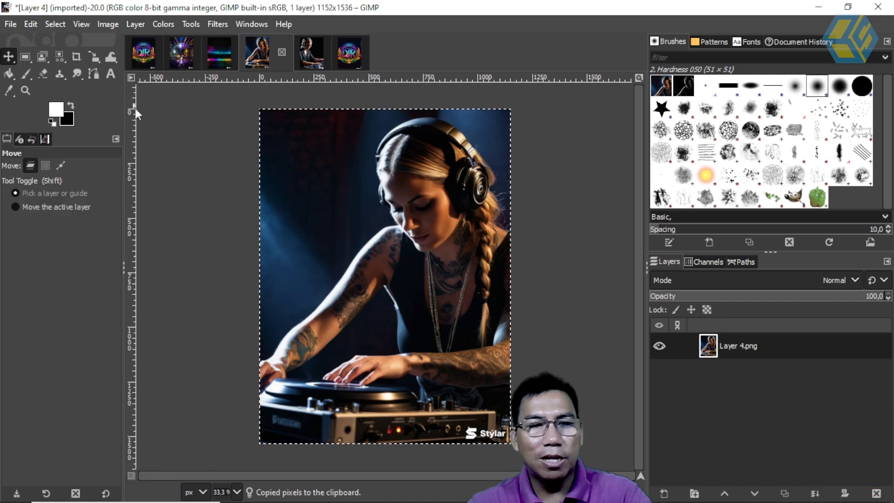
{"action": "left_click", "coordinate": [344, 58]}
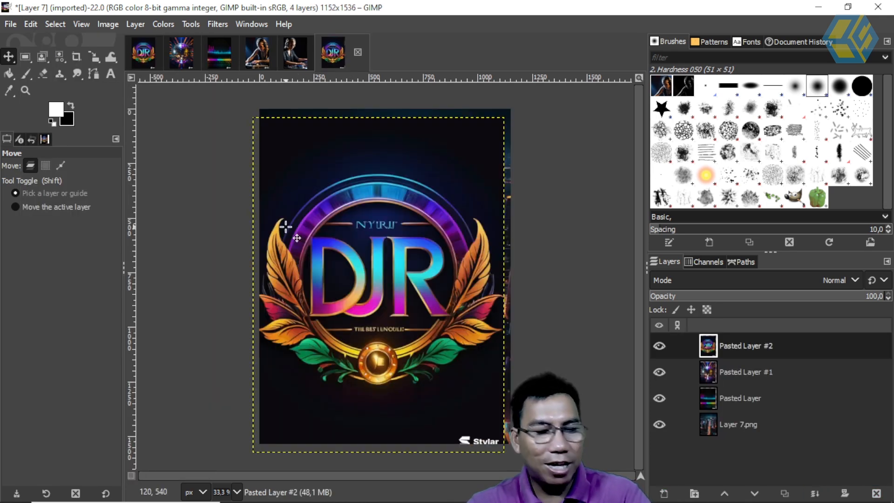
{"action": "key", "text": "ctrl+v"}
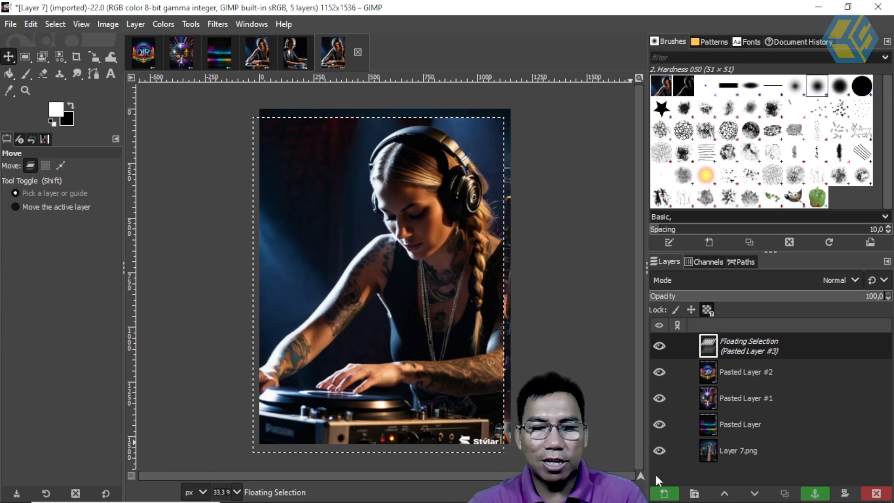
{"action": "left_click", "coordinate": [663, 494]}
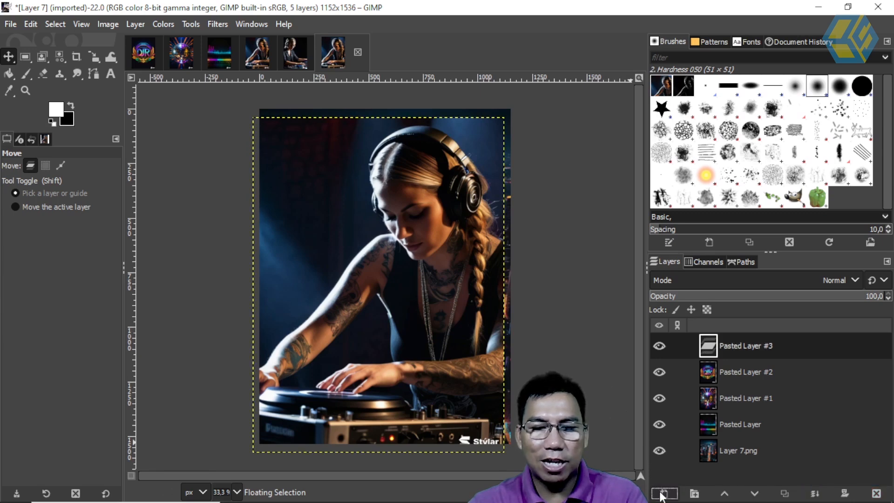
Step: Copy the whole image of the DJ in the black leather jacket and paste it into the Layer 7 composition as a new top layer
{"action": "left_click", "coordinate": [294, 60]}
{"action": "key", "text": "ctrl+a"}
{"action": "left_click", "coordinate": [350, 52]}
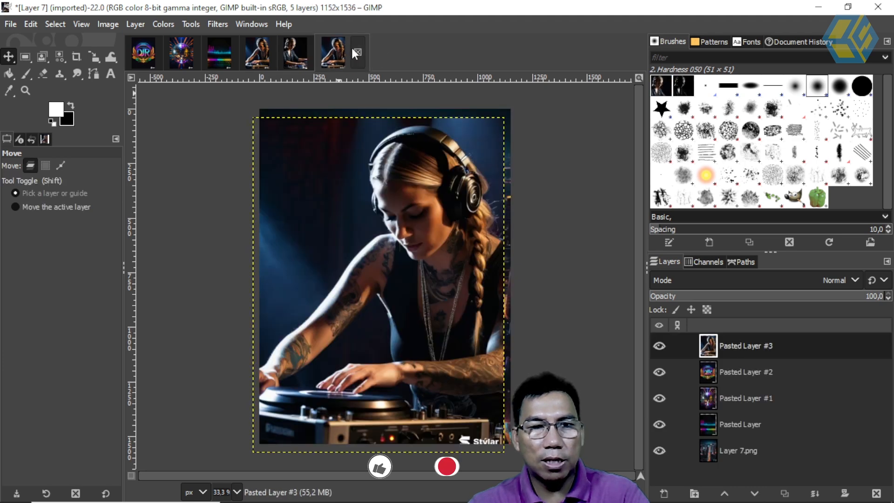
{"action": "key", "text": "ctrl+v"}
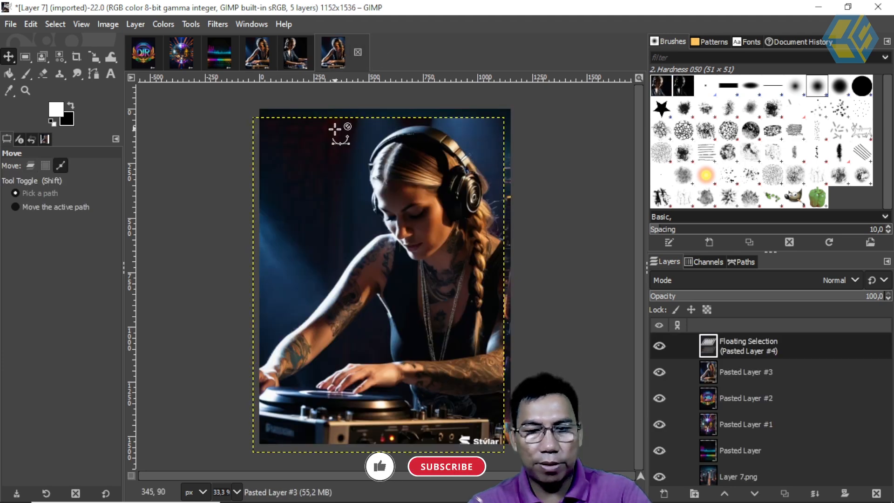
{"action": "left_click", "coordinate": [664, 493]}
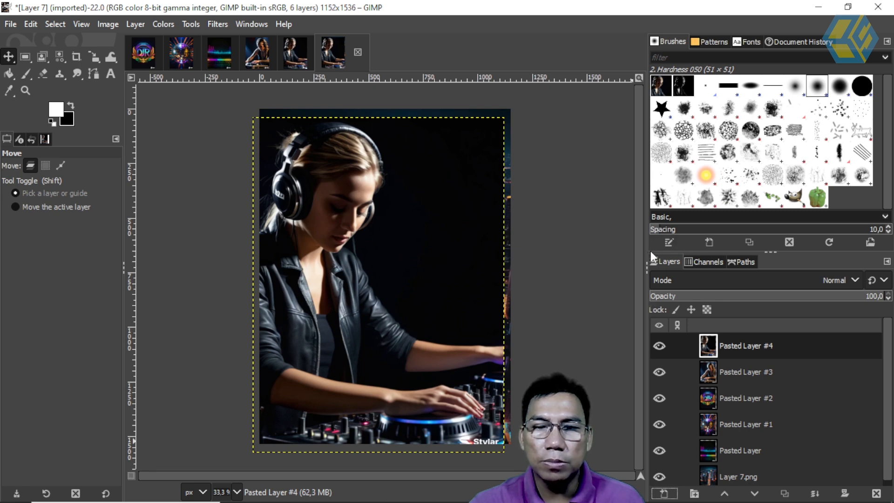
Step: Enlarge the layer list and hide both DJ layers, the DJR logo layer and the disco ball layer
{"action": "left_click_drag", "start_coordinate": [650, 251], "coordinate": [650, 142]}
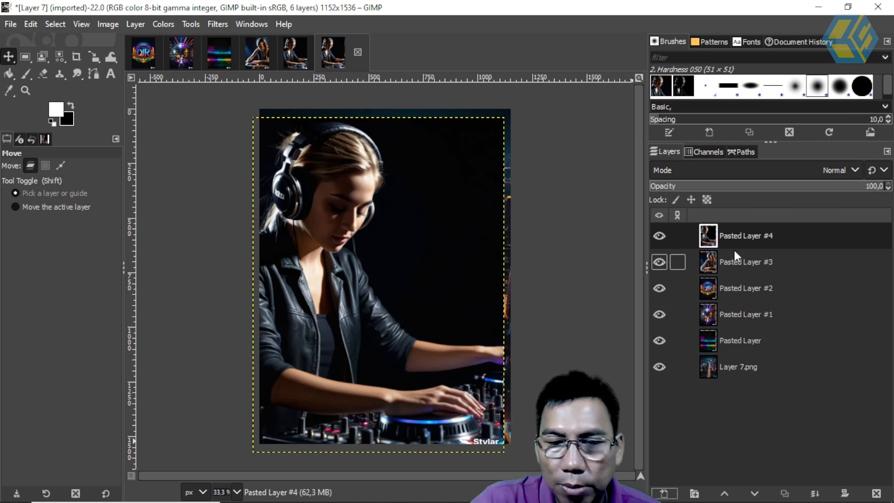
{"action": "left_click", "coordinate": [658, 235]}
{"action": "left_click", "coordinate": [658, 260]}
{"action": "left_click", "coordinate": [659, 287]}
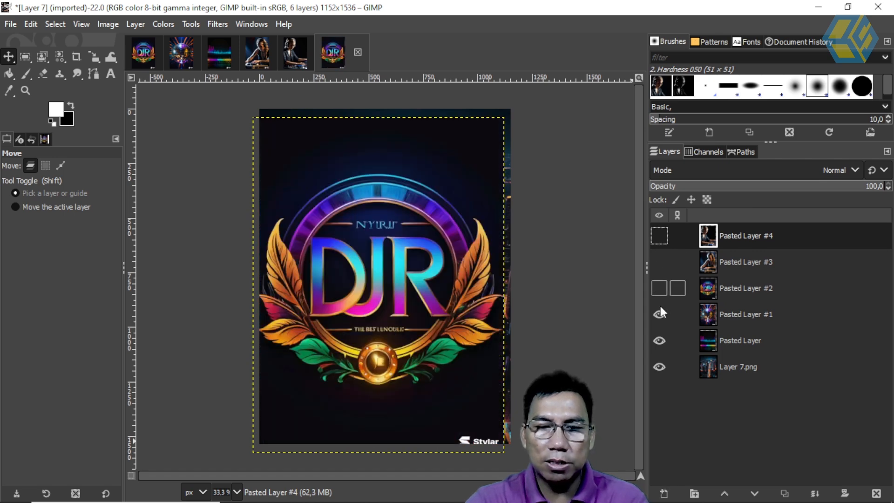
{"action": "left_click", "coordinate": [659, 315]}
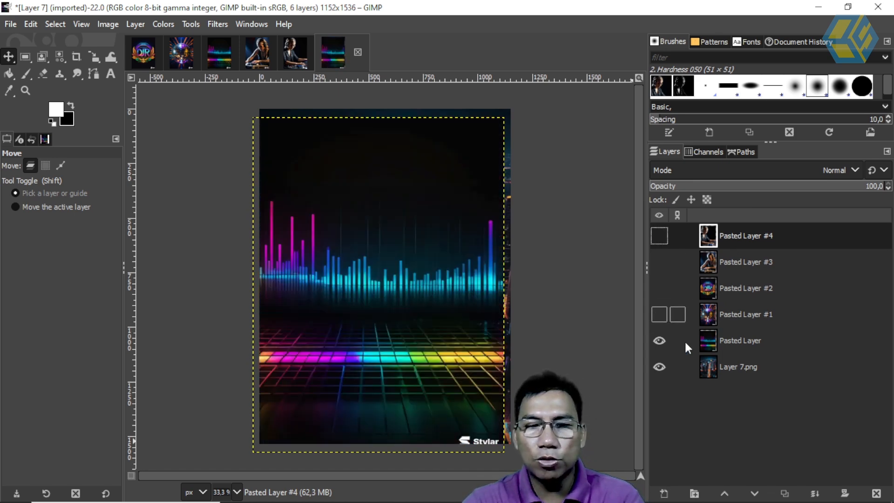
Step: Scale the equalizer layer up to about 1212 × 1616 pixels so it covers the canvas, and set its blend mode to Screen
{"action": "left_click", "coordinate": [767, 334]}
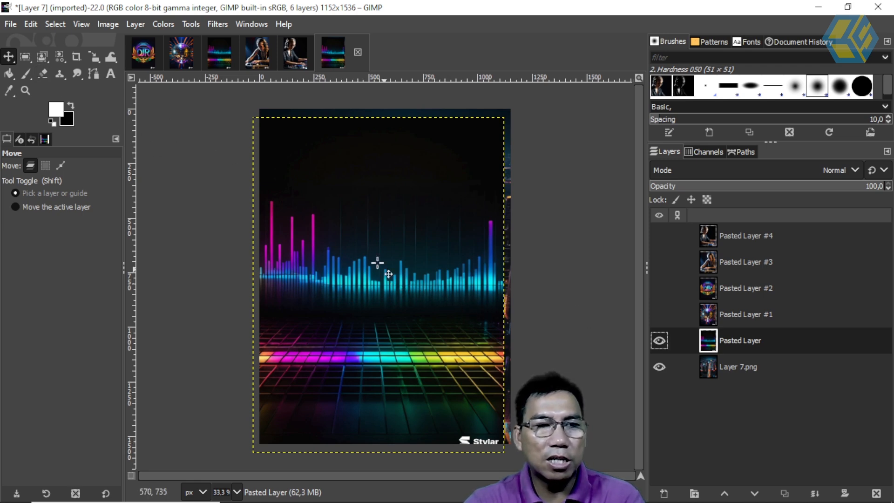
{"action": "key", "text": "shift+s"}
{"action": "left_click", "coordinate": [372, 285]}
{"action": "left_click_drag", "start_coordinate": [512, 285], "coordinate": [471, 296]}
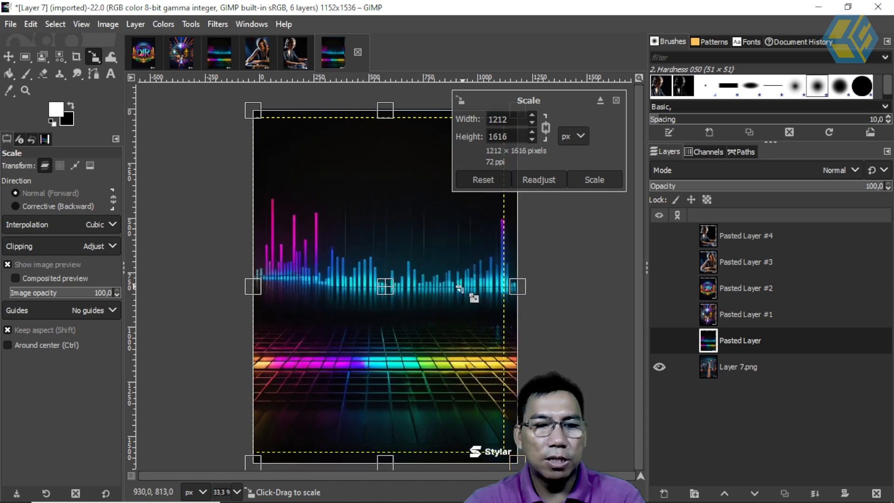
{"action": "key", "text": "Return"}
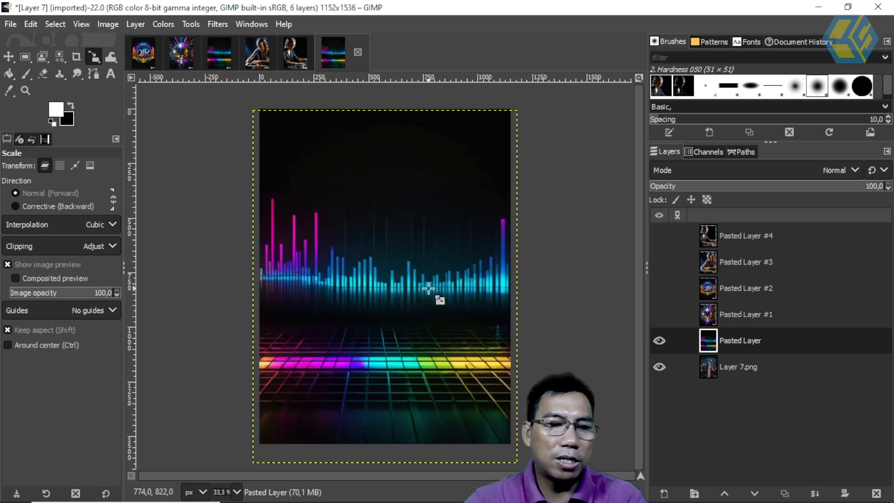
{"action": "left_click", "coordinate": [856, 169]}
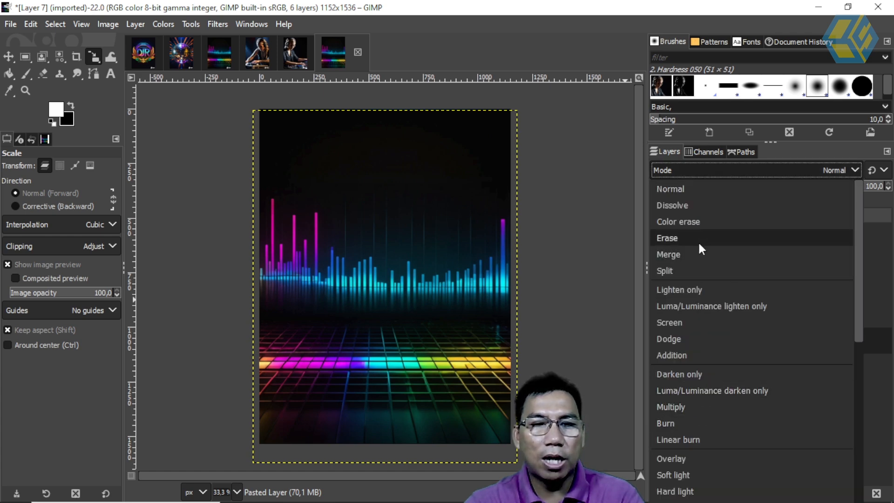
{"action": "left_click", "coordinate": [682, 323]}
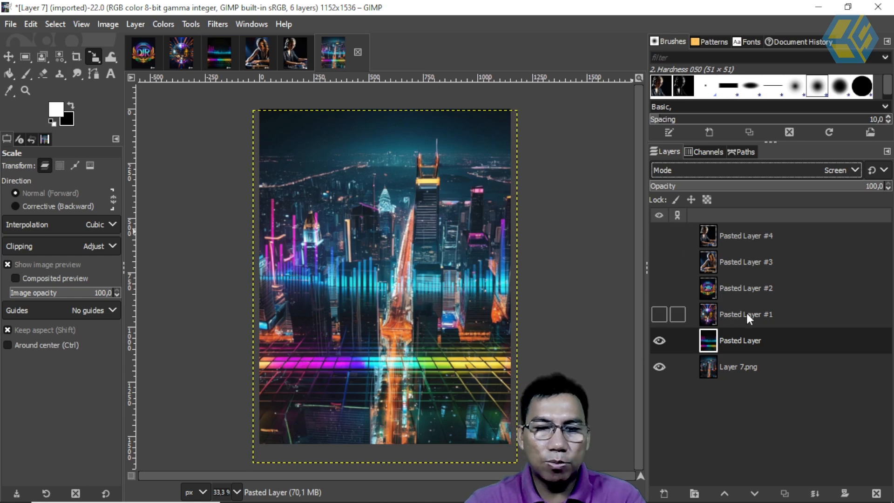
Step: Show the disco ball layer, scale it down to about 392 × 523 pixels and place it at the top centre of the poster
{"action": "left_click", "coordinate": [773, 321]}
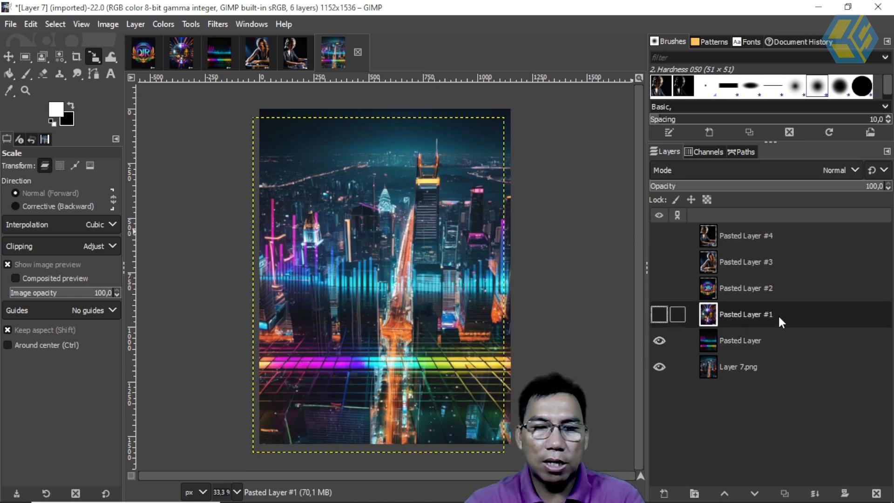
{"action": "left_click", "coordinate": [657, 316]}
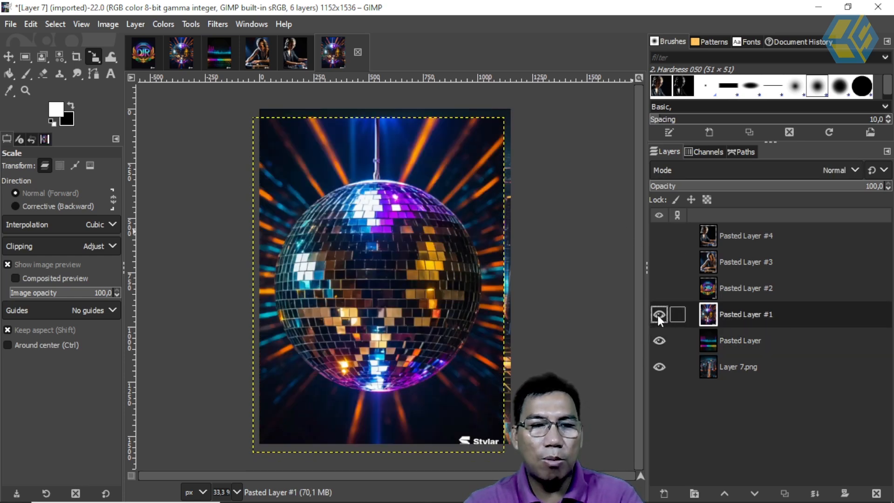
{"action": "left_click", "coordinate": [398, 291]}
{"action": "left_click_drag", "start_coordinate": [506, 456], "coordinate": [404, 319]}
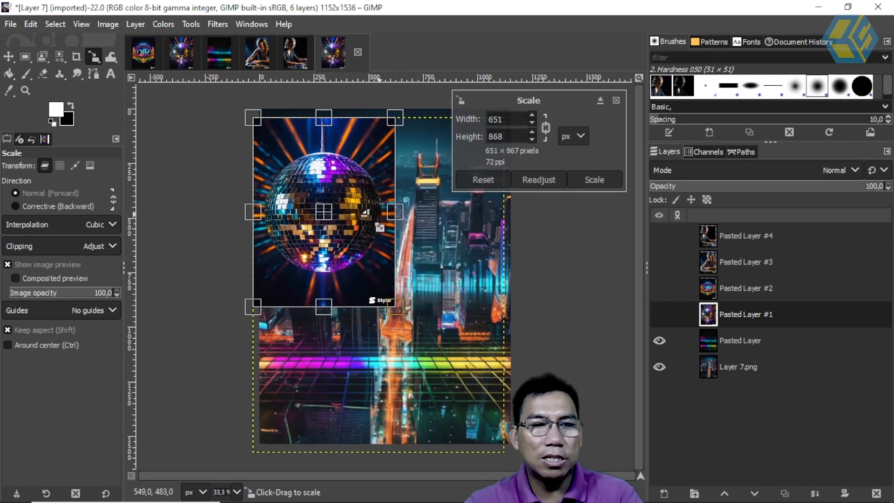
{"action": "left_click_drag", "start_coordinate": [332, 215], "coordinate": [401, 198]}
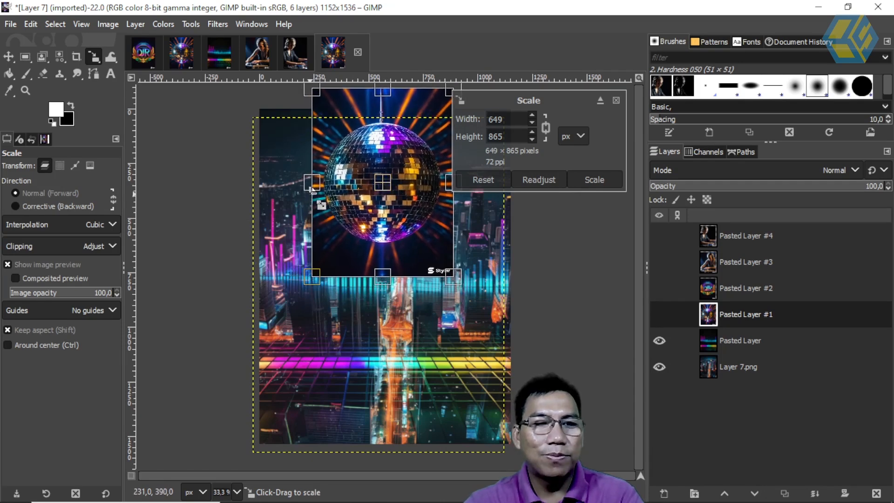
{"action": "left_click_drag", "start_coordinate": [310, 278], "coordinate": [300, 291]}
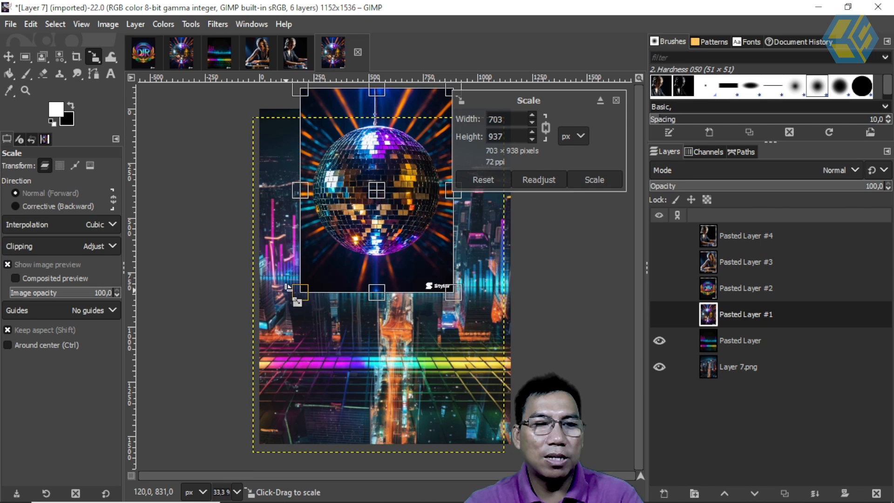
{"action": "left_click_drag", "start_coordinate": [450, 291], "coordinate": [419, 246]}
{"action": "left_click_drag", "start_coordinate": [378, 183], "coordinate": [390, 170]}
{"action": "left_click_drag", "start_coordinate": [440, 245], "coordinate": [429, 228]}
{"action": "left_click_drag", "start_coordinate": [389, 167], "coordinate": [398, 168]}
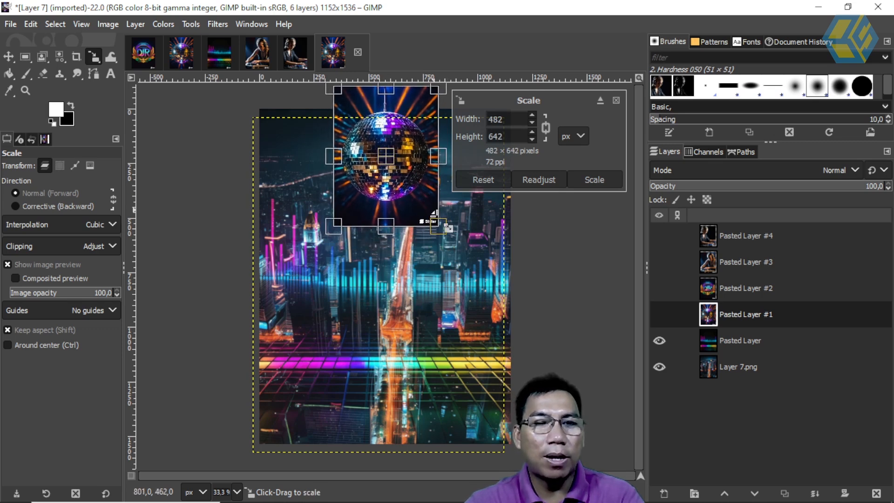
{"action": "left_click_drag", "start_coordinate": [427, 219], "coordinate": [409, 195]}
{"action": "left_click_drag", "start_coordinate": [386, 158], "coordinate": [393, 166]}
{"action": "left_click", "coordinate": [385, 280]}
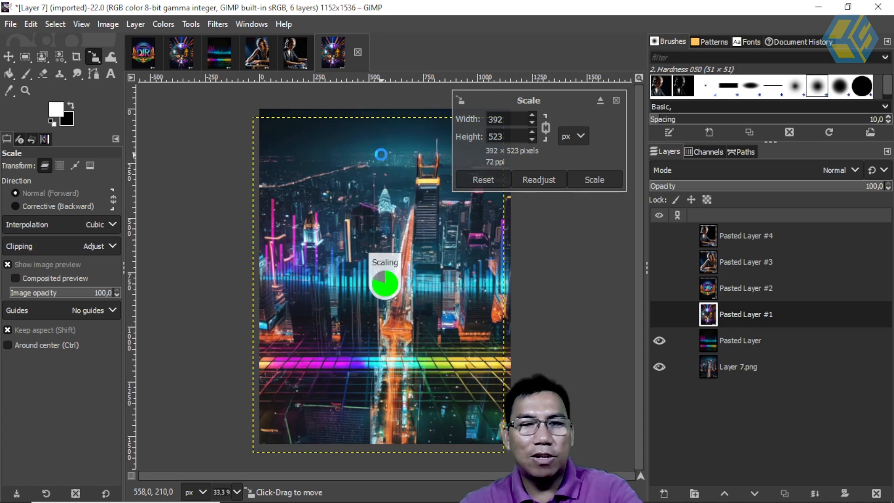
Step: Try the Soft light and Overlay blend modes on the disco ball layer
{"action": "left_click", "coordinate": [854, 169]}
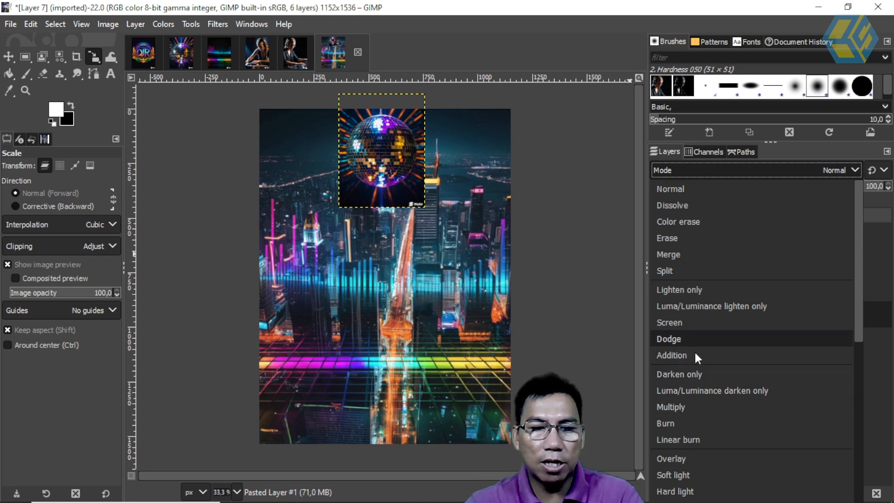
{"action": "left_click", "coordinate": [688, 476]}
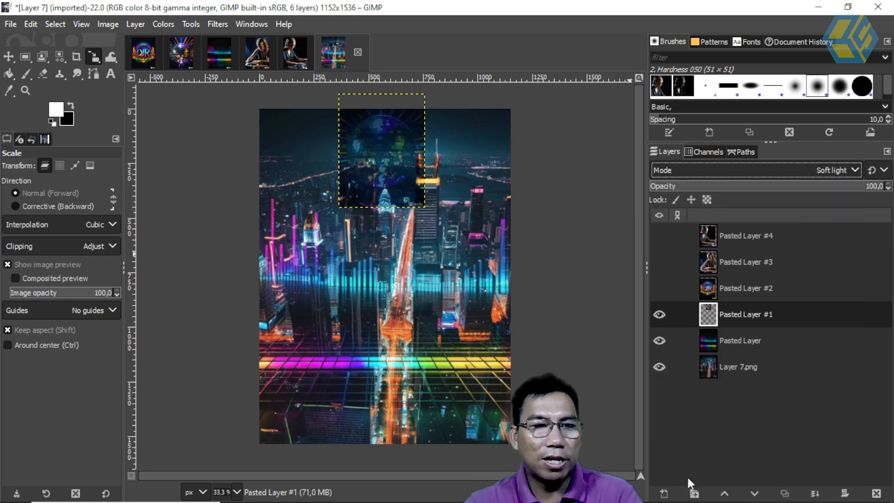
{"action": "left_click", "coordinate": [855, 169]}
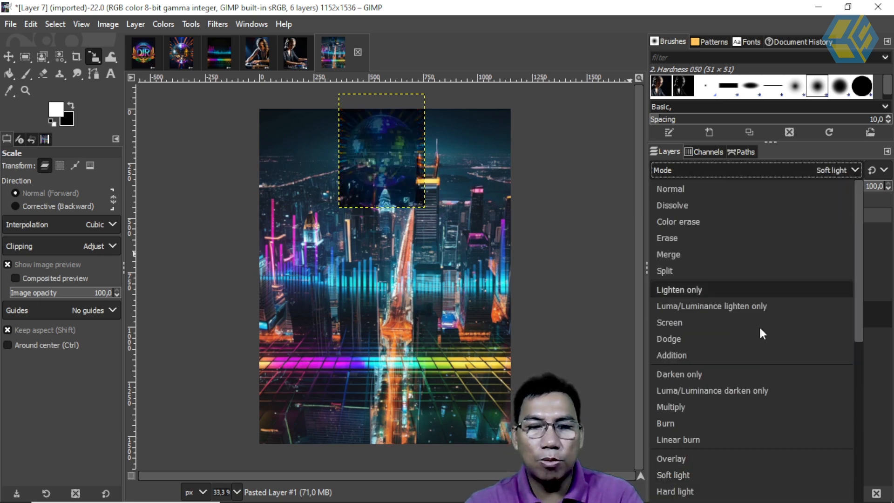
{"action": "left_click", "coordinate": [688, 459]}
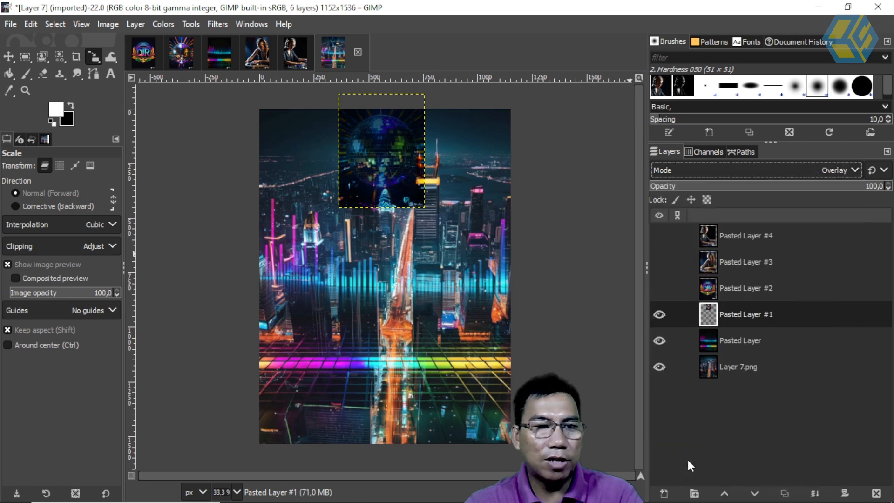
Step: Set the disco ball layer's blend mode to Screen and add a White (full opacity) layer mask to it
{"action": "left_click", "coordinate": [855, 170]}
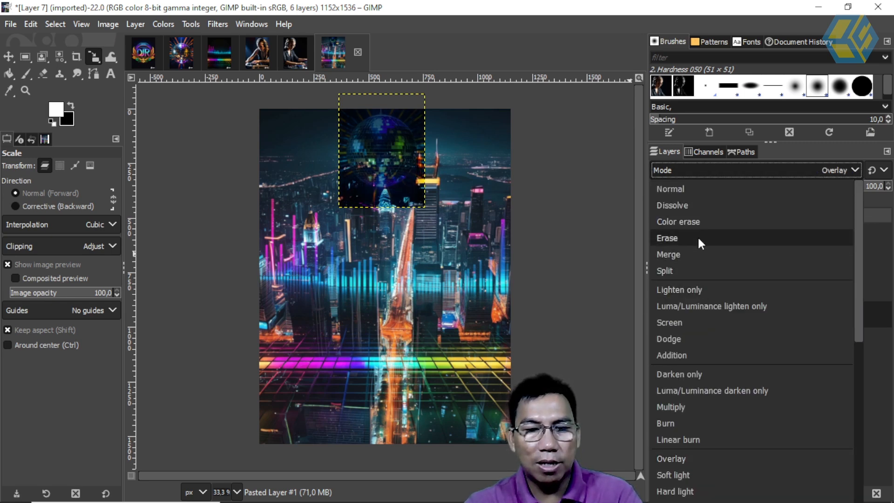
{"action": "left_click", "coordinate": [691, 326]}
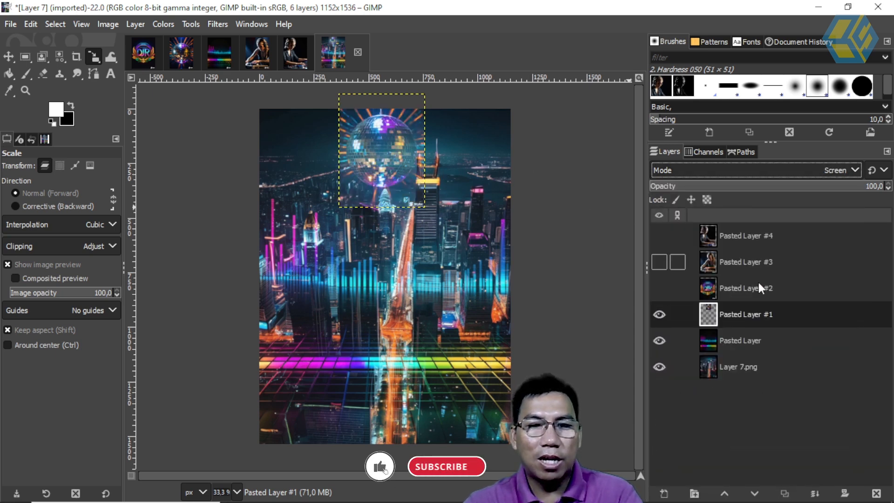
{"action": "left_click", "coordinate": [774, 286]}
{"action": "left_click", "coordinate": [773, 282]}
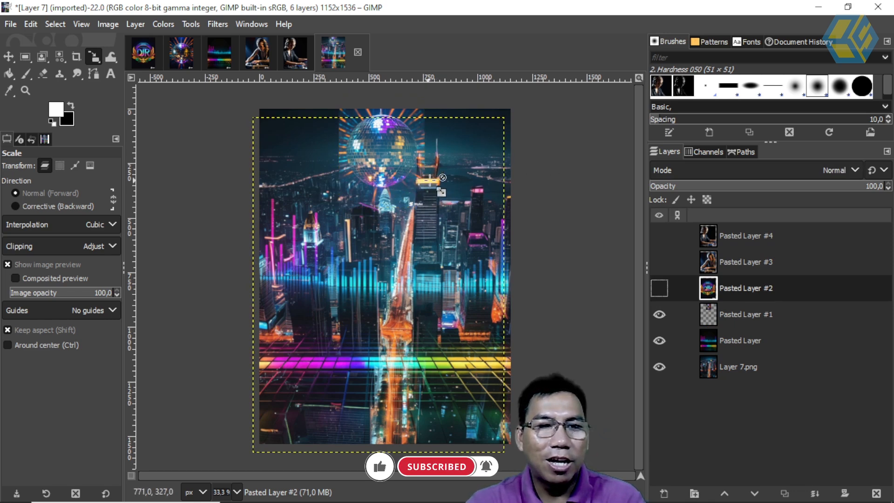
{"action": "left_click", "coordinate": [741, 316]}
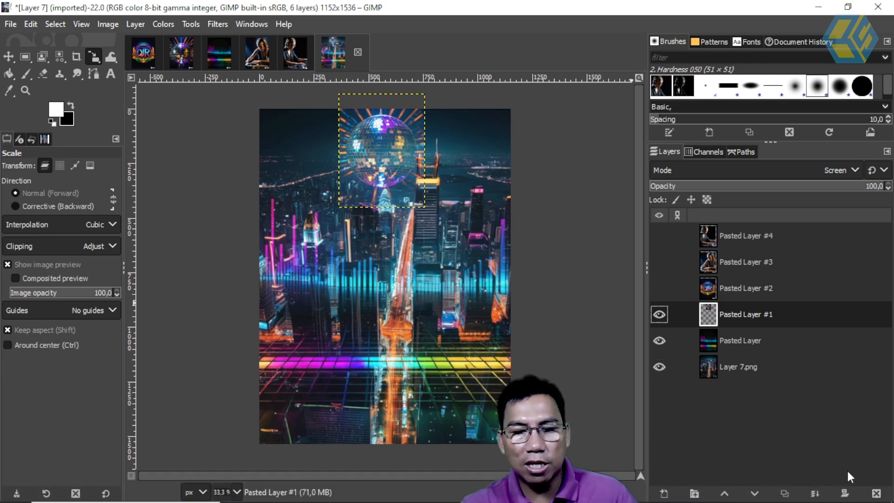
{"action": "left_click", "coordinate": [845, 494]}
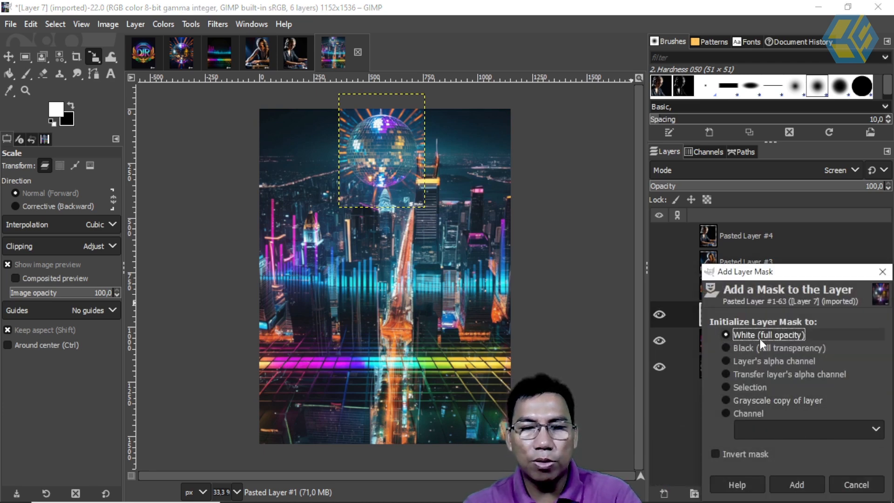
{"action": "left_click", "coordinate": [802, 480]}
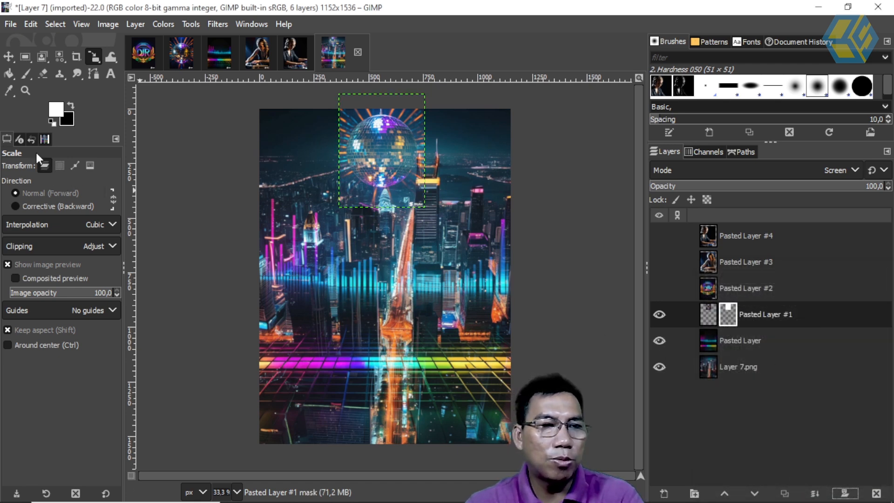
Step: Paint black on the disco ball layer's mask with a soft size 230 brush to fade the rays and edges around the ball
{"action": "left_click", "coordinate": [25, 74]}
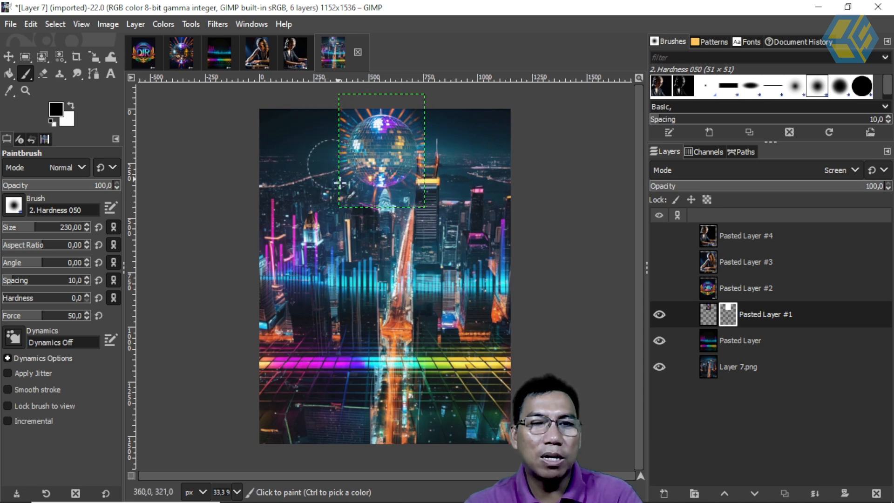
{"action": "left_click_drag", "start_coordinate": [332, 182], "coordinate": [327, 125]}
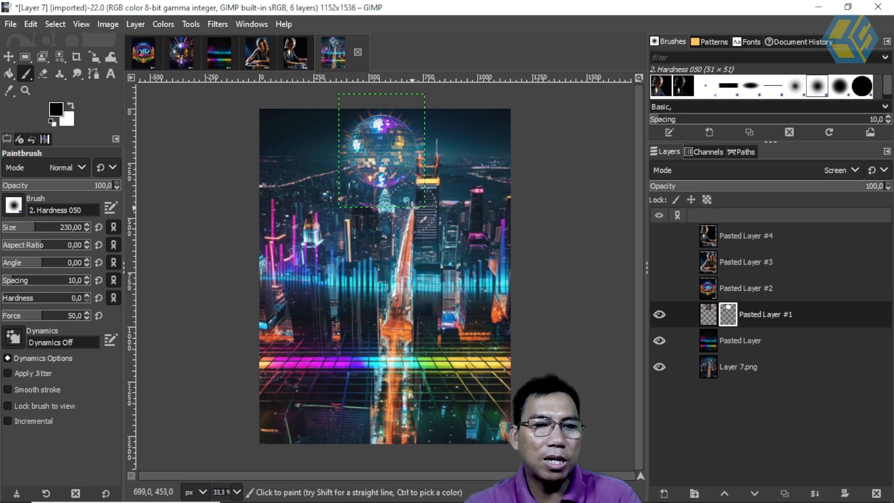
Step: Show the DJR logo layer, scale it down to about 619 × 825 pixels and place it at the lower centre of the poster
{"action": "left_click", "coordinate": [782, 289]}
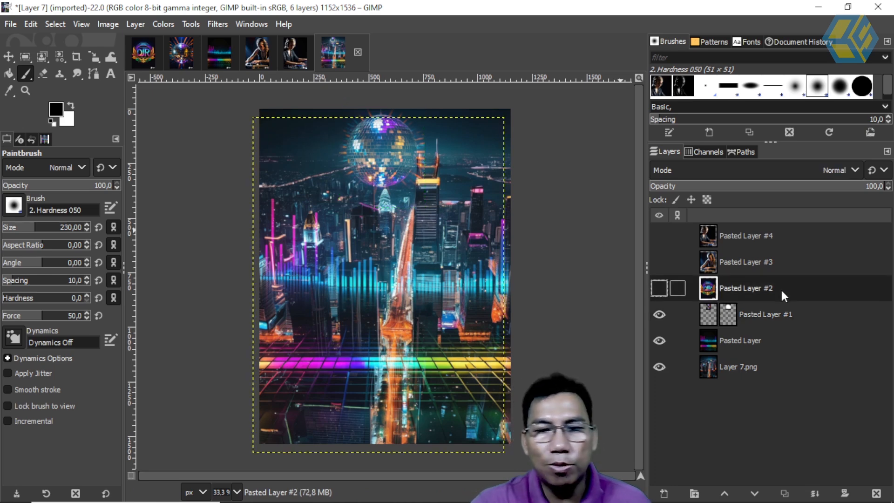
{"action": "left_click", "coordinate": [658, 288]}
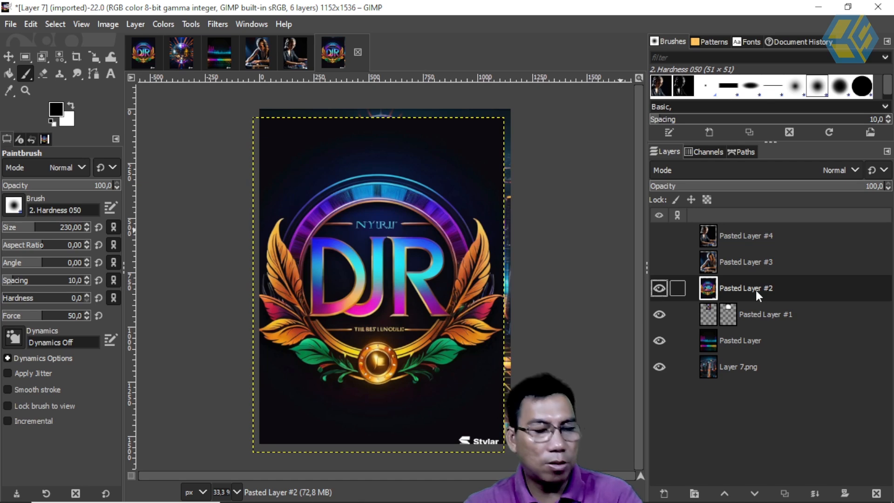
{"action": "key", "text": "shift+s"}
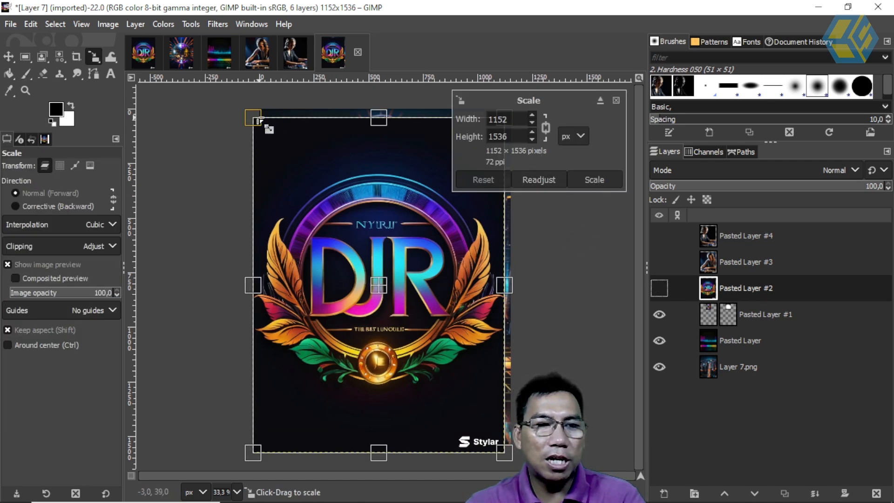
{"action": "left_click_drag", "start_coordinate": [257, 123], "coordinate": [394, 331]}
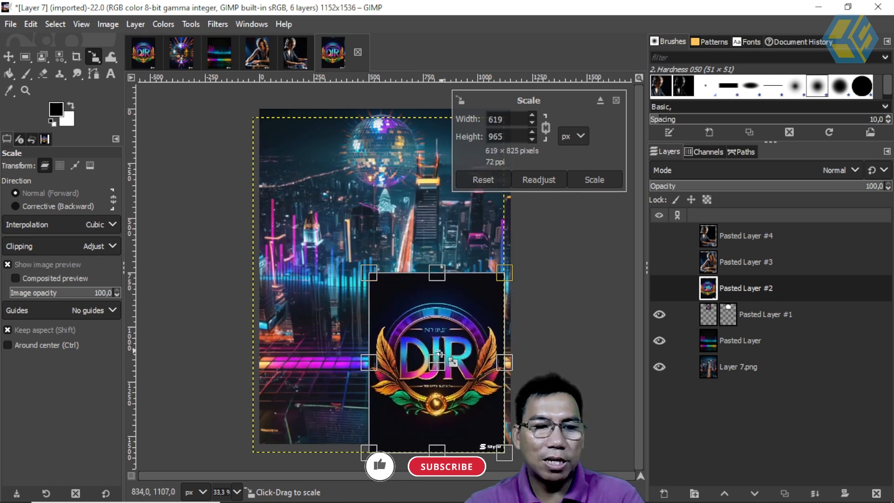
{"action": "left_click_drag", "start_coordinate": [452, 369], "coordinate": [393, 338]}
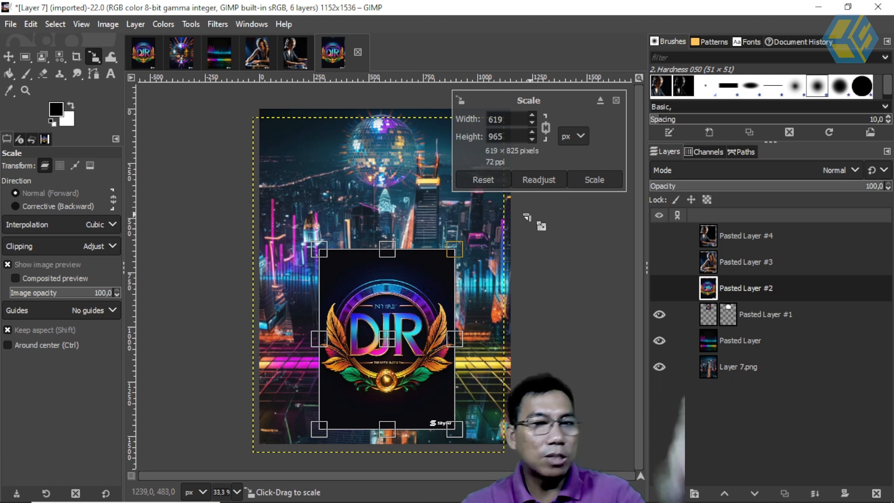
{"action": "left_click", "coordinate": [600, 179]}
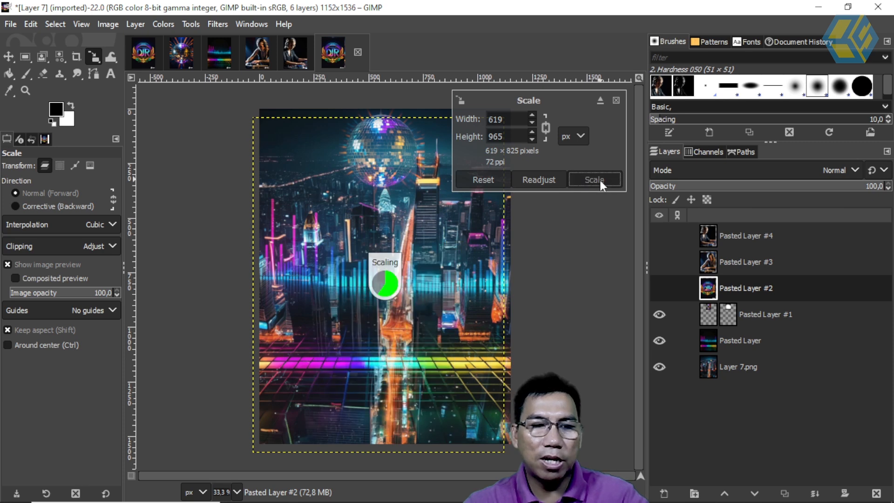
Step: Set the DJR logo layer's blend mode to Screen
{"action": "left_click", "coordinate": [854, 170]}
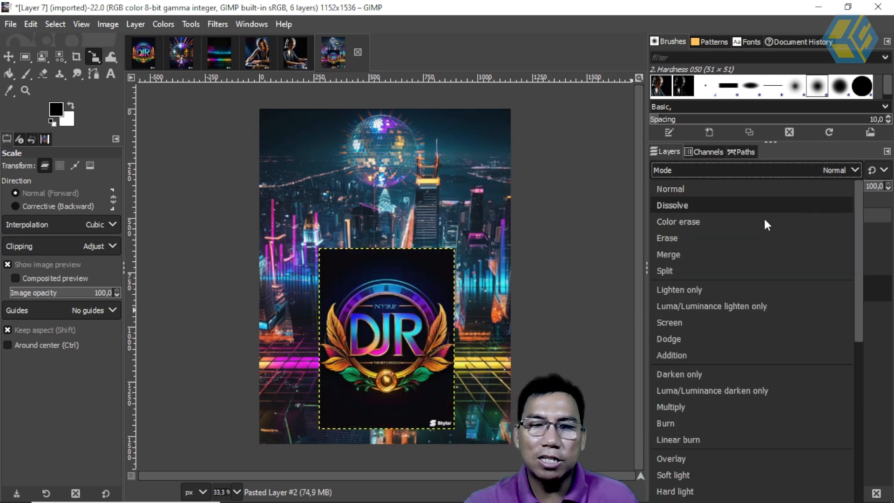
{"action": "left_click", "coordinate": [700, 324]}
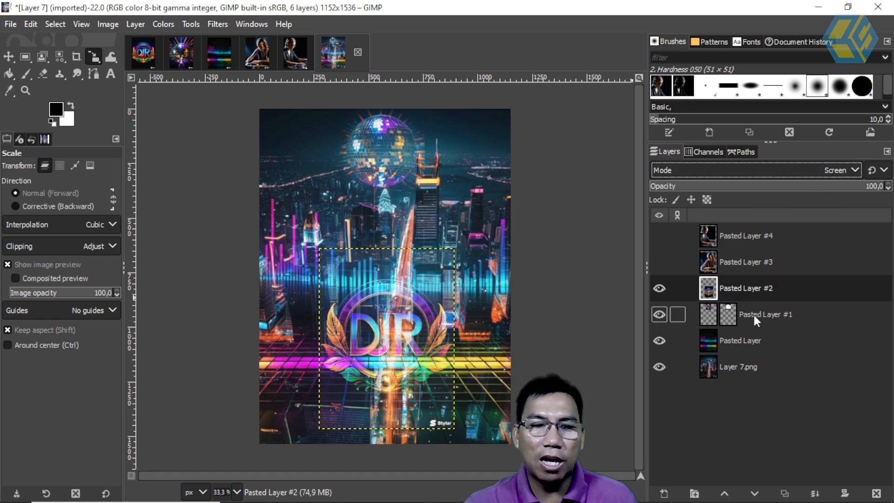
{"action": "left_click", "coordinate": [717, 349]}
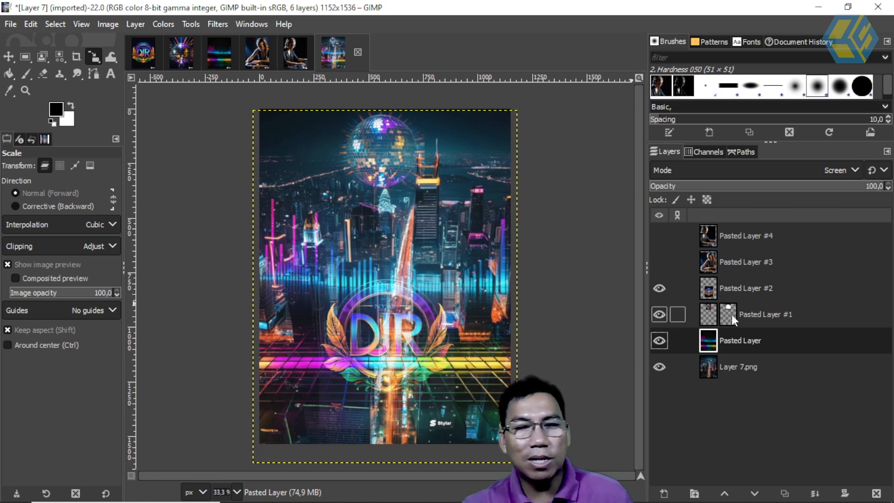
Step: Add a White (full opacity) layer mask to the DJR logo layer and paint black around the logo to hide the edges and Stylar watermark
{"action": "left_click", "coordinate": [757, 285]}
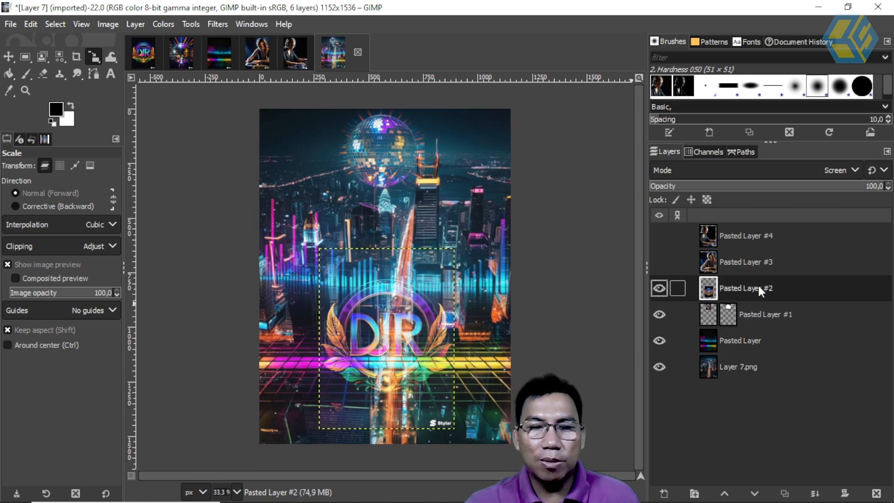
{"action": "left_click", "coordinate": [844, 493]}
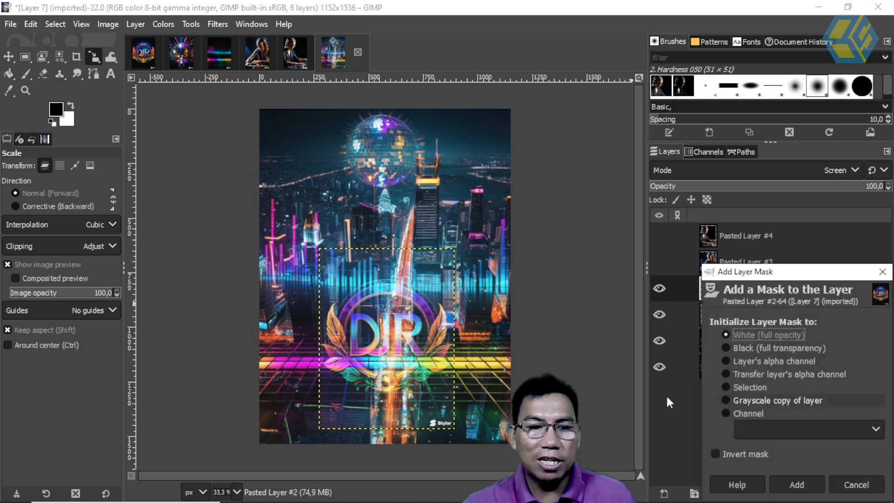
{"action": "left_click", "coordinate": [803, 484]}
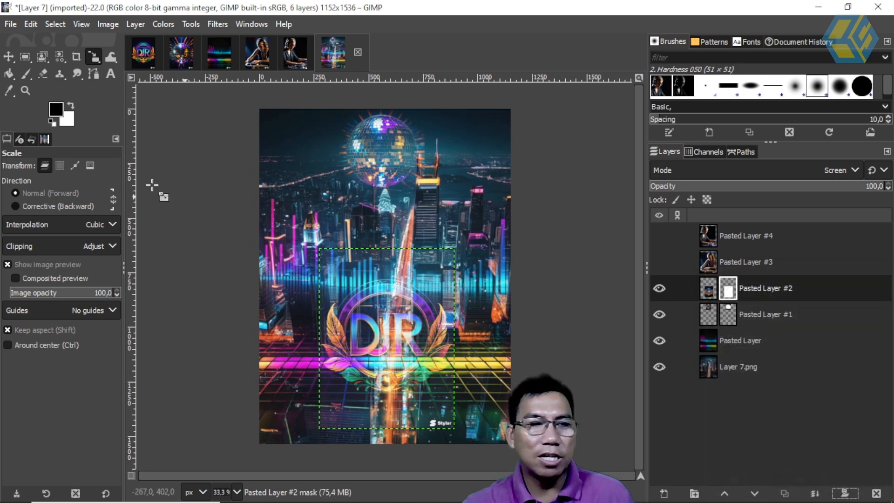
{"action": "left_click", "coordinate": [21, 77]}
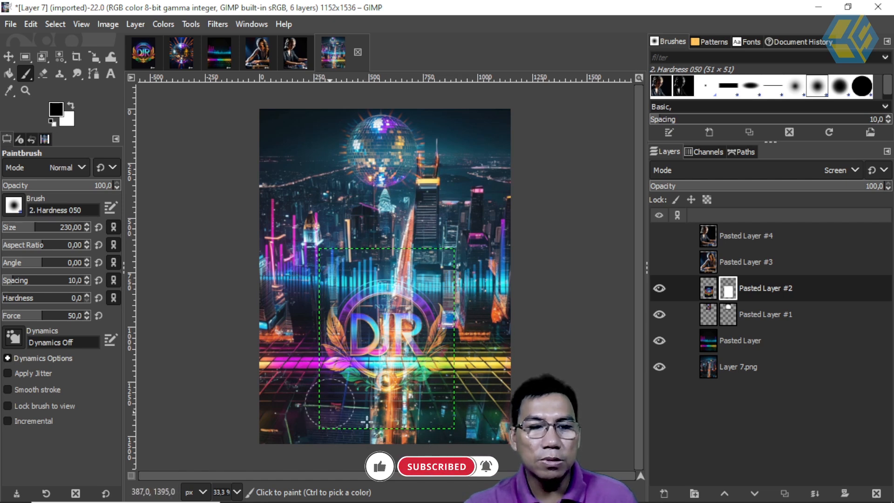
{"action": "left_click", "coordinate": [780, 314]}
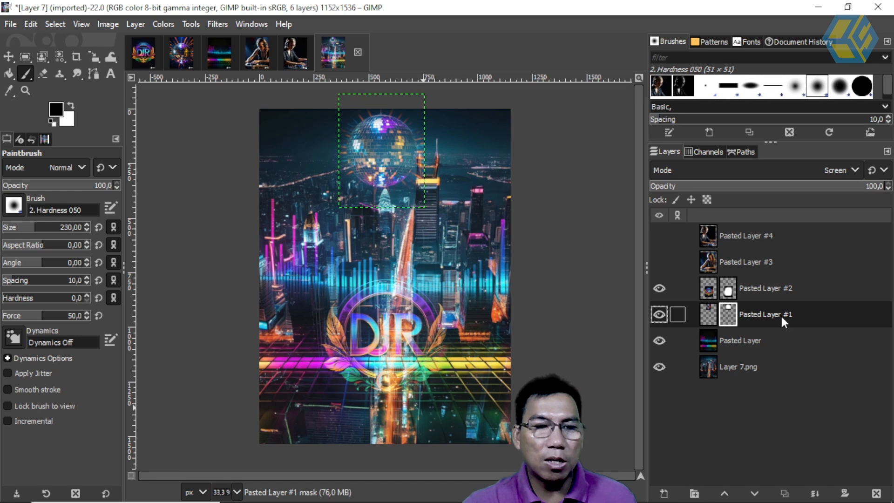
Step: Duplicate the masked DJR logo layer twice to intensify the logo
{"action": "left_click", "coordinate": [785, 295]}
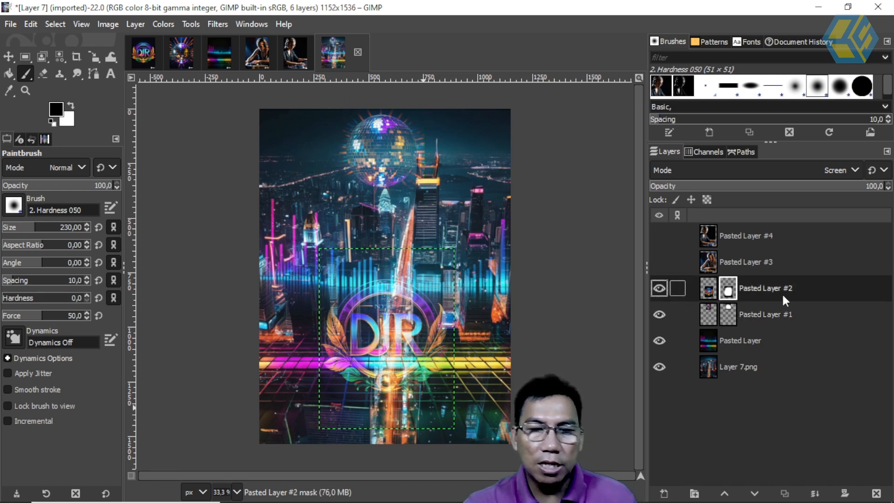
{"action": "right_click", "coordinate": [780, 290]}
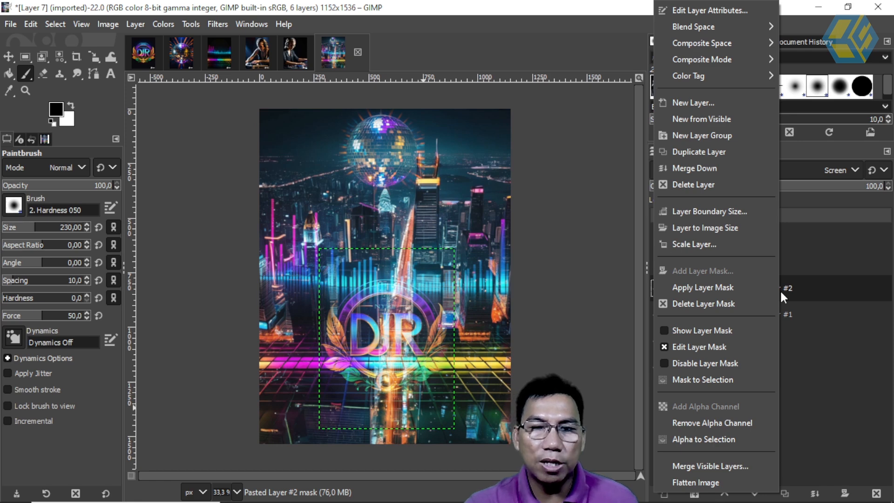
{"action": "left_click", "coordinate": [725, 152]}
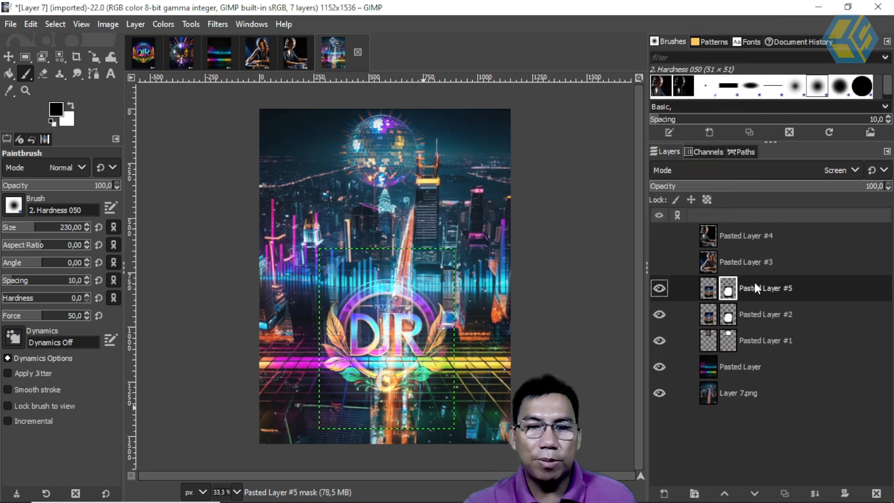
{"action": "right_click", "coordinate": [802, 289]}
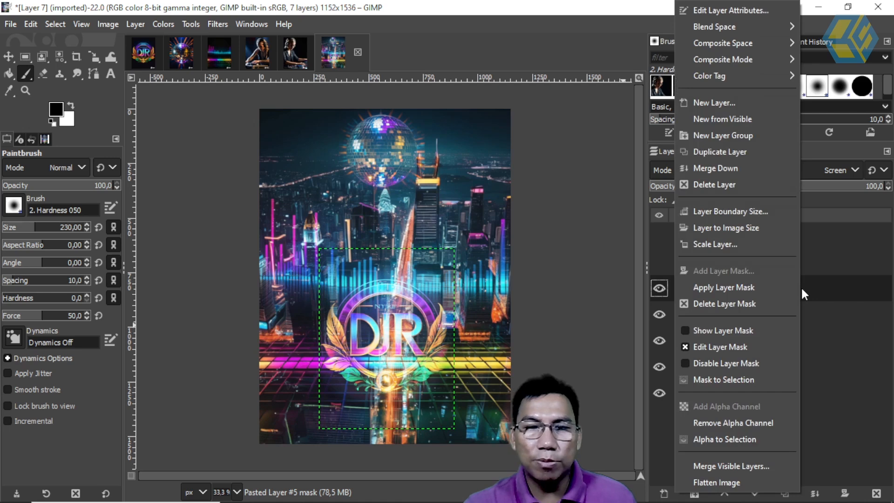
{"action": "left_click", "coordinate": [741, 153]}
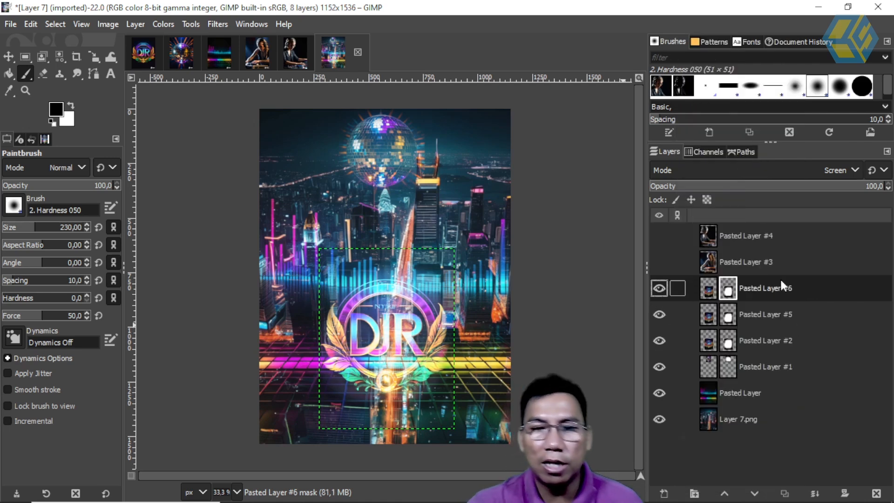
Step: Show the tattooed DJ layer, scale it down to about 491 × 655 pixels and place it left of centre, just above the logo
{"action": "left_click", "coordinate": [696, 267]}
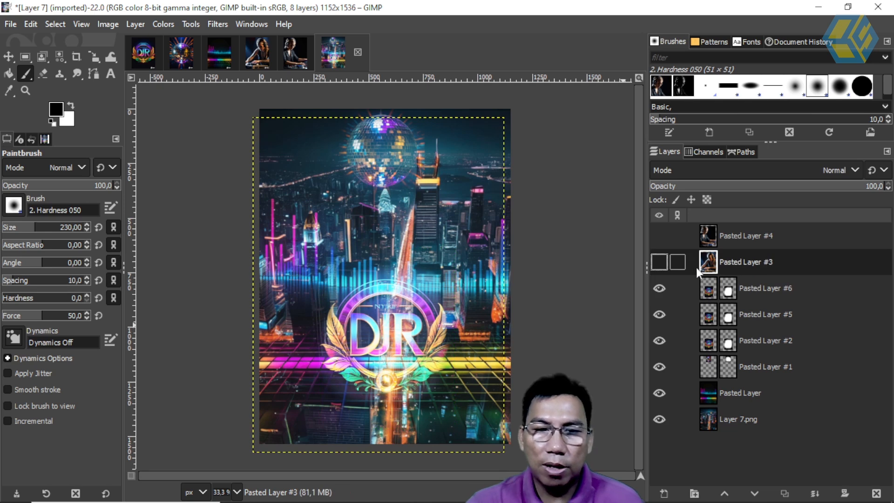
{"action": "left_click", "coordinate": [658, 261]}
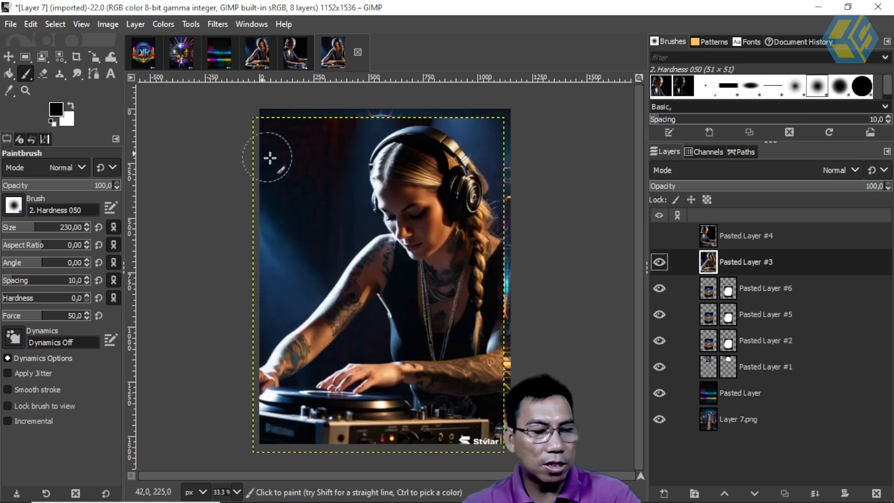
{"action": "key", "text": "shift+s"}
{"action": "left_click", "coordinate": [468, 394]}
{"action": "left_click_drag", "start_coordinate": [497, 452], "coordinate": [382, 282]}
{"action": "left_click_drag", "start_coordinate": [319, 198], "coordinate": [328, 291]}
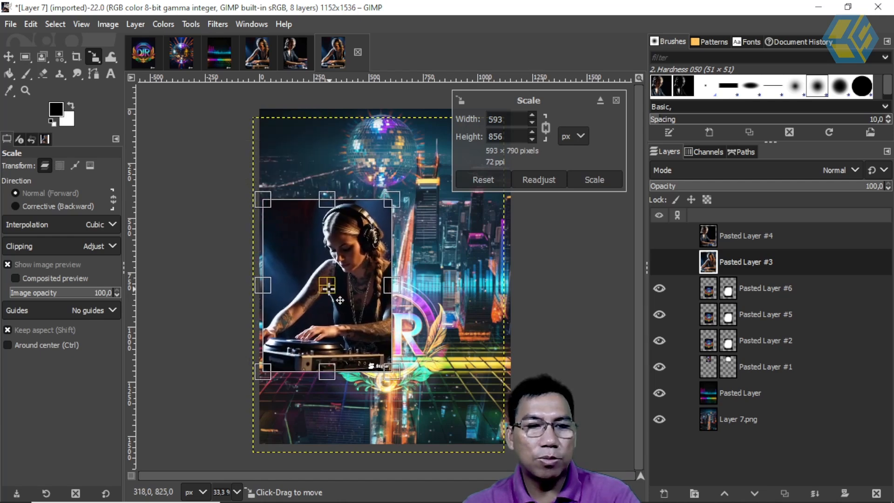
{"action": "left_click_drag", "start_coordinate": [387, 373], "coordinate": [351, 291]}
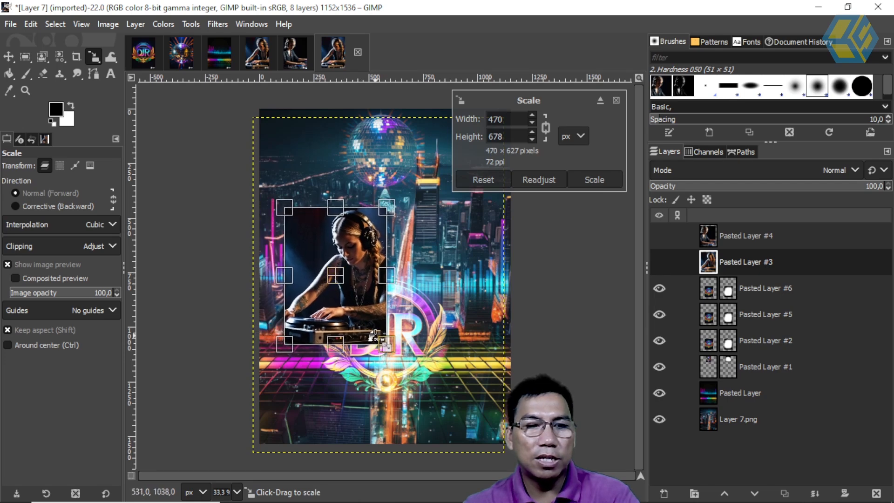
{"action": "left_click_drag", "start_coordinate": [403, 363], "coordinate": [408, 368]}
{"action": "left_click_drag", "start_coordinate": [345, 284], "coordinate": [333, 280]}
{"action": "left_click_drag", "start_coordinate": [393, 357], "coordinate": [393, 359]}
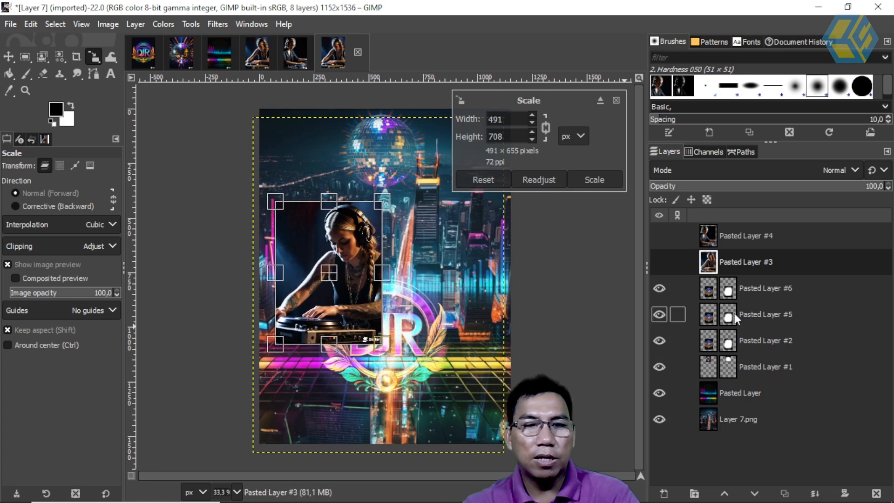
{"action": "left_click", "coordinate": [594, 180]}
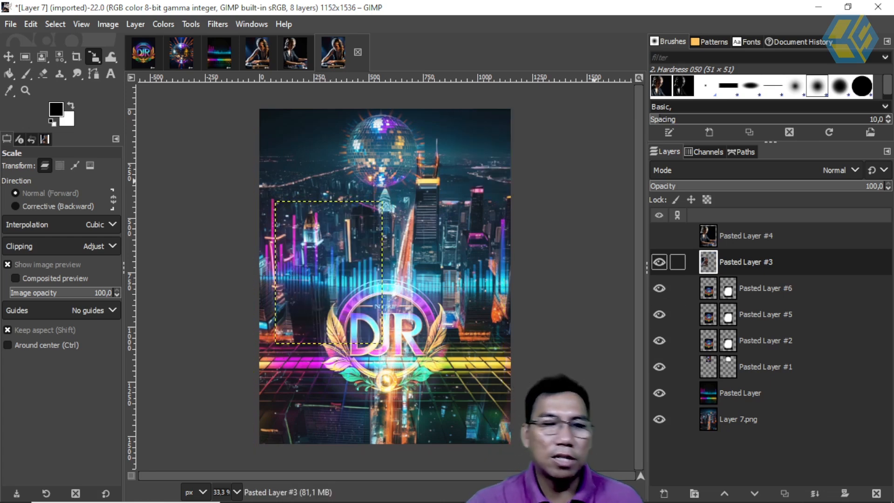
Step: Add a white layer mask to the tattooed DJ layer and paint black around her to blend the background and edges into the city
{"action": "left_click", "coordinate": [846, 495]}
{"action": "left_click", "coordinate": [800, 484]}
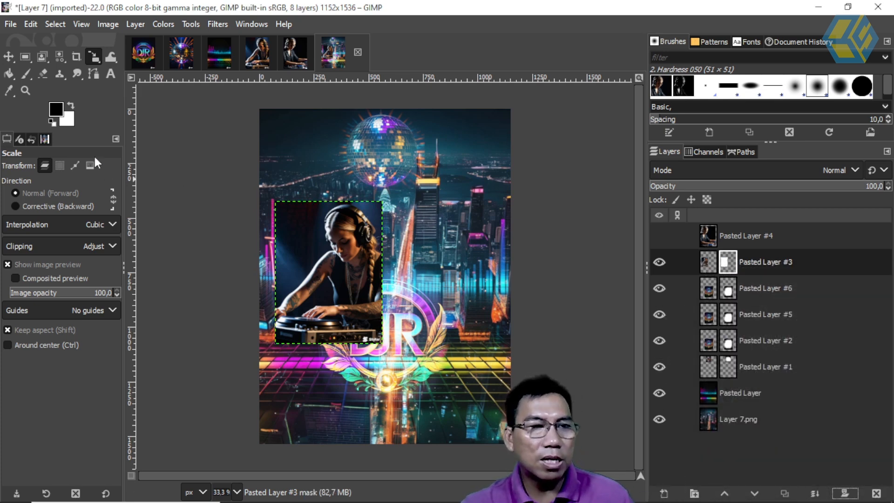
{"action": "left_click", "coordinate": [26, 73]}
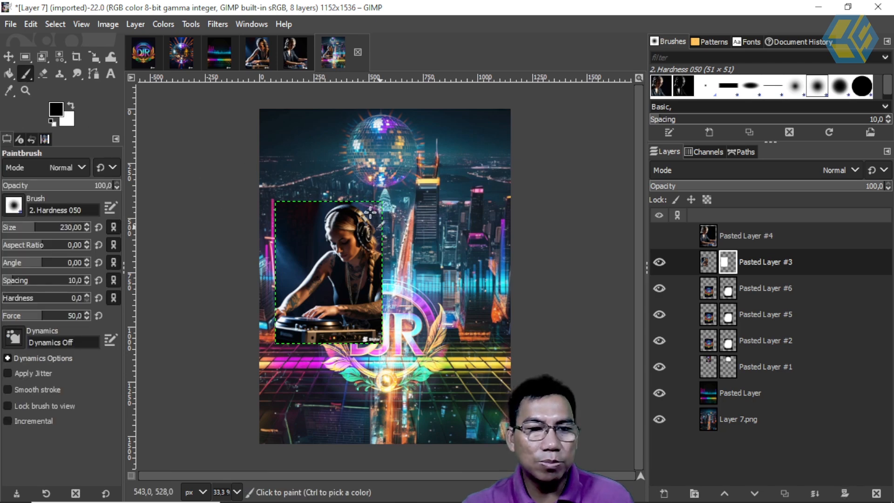
{"action": "mouse_move", "coordinate": [373, 195]}
{"action": "left_mouse_down"}
{"action": "mouse_move", "coordinate": [311, 202]}
{"action": "mouse_move", "coordinate": [274, 228]}
{"action": "mouse_move", "coordinate": [310, 211]}
{"action": "mouse_move", "coordinate": [308, 243]}
{"action": "mouse_move", "coordinate": [288, 254]}
{"action": "mouse_move", "coordinate": [277, 271]}
{"action": "mouse_move", "coordinate": [292, 264]}
{"action": "mouse_move", "coordinate": [266, 294]}
{"action": "mouse_move", "coordinate": [277, 332]}
{"action": "mouse_move", "coordinate": [268, 317]}
{"action": "mouse_move", "coordinate": [291, 349]}
{"action": "mouse_move", "coordinate": [392, 360]}
{"action": "mouse_move", "coordinate": [396, 231]}
{"action": "left_mouse_up"}
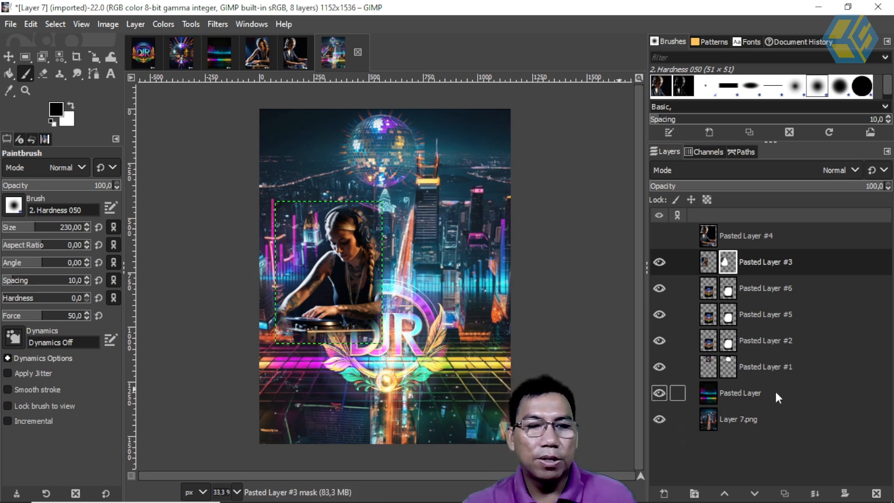
Step: Show the leather-jacket DJ layer, scale it down to about 474 × 632 pixels and place it right of centre beside the tattooed DJ
{"action": "left_click", "coordinate": [767, 238]}
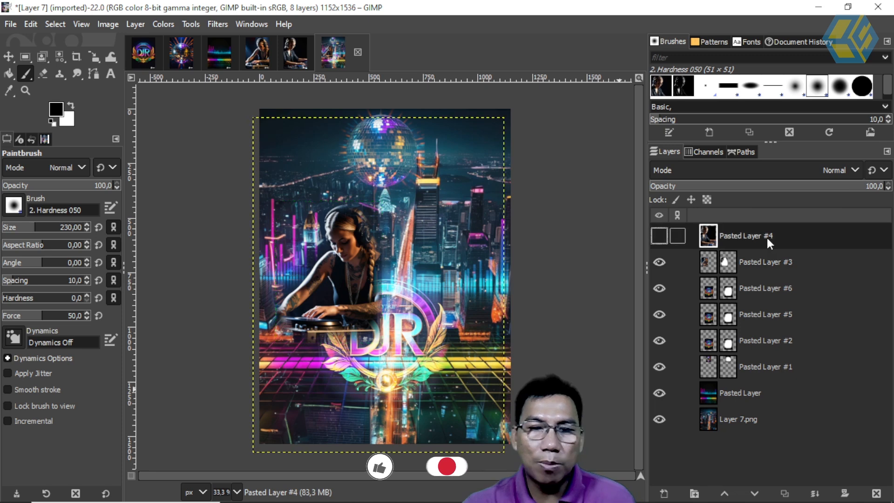
{"action": "left_click", "coordinate": [659, 236]}
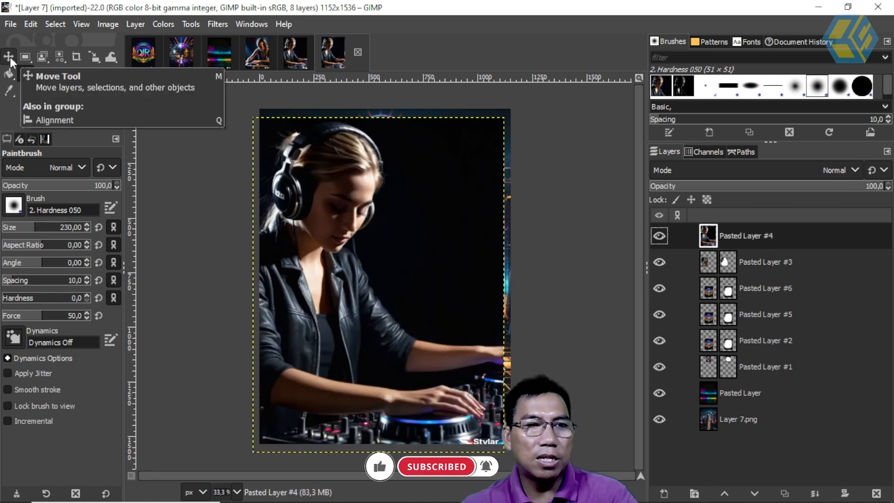
{"action": "key", "text": "shift+s"}
{"action": "left_click_drag", "start_coordinate": [255, 117], "coordinate": [395, 307]}
{"action": "left_click_drag", "start_coordinate": [458, 387], "coordinate": [442, 274]}
{"action": "mouse_move", "coordinate": [497, 351]}
{"action": "left_mouse_down"}
{"action": "mouse_move", "coordinate": [478, 322]}
{"action": "mouse_move", "coordinate": [484, 340]}
{"action": "left_mouse_up"}
{"action": "left_click_drag", "start_coordinate": [444, 271], "coordinate": [446, 281]}
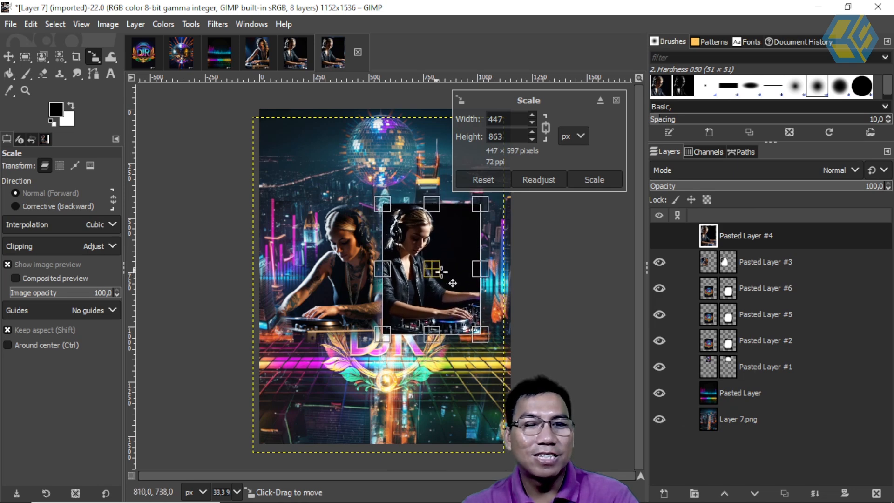
{"action": "left_click_drag", "start_coordinate": [490, 351], "coordinate": [506, 362]}
{"action": "left_click_drag", "start_coordinate": [443, 280], "coordinate": [467, 291]}
{"action": "left_click_drag", "start_coordinate": [507, 360], "coordinate": [495, 336]}
{"action": "left_click_drag", "start_coordinate": [450, 281], "coordinate": [442, 286]}
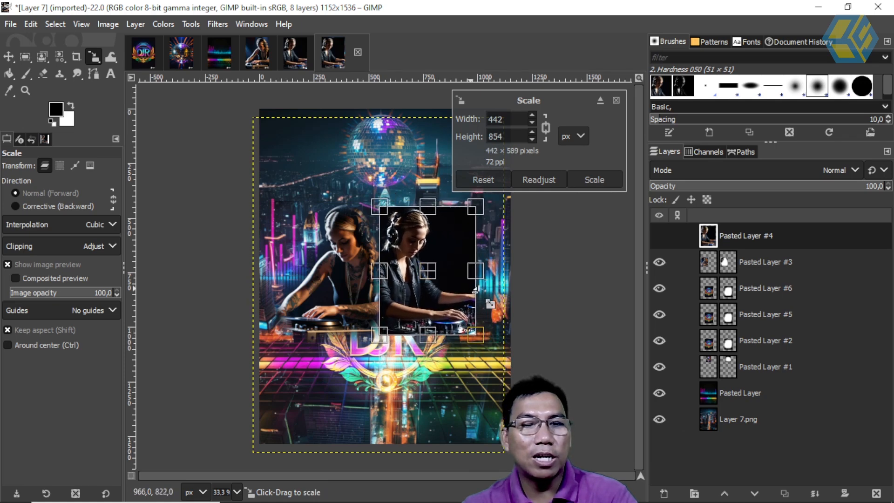
{"action": "left_click_drag", "start_coordinate": [476, 333], "coordinate": [480, 340]}
{"action": "left_click_drag", "start_coordinate": [443, 287], "coordinate": [442, 285]}
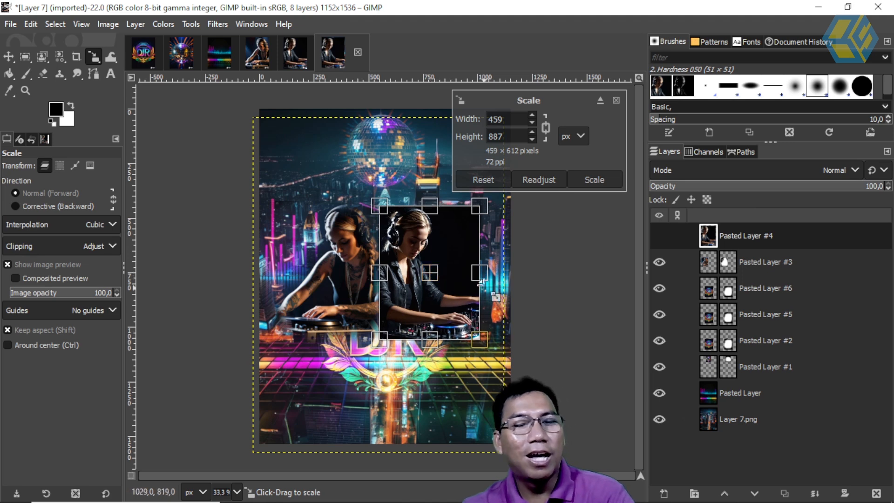
{"action": "left_click_drag", "start_coordinate": [484, 211], "coordinate": [488, 205]}
{"action": "left_click_drag", "start_coordinate": [437, 273], "coordinate": [440, 275]}
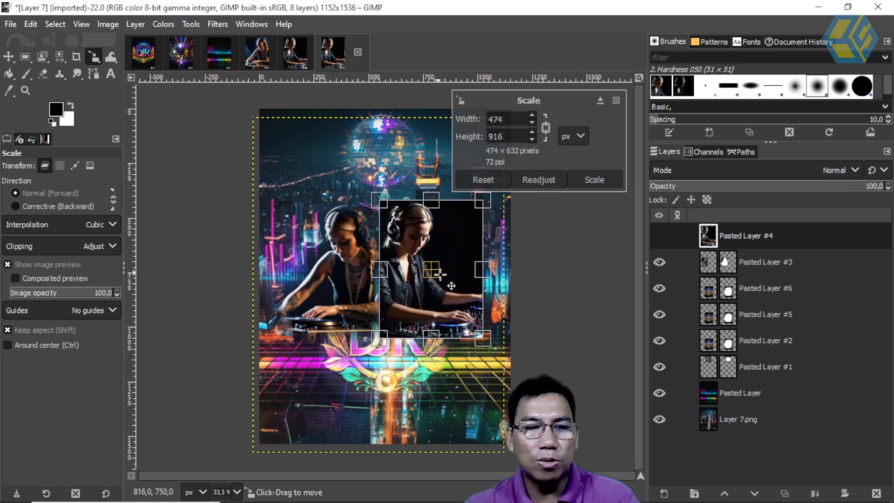
{"action": "key", "text": "Return"}
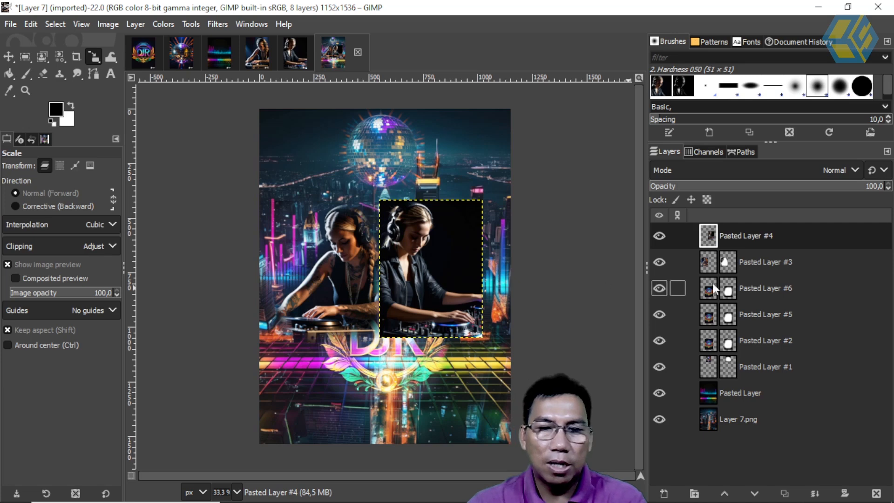
Step: Add a White (full opacity) layer mask to the leather-jacket DJ layer and paint black around her to blend the dark background into the city
{"action": "left_click", "coordinate": [844, 491]}
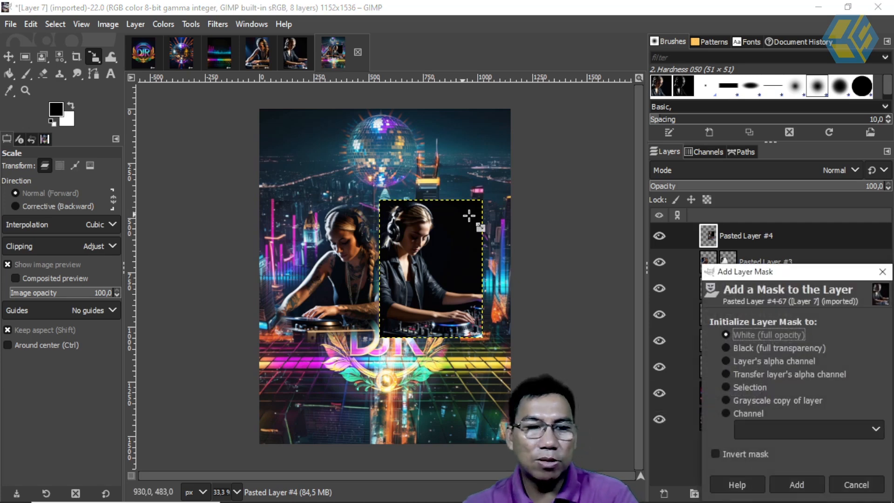
{"action": "left_click", "coordinate": [804, 484]}
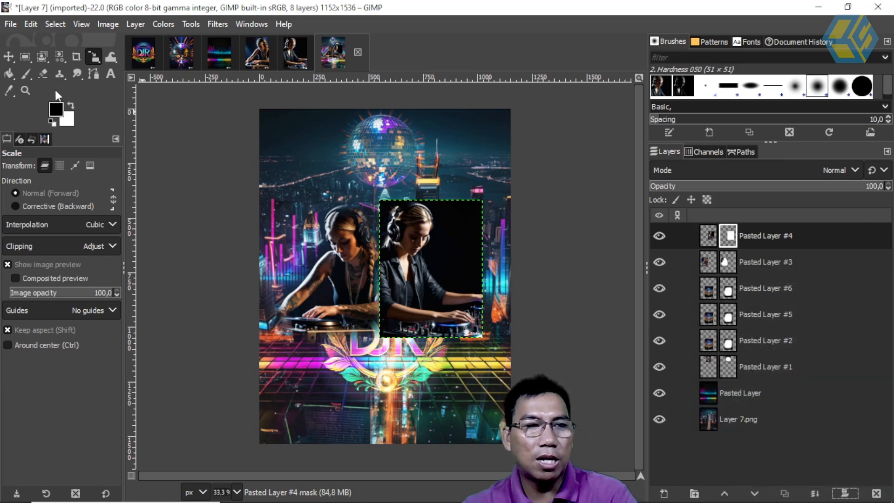
{"action": "left_click", "coordinate": [30, 72]}
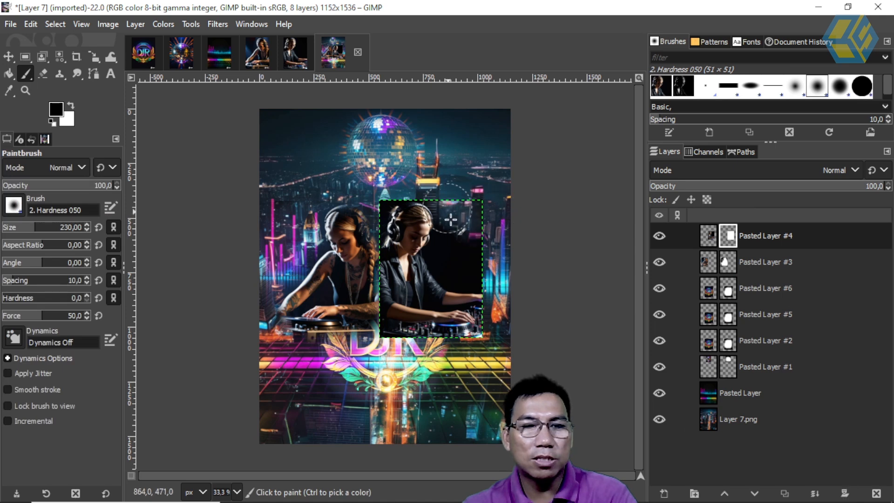
{"action": "mouse_move", "coordinate": [448, 245]}
{"action": "left_mouse_down"}
{"action": "mouse_move", "coordinate": [447, 275]}
{"action": "mouse_move", "coordinate": [477, 260]}
{"action": "mouse_move", "coordinate": [484, 219]}
{"action": "mouse_move", "coordinate": [432, 193]}
{"action": "mouse_move", "coordinate": [400, 203]}
{"action": "mouse_move", "coordinate": [378, 244]}
{"action": "mouse_move", "coordinate": [372, 286]}
{"action": "left_mouse_up"}
{"action": "mouse_move", "coordinate": [456, 303]}
{"action": "left_mouse_down"}
{"action": "mouse_move", "coordinate": [489, 316]}
{"action": "mouse_move", "coordinate": [494, 335]}
{"action": "mouse_move", "coordinate": [442, 345]}
{"action": "mouse_move", "coordinate": [469, 344]}
{"action": "mouse_move", "coordinate": [482, 331]}
{"action": "mouse_move", "coordinate": [407, 344]}
{"action": "mouse_move", "coordinate": [390, 333]}
{"action": "mouse_move", "coordinate": [440, 324]}
{"action": "left_mouse_up"}
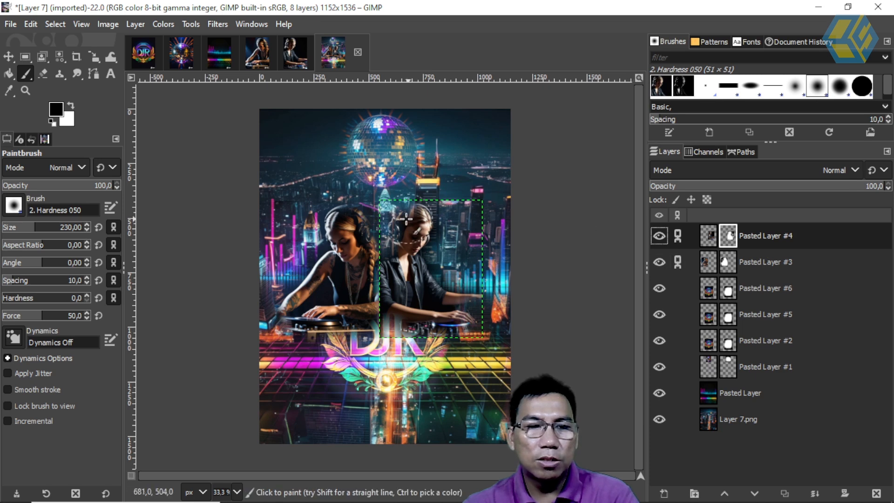
{"action": "left_click", "coordinate": [756, 262]}
{"action": "left_click", "coordinate": [766, 236]}
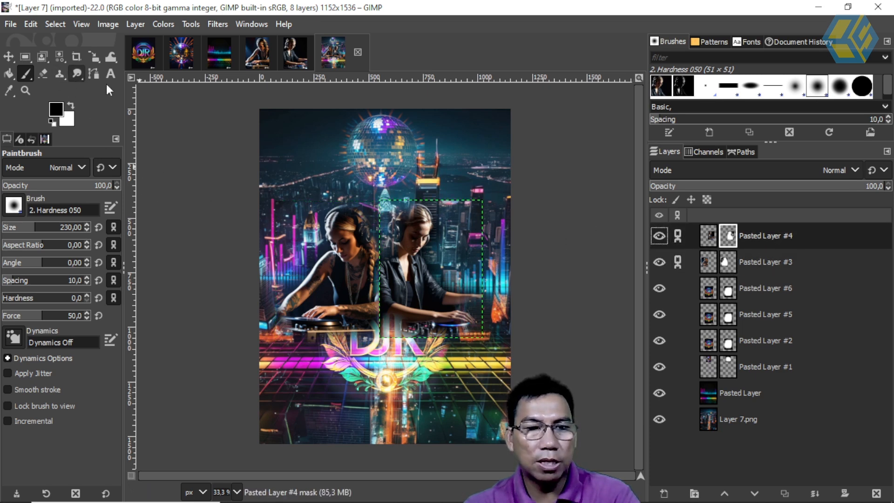
{"action": "left_click", "coordinate": [763, 261]}
{"action": "key", "text": "shift+s"}
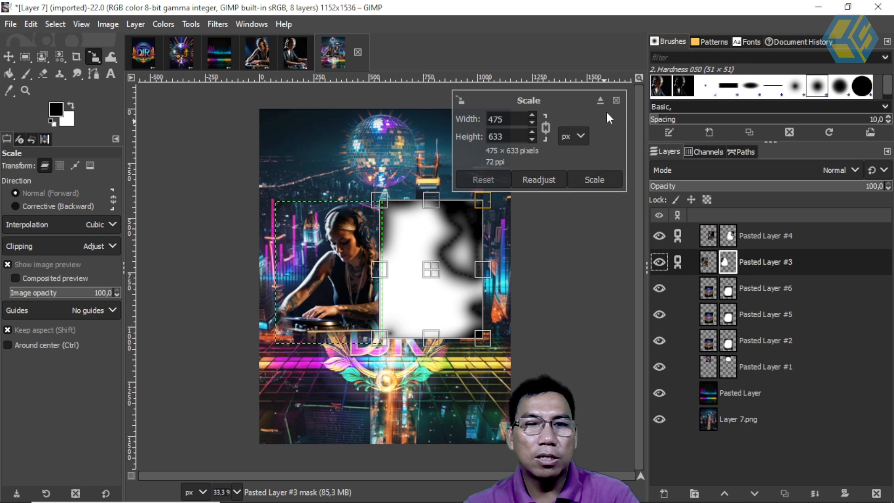
{"action": "left_click", "coordinate": [620, 100]}
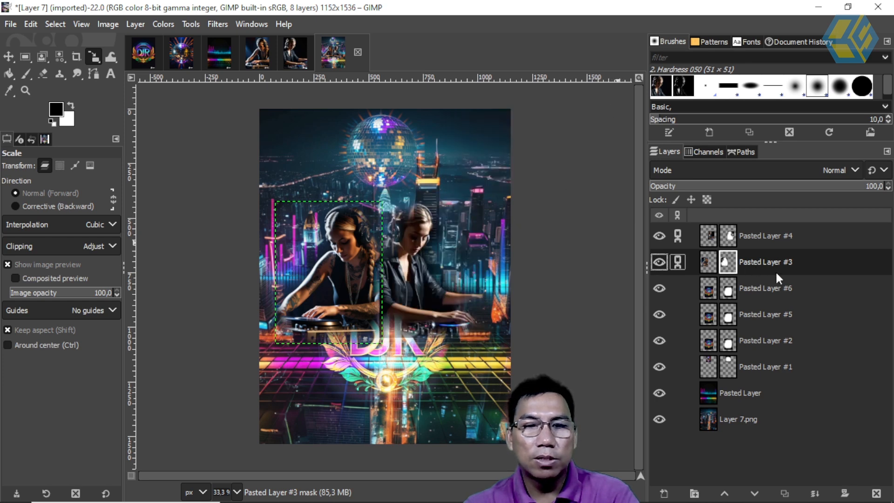
{"action": "left_click", "coordinate": [773, 285]}
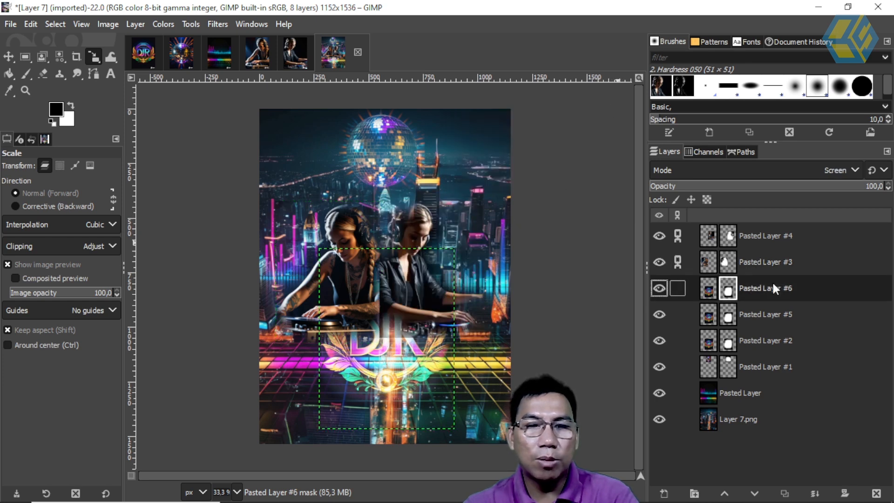
{"action": "left_click", "coordinate": [749, 236]}
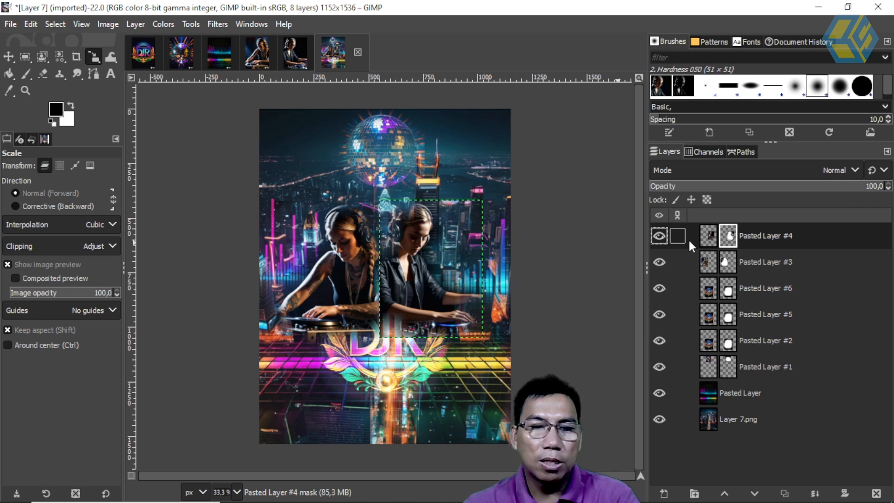
{"action": "left_click", "coordinate": [448, 305]}
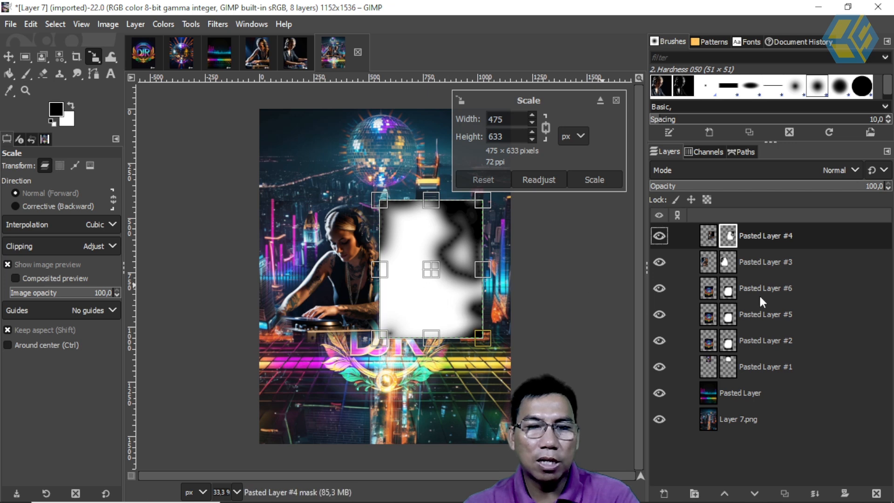
{"action": "left_click", "coordinate": [615, 100]}
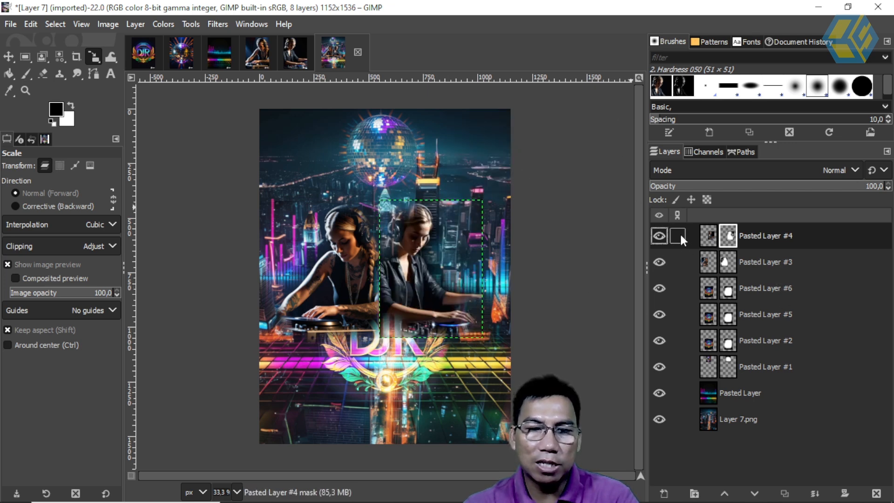
{"action": "left_click", "coordinate": [491, 252]}
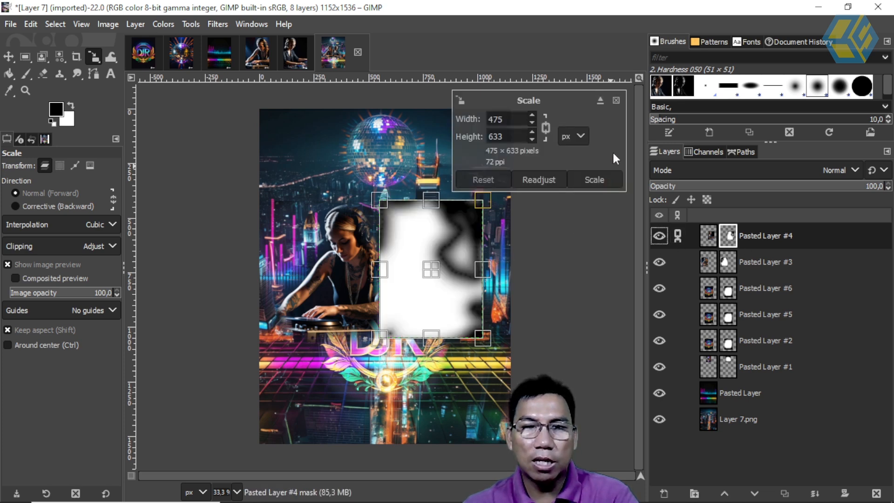
{"action": "left_click", "coordinate": [617, 100]}
Step: Scale the leather-jacket DJ's image rather than its mask up to about 554 × 738 pixels
{"action": "left_click", "coordinate": [710, 237]}
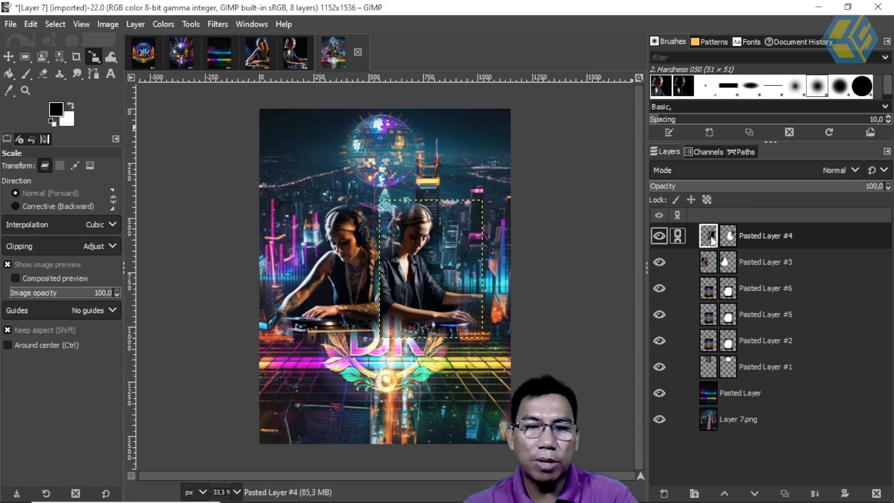
{"action": "left_click", "coordinate": [511, 281]}
{"action": "left_click_drag", "start_coordinate": [495, 355], "coordinate": [516, 368]}
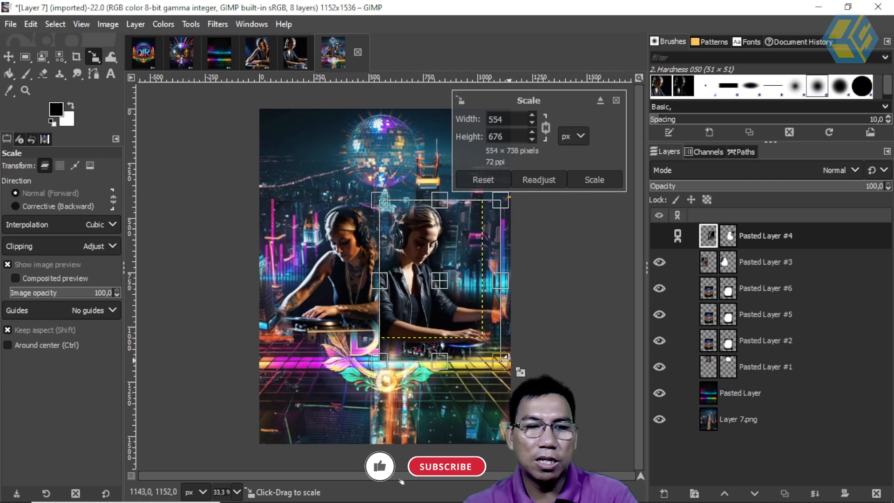
{"action": "left_click", "coordinate": [757, 254]}
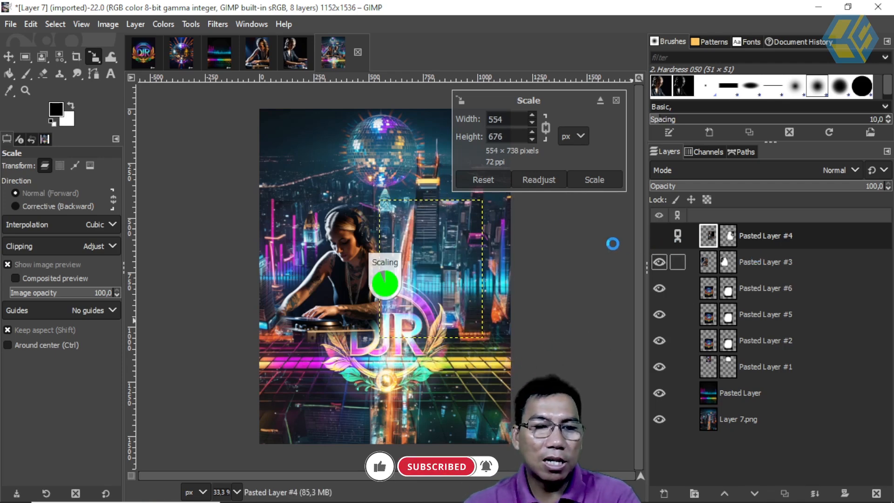
Step: Scale the tattooed DJ's image up to about 592 × 789 pixels and shift it slightly up and to the left on the poster
{"action": "left_click", "coordinate": [769, 261]}
{"action": "left_click", "coordinate": [677, 262]}
{"action": "left_click", "coordinate": [524, 265]}
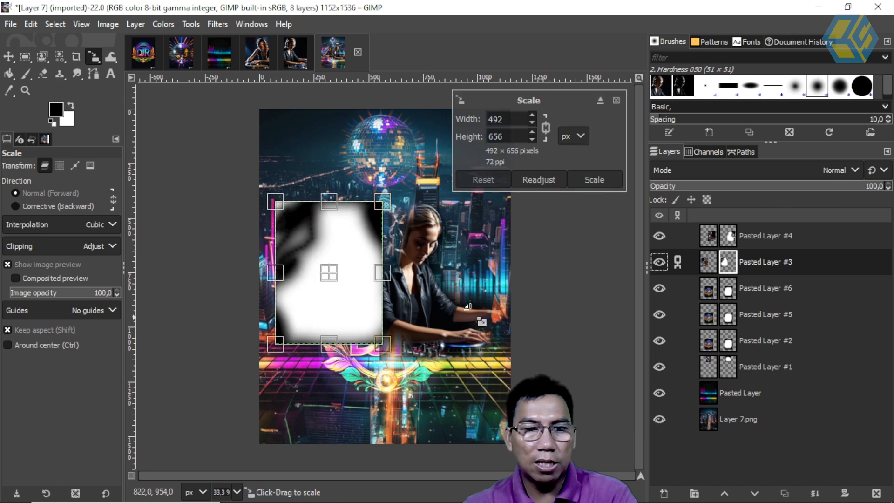
{"action": "left_click", "coordinate": [615, 100]}
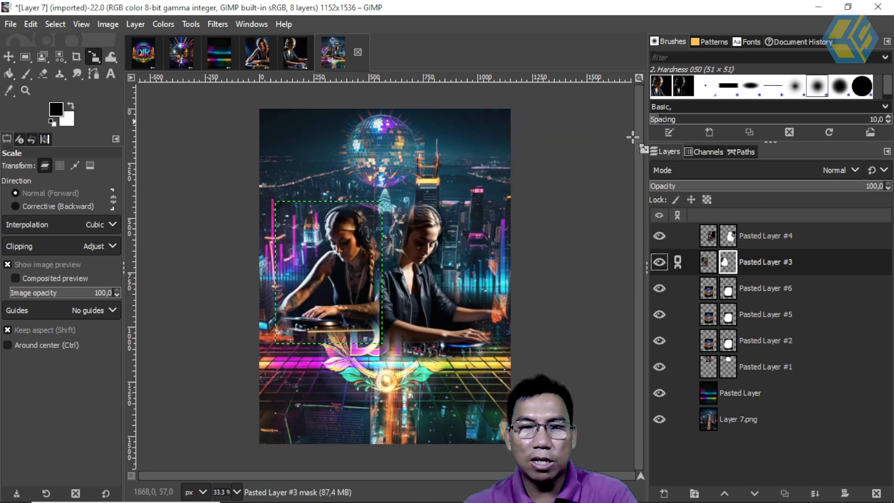
{"action": "left_click", "coordinate": [706, 262]}
{"action": "left_click", "coordinate": [534, 285]}
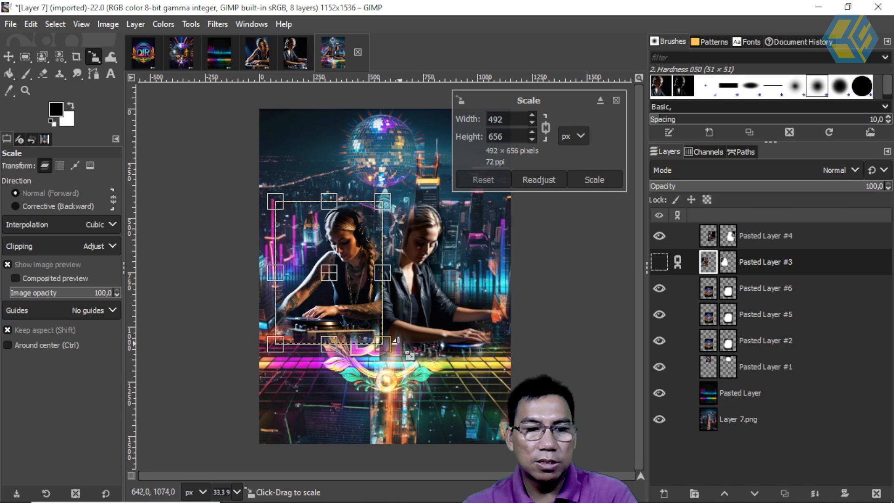
{"action": "left_click_drag", "start_coordinate": [391, 355], "coordinate": [411, 376]}
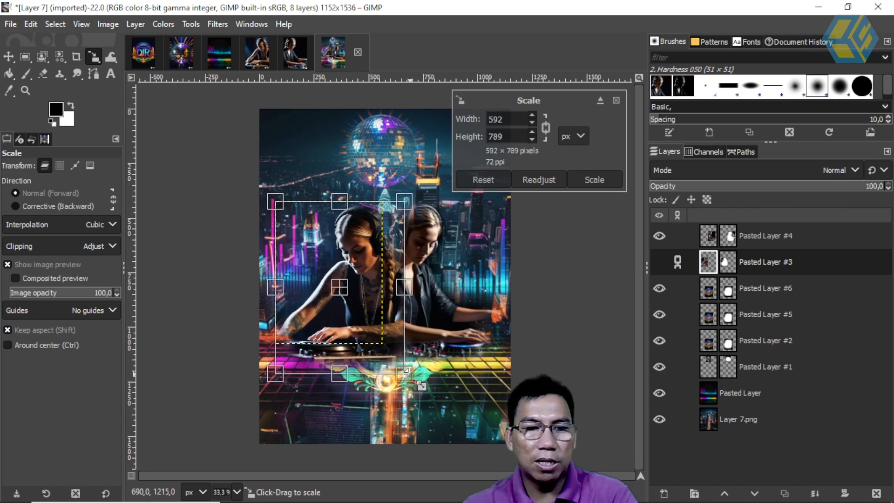
{"action": "left_click_drag", "start_coordinate": [355, 301], "coordinate": [345, 293]}
{"action": "key", "text": "Return"}
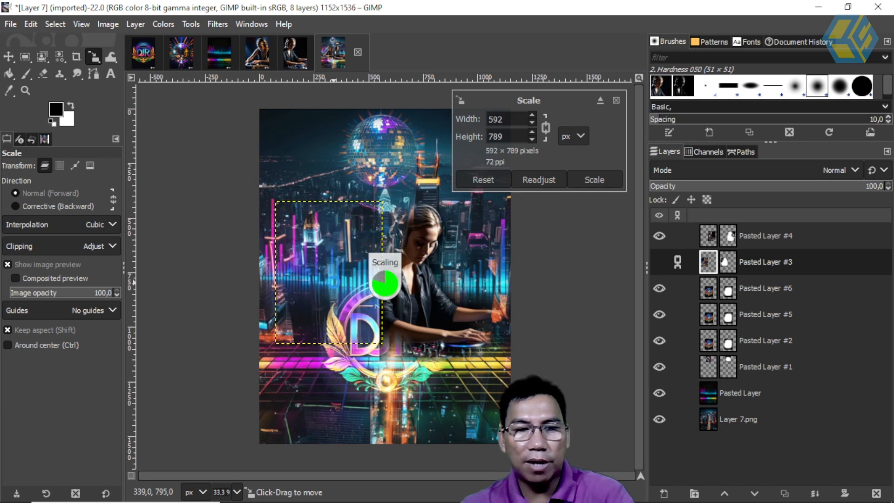
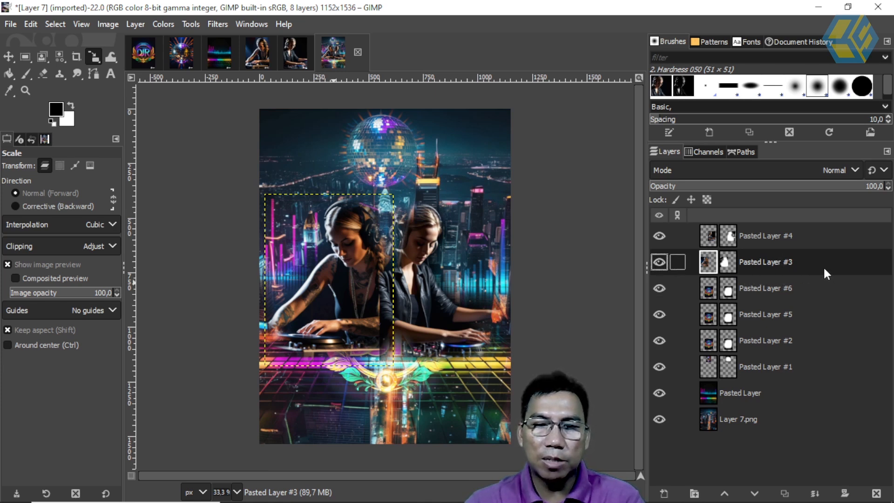
Step: Reorder the layers so both DJ layers sit below the DJR logo and disco ball layers, directly above the neon equalizer layer
{"action": "left_click_drag", "start_coordinate": [791, 263], "coordinate": [791, 375]}
{"action": "left_click_drag", "start_coordinate": [798, 236], "coordinate": [801, 382]}
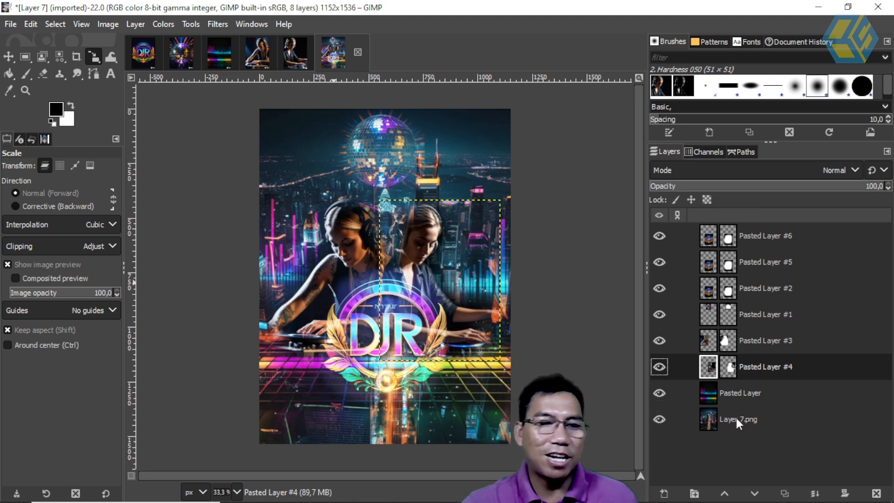
{"action": "left_click", "coordinate": [826, 237]}
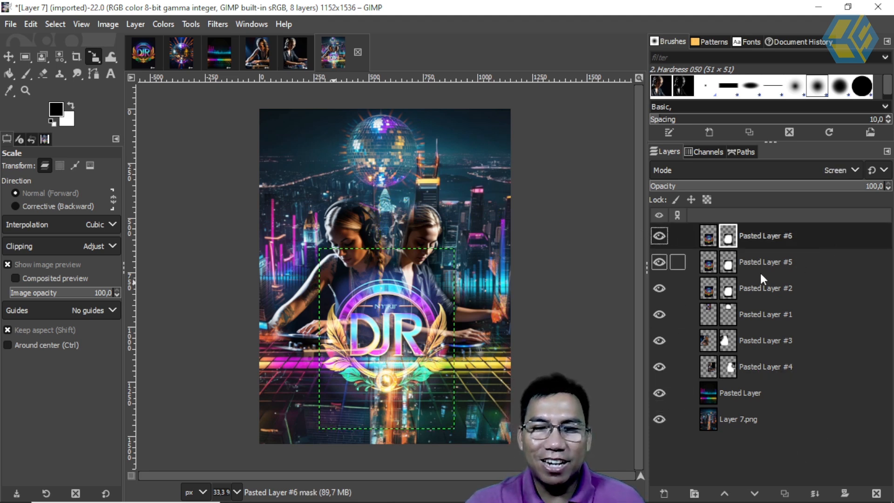
Step: Scale the disco ball layer up to about 627 × 834 pixels at the poster's top centre and move it below both DJ layers
{"action": "left_click", "coordinate": [757, 315]}
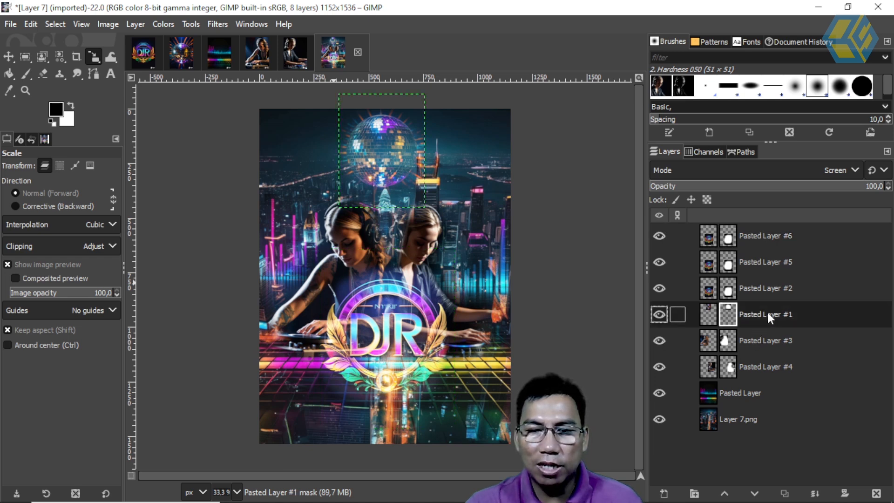
{"action": "left_click", "coordinate": [681, 314]}
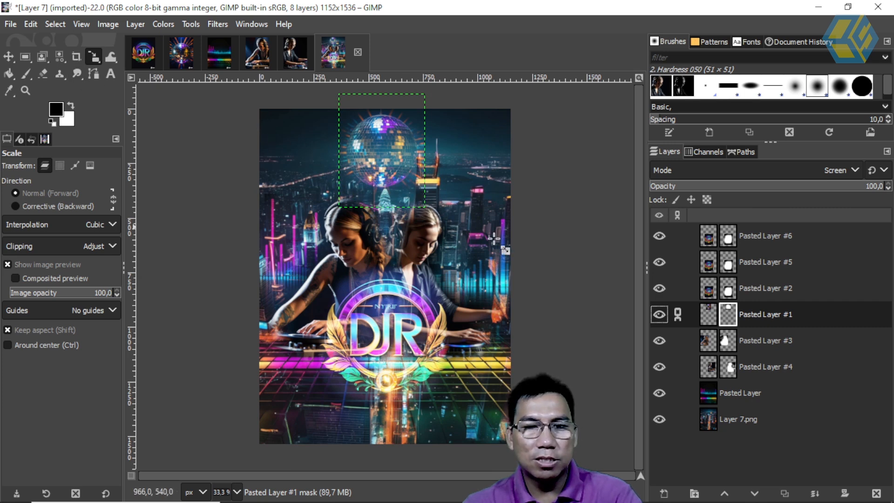
{"action": "left_click", "coordinate": [705, 312]}
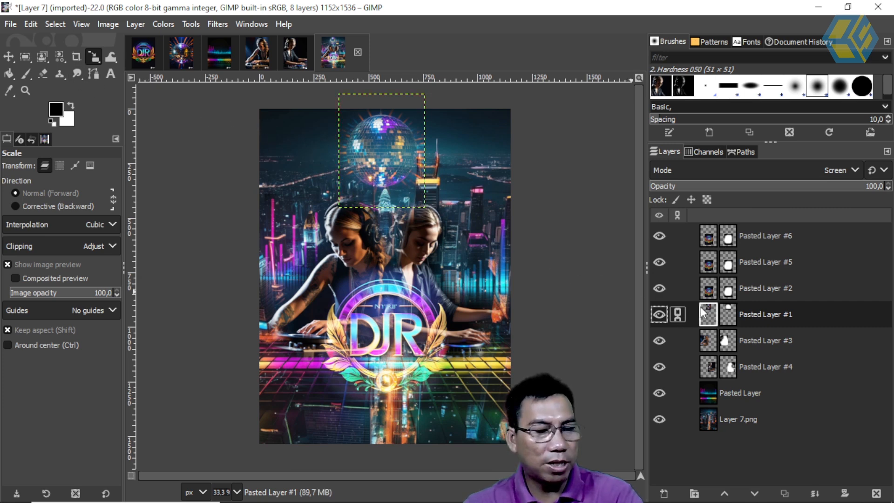
{"action": "left_click", "coordinate": [423, 208]}
{"action": "left_click_drag", "start_coordinate": [425, 207], "coordinate": [461, 276]}
{"action": "left_click_drag", "start_coordinate": [390, 196], "coordinate": [395, 194]}
{"action": "left_click", "coordinate": [594, 180]}
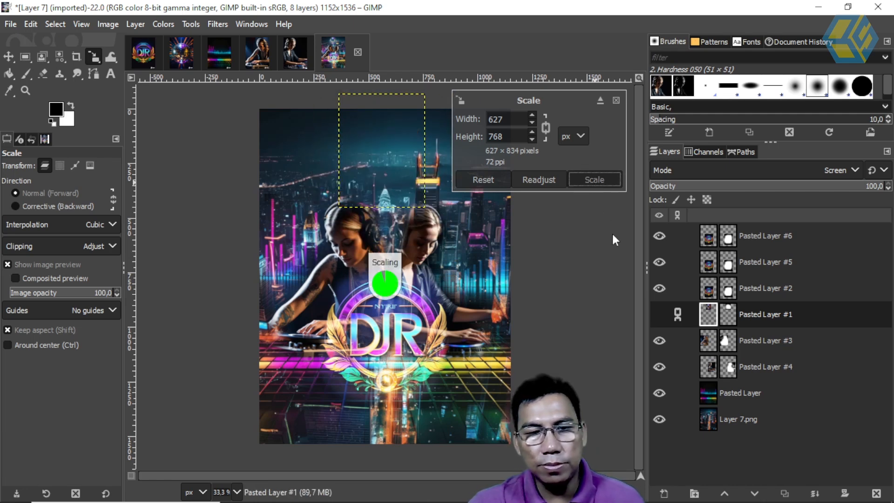
{"action": "left_click_drag", "start_coordinate": [767, 309], "coordinate": [762, 374]}
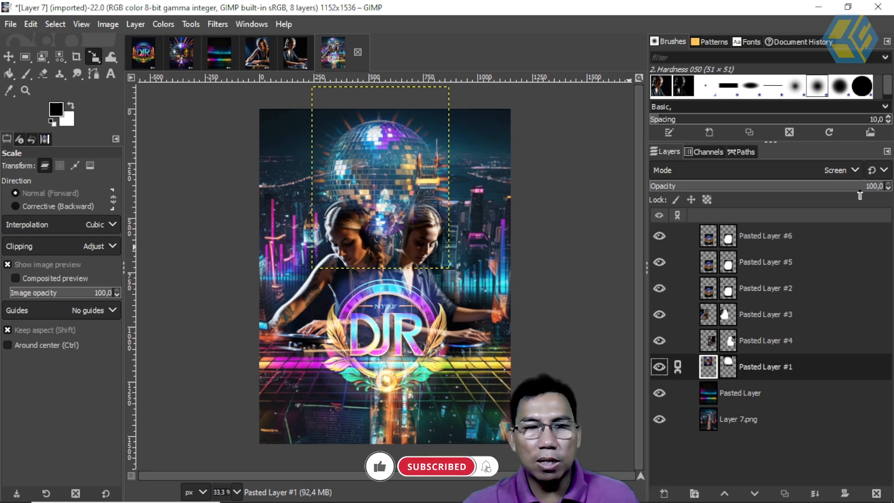
Step: Lower the opacity of the disco ball layer to about 36%
{"action": "left_click_drag", "start_coordinate": [874, 186], "coordinate": [856, 187]}
{"action": "left_click", "coordinate": [880, 171]}
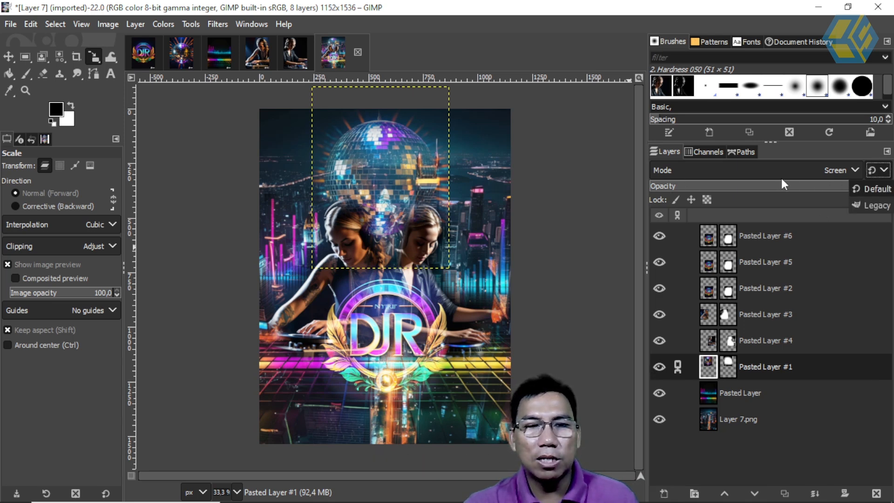
{"action": "left_click", "coordinate": [802, 182]}
{"action": "left_click_drag", "start_coordinate": [814, 186], "coordinate": [737, 185]}
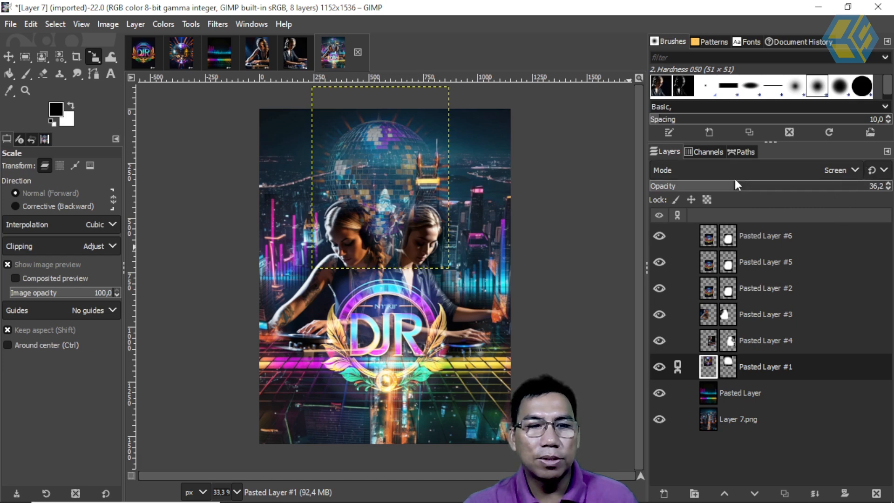
Step: Paint white with a soft brush on the leather-jacket DJ's layer mask to reveal the headphones and back of her head
{"action": "left_click", "coordinate": [734, 346]}
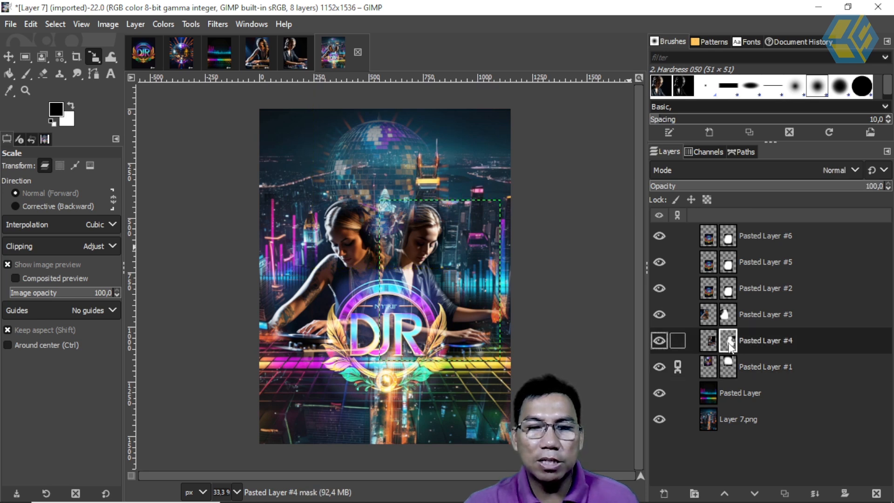
{"action": "left_click", "coordinate": [678, 368]}
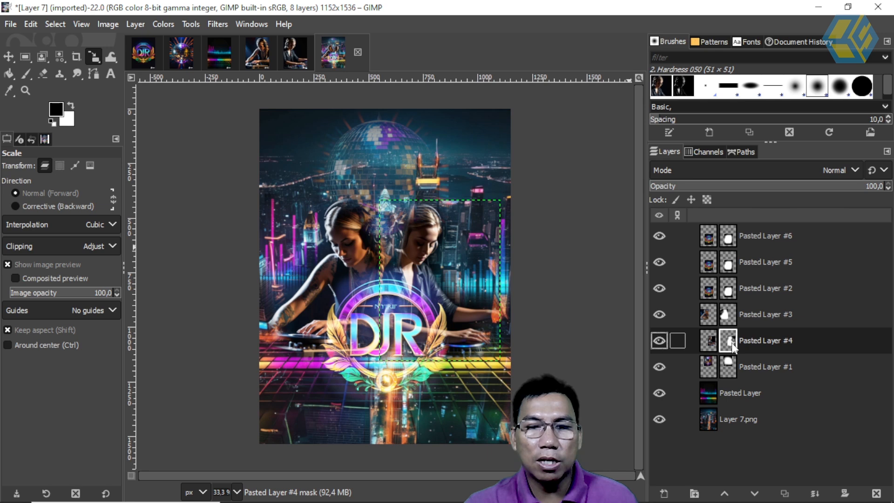
{"action": "left_click", "coordinate": [26, 73]}
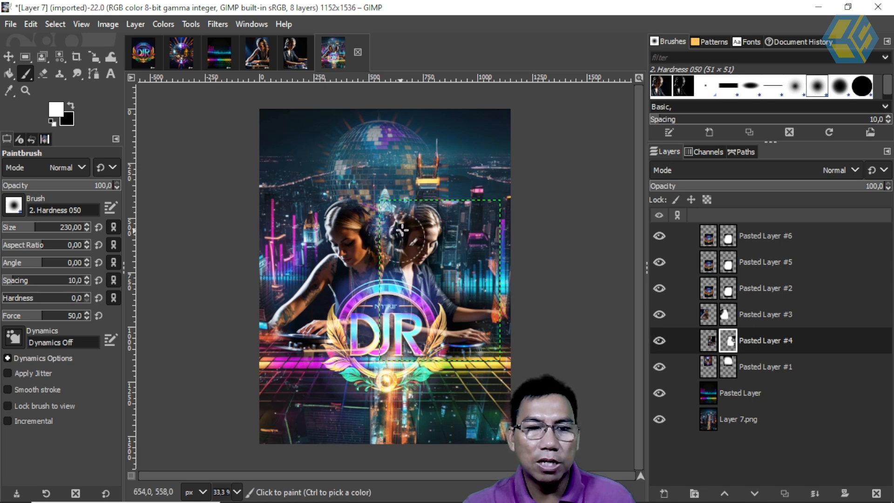
{"action": "mouse_move", "coordinate": [410, 213]}
{"action": "left_mouse_down"}
{"action": "mouse_move", "coordinate": [404, 237]}
{"action": "mouse_move", "coordinate": [407, 253]}
{"action": "mouse_move", "coordinate": [393, 253]}
{"action": "mouse_move", "coordinate": [387, 268]}
{"action": "mouse_move", "coordinate": [423, 209]}
{"action": "mouse_move", "coordinate": [427, 220]}
{"action": "mouse_move", "coordinate": [398, 247]}
{"action": "mouse_move", "coordinate": [373, 247]}
{"action": "left_mouse_up"}
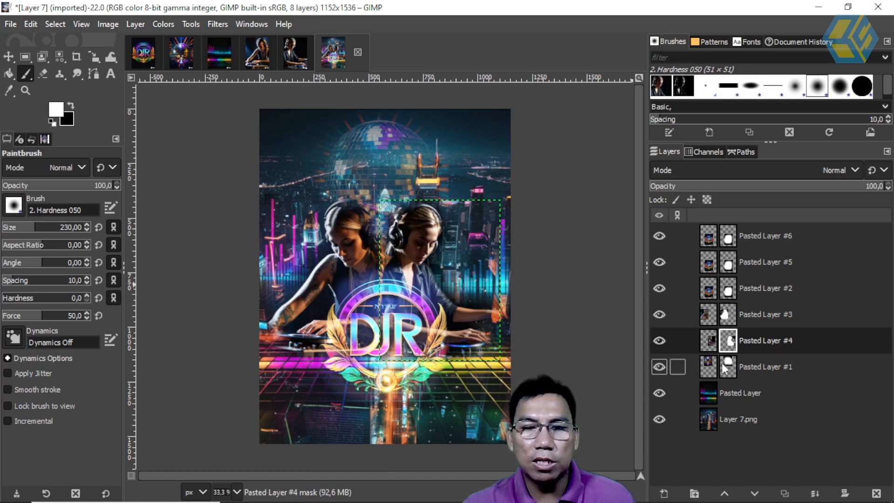
Step: Paint white on the tattooed DJ's layer mask to bring back her headphones and braid
{"action": "left_click", "coordinate": [723, 317]}
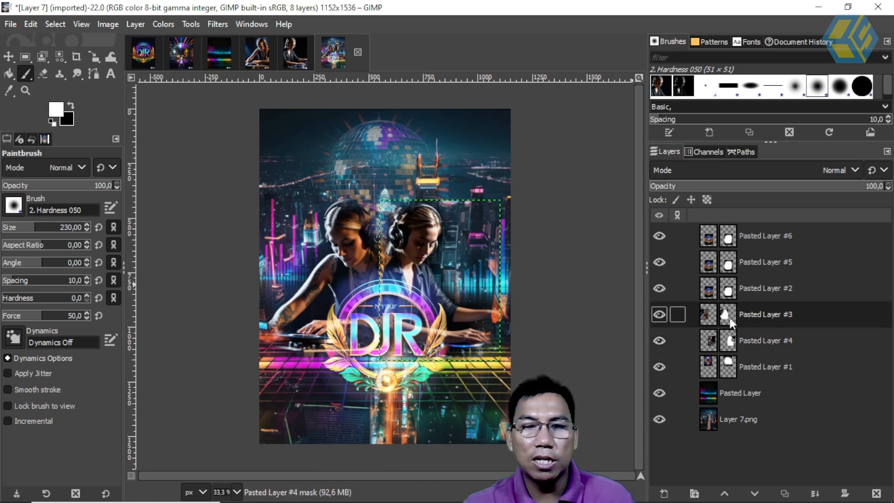
{"action": "left_click", "coordinate": [8, 56]}
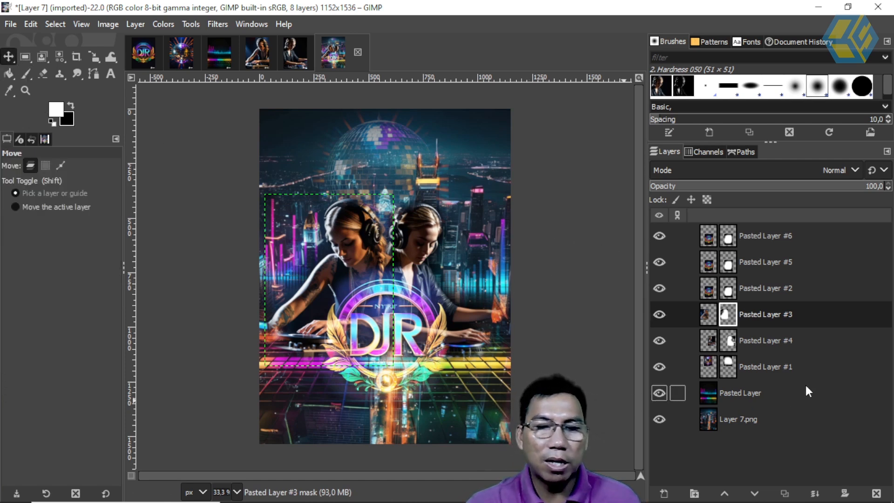
Step: Add the text "DJ RIXANA" near the poster's lower edge, on a layer directly above the neon equalizer layer
{"action": "left_click", "coordinate": [778, 393]}
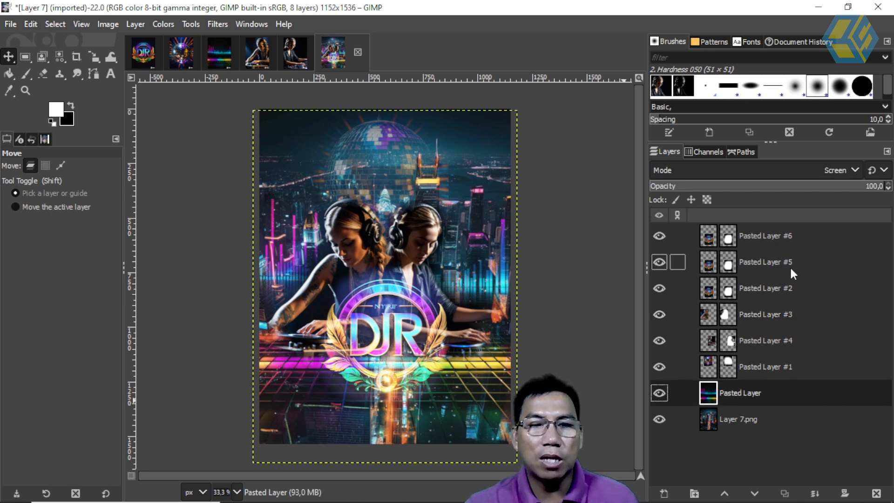
{"action": "left_click", "coordinate": [110, 74]}
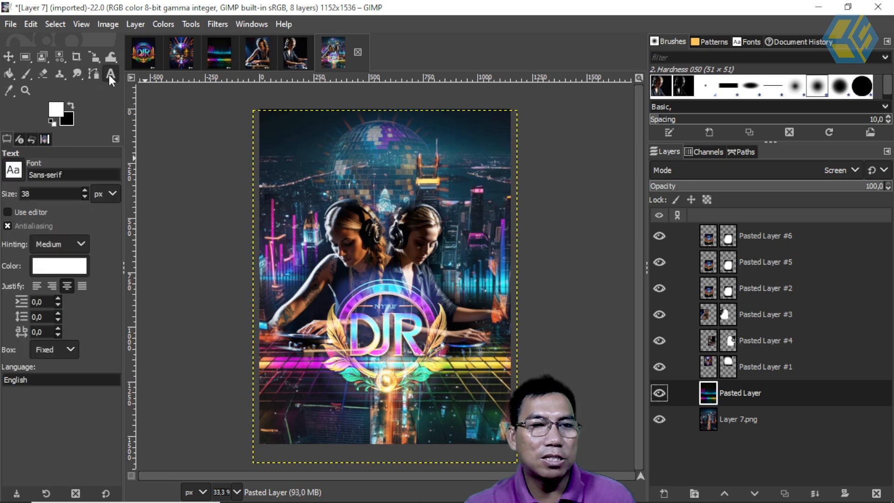
{"action": "left_click", "coordinate": [331, 399]}
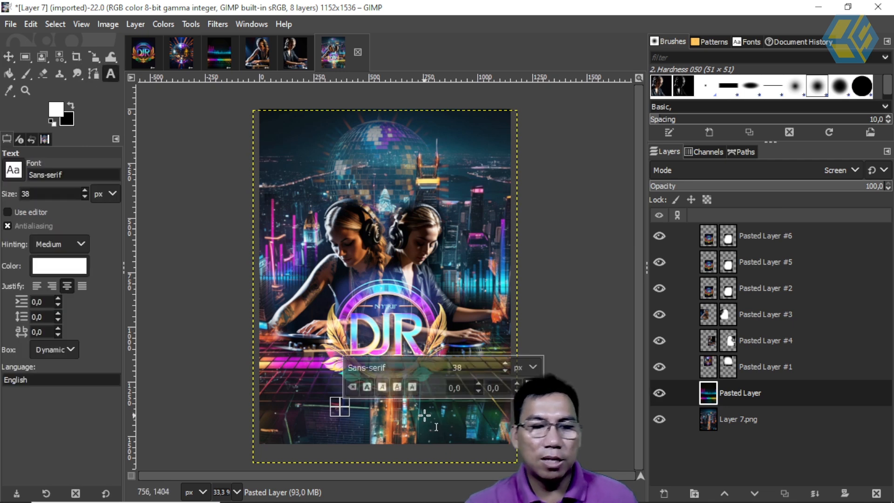
{"action": "type", "text": "DJ"}
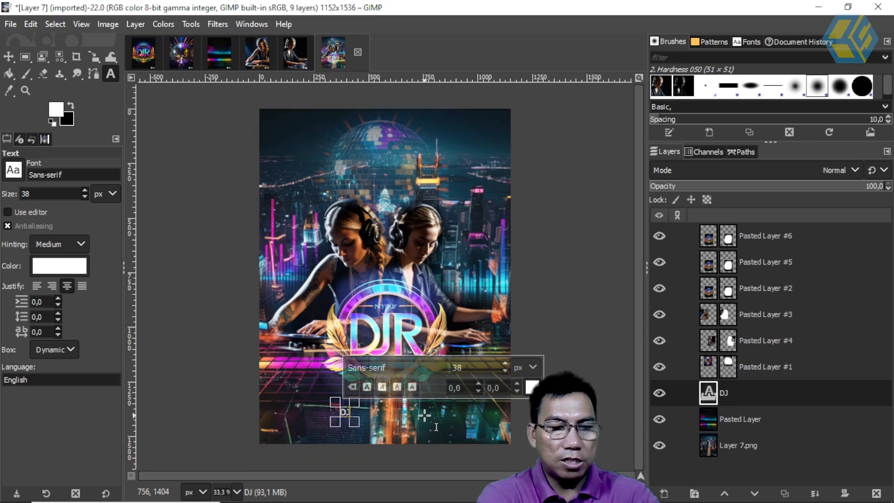
{"action": "type", "text": " RI"}
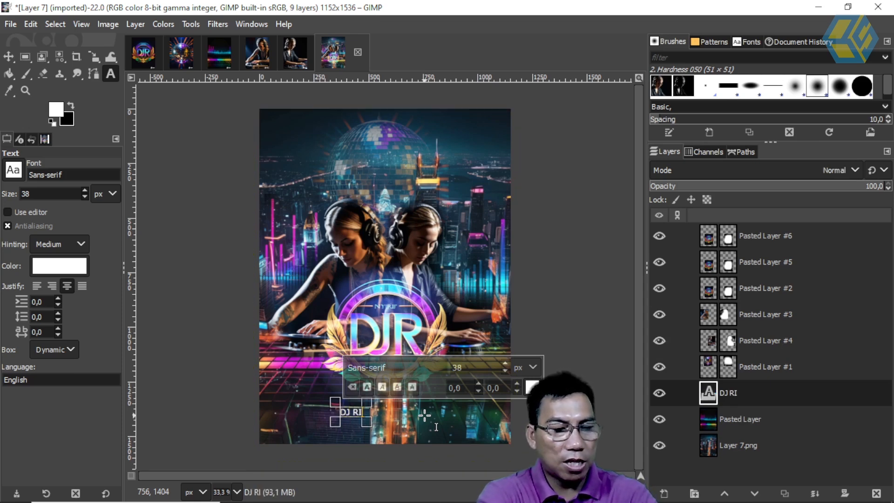
{"action": "type", "text": "XANA"}
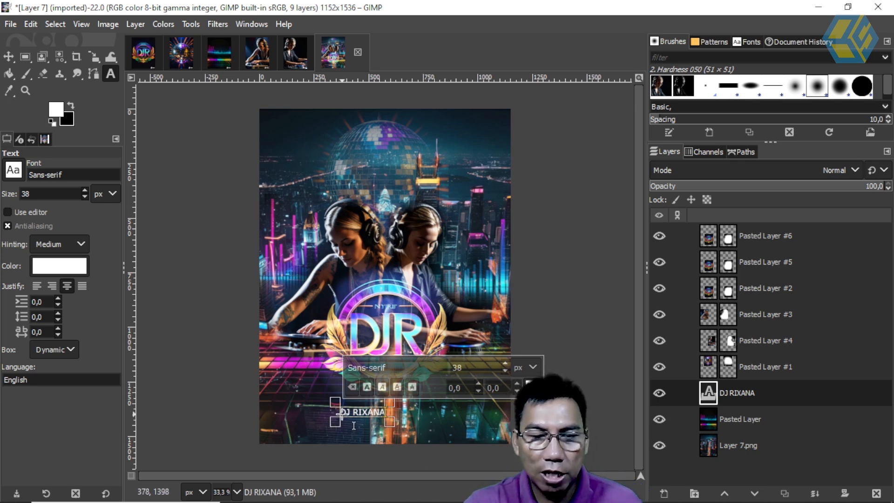
Step: Enlarge the DJ RIXANA text to 106 px and centre it directly beneath the DJR logo
{"action": "left_click", "coordinate": [505, 364]}
{"action": "left_click", "coordinate": [505, 362]}
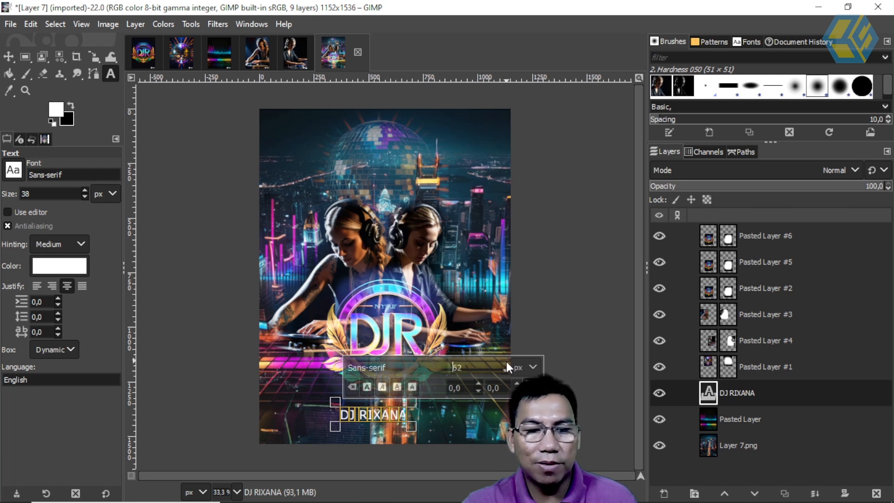
{"action": "left_click", "coordinate": [507, 361]}
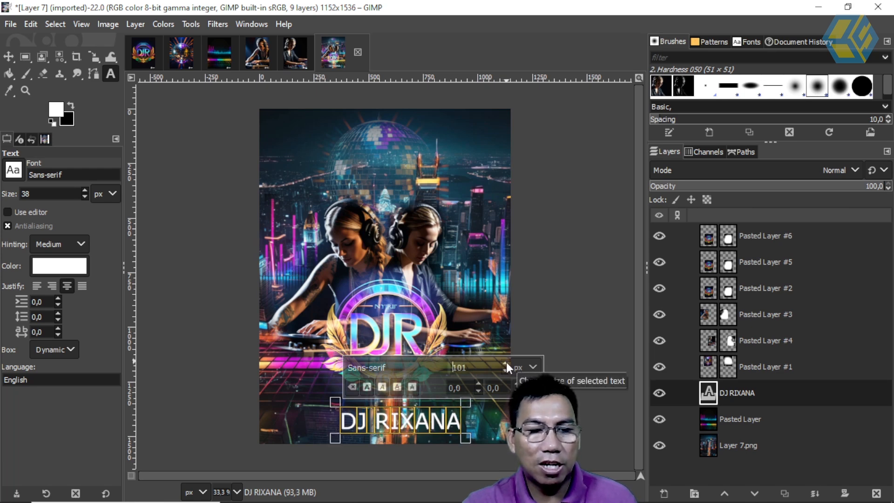
{"action": "left_click", "coordinate": [506, 362]}
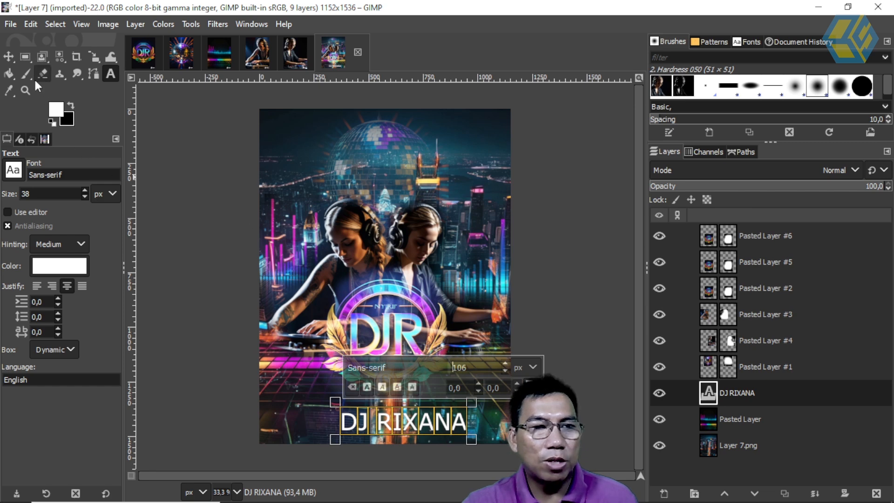
{"action": "left_click", "coordinate": [14, 57]}
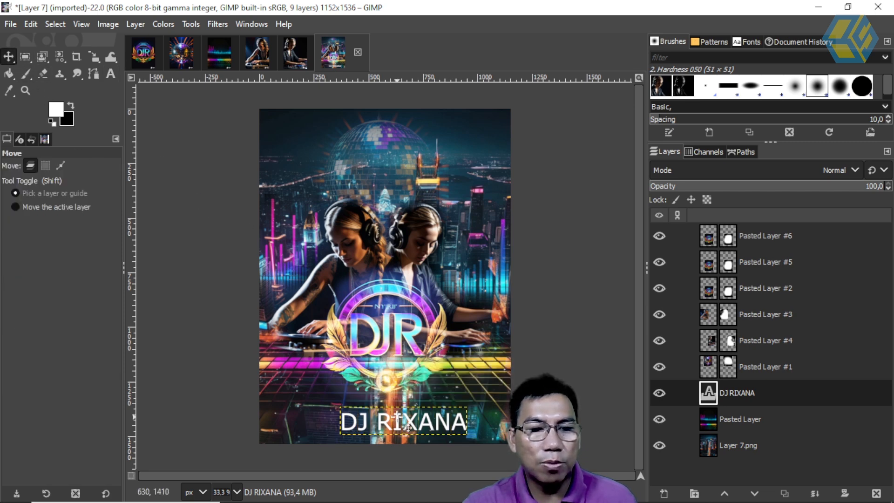
{"action": "left_click_drag", "start_coordinate": [396, 418], "coordinate": [376, 396]}
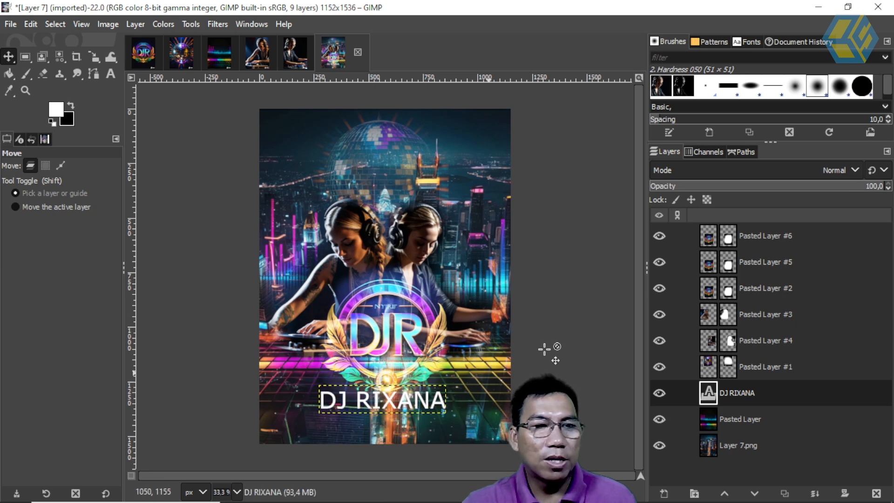
Step: Recolour the DJ RIXANA text with the purple d03eee sampled from the DJR logo's ring
{"action": "double_click", "coordinate": [708, 393]}
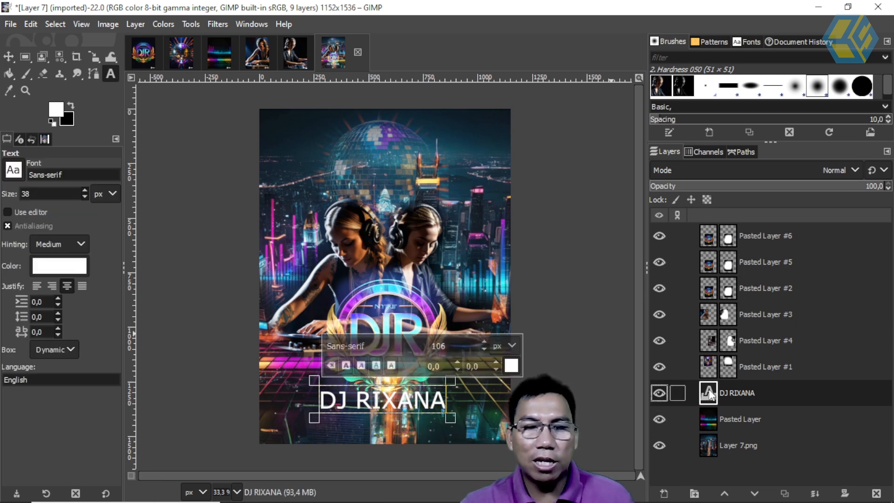
{"action": "left_click", "coordinate": [70, 265]}
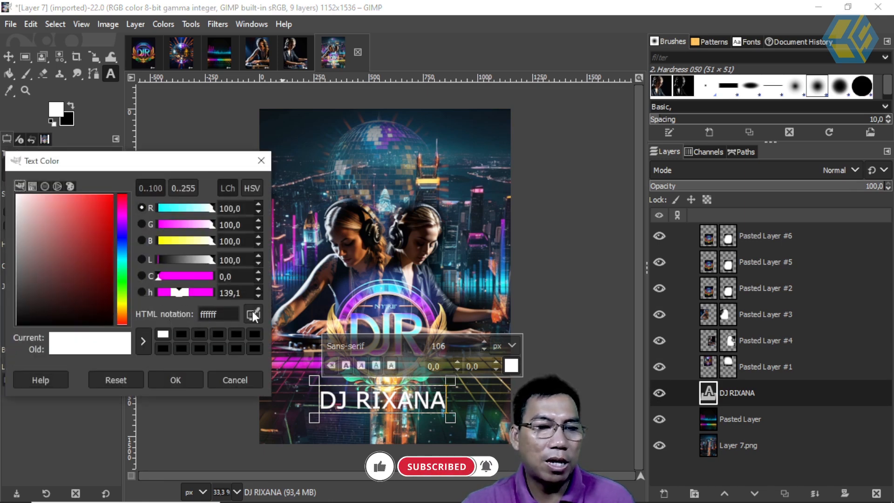
{"action": "left_click", "coordinate": [253, 313]}
{"action": "left_click", "coordinate": [352, 305]}
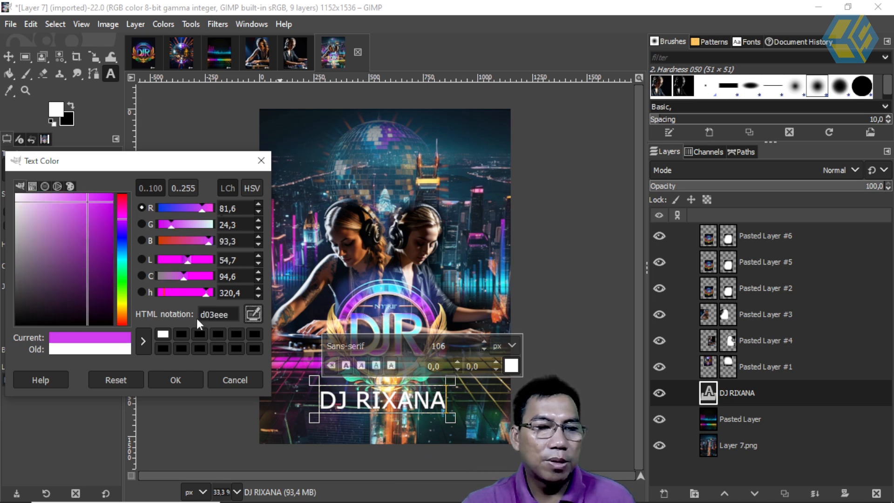
{"action": "left_click", "coordinate": [175, 379]}
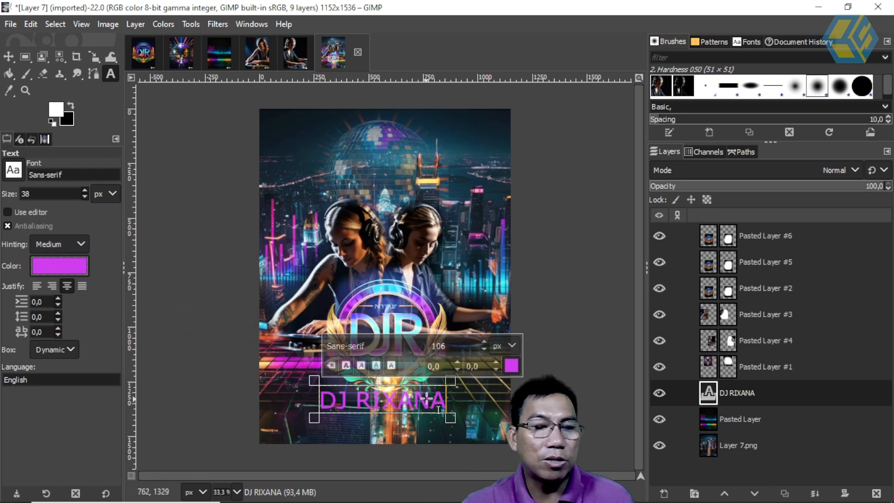
Step: Lighten the colour of all the DJ RIXANA letters to pale purple e7aaf4
{"action": "left_click", "coordinate": [511, 365]}
{"action": "left_click_drag", "start_coordinate": [394, 322], "coordinate": [411, 301]}
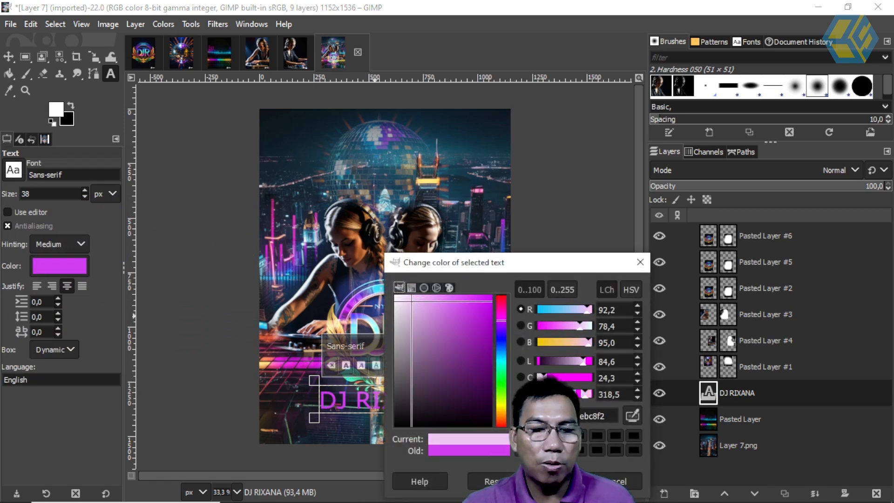
{"action": "left_click", "coordinate": [554, 481]}
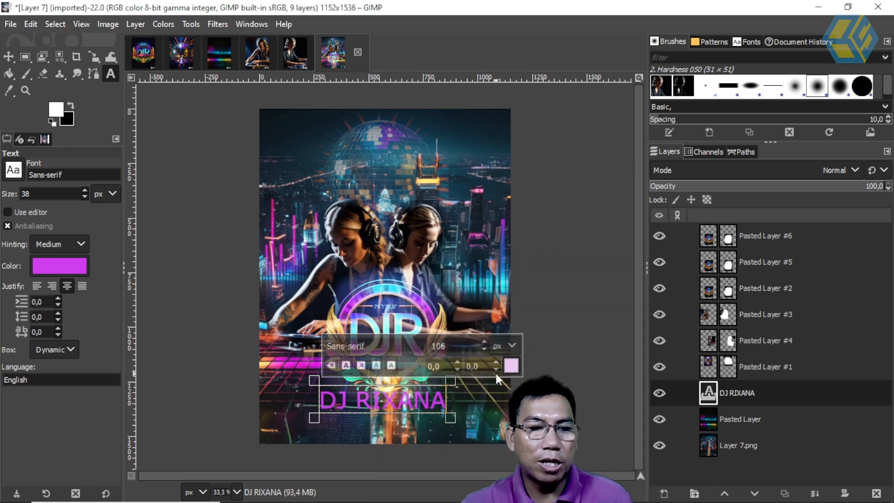
{"action": "left_click_drag", "start_coordinate": [446, 399], "coordinate": [338, 397]}
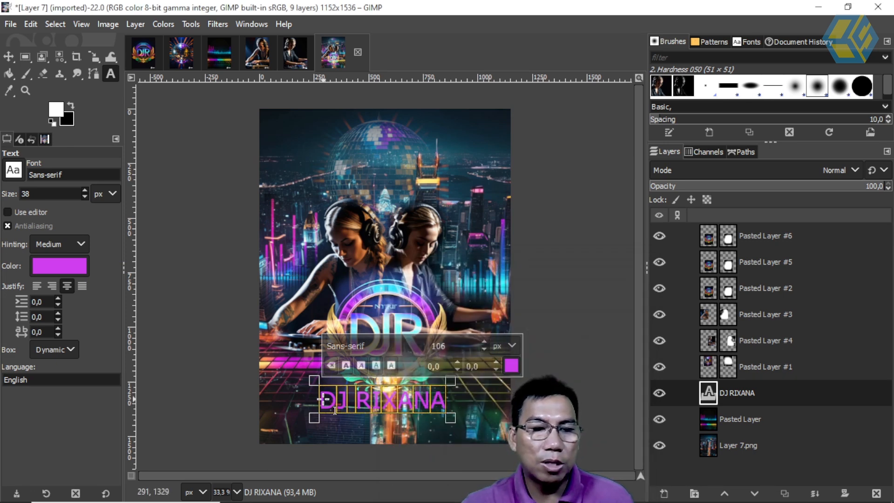
{"action": "left_click", "coordinate": [511, 366]}
{"action": "left_click_drag", "start_coordinate": [423, 305], "coordinate": [422, 300]}
{"action": "left_click", "coordinate": [552, 481]}
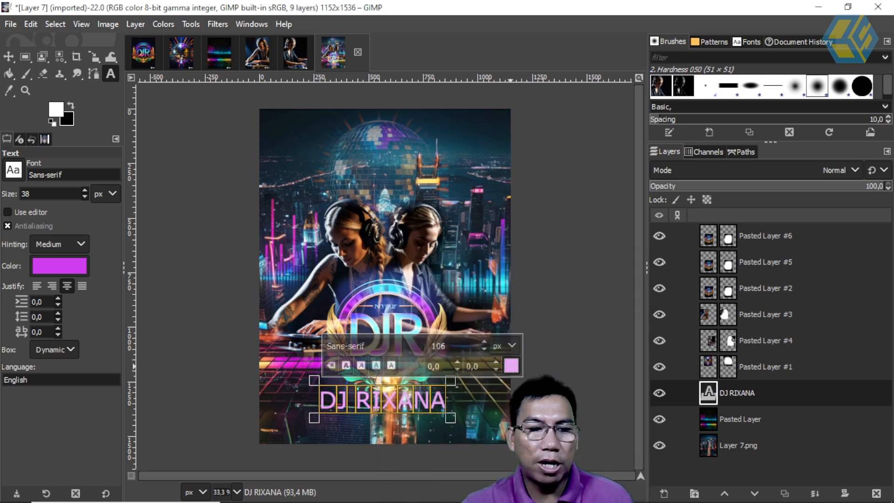
Step: Set the selected DJ RIXANA letters to white (ffffff) and finish editing the text
{"action": "left_click", "coordinate": [510, 365]}
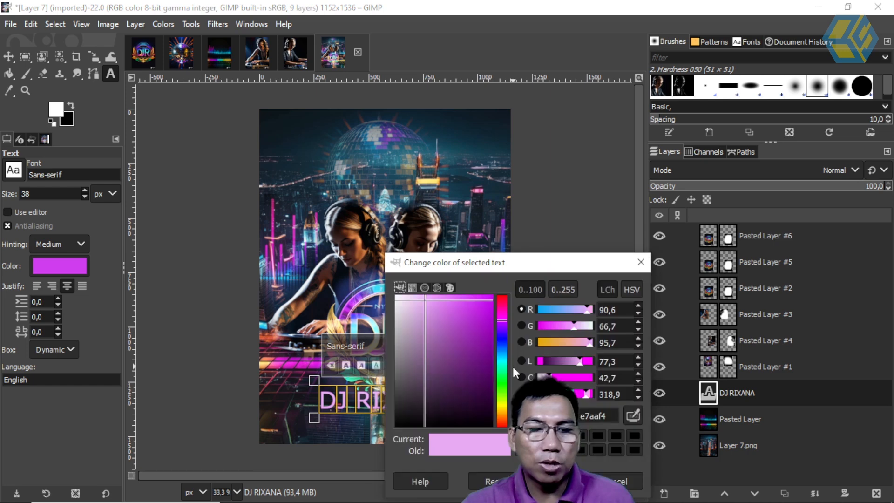
{"action": "left_click_drag", "start_coordinate": [417, 315], "coordinate": [396, 296]}
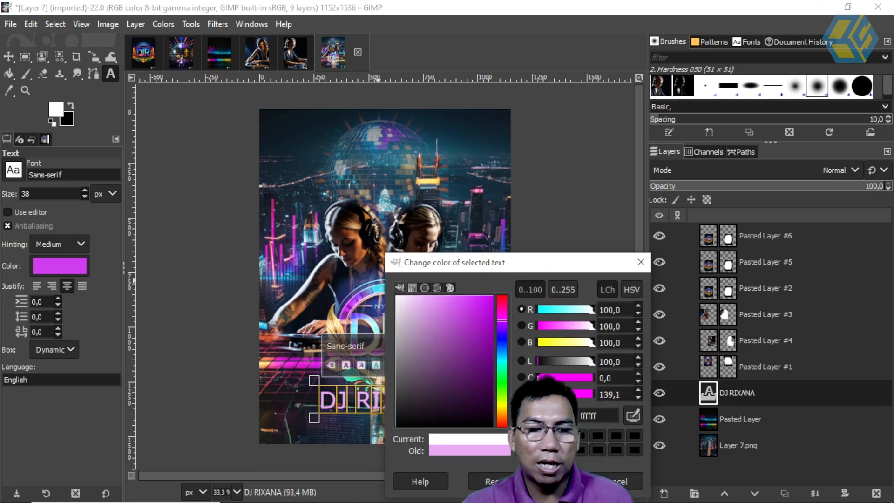
{"action": "left_click", "coordinate": [553, 481]}
{"action": "left_click", "coordinate": [774, 418]}
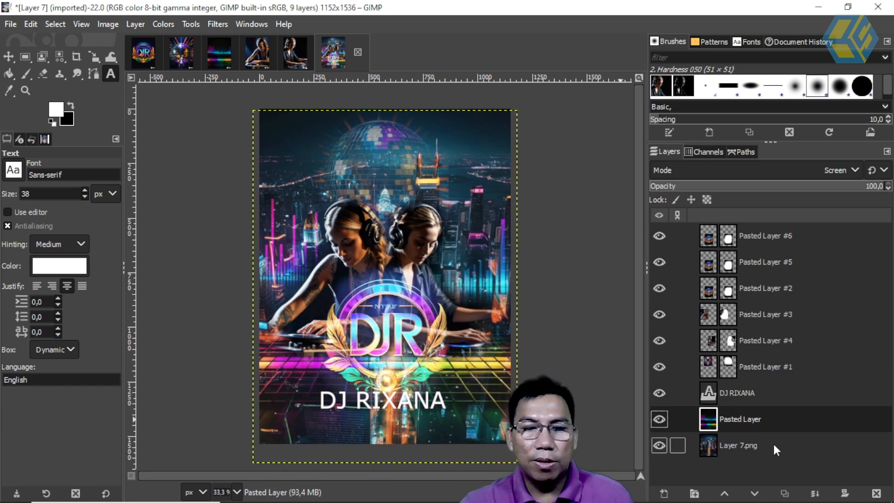
Step: Duplicate the DJ RIXANA text layer
{"action": "left_click", "coordinate": [745, 392]}
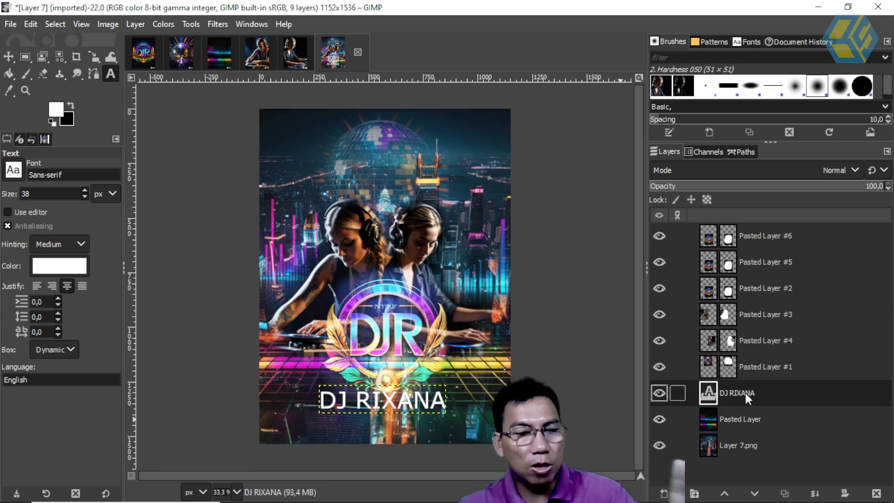
{"action": "right_click", "coordinate": [745, 391]}
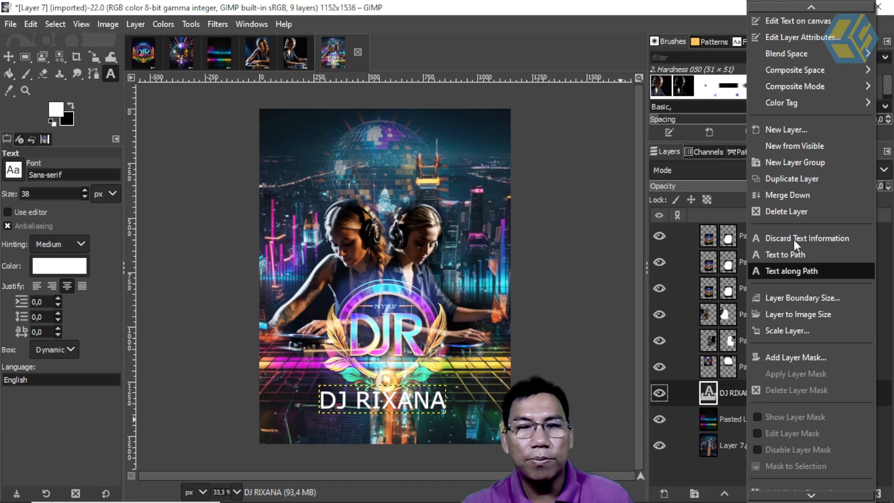
{"action": "left_click", "coordinate": [803, 179]}
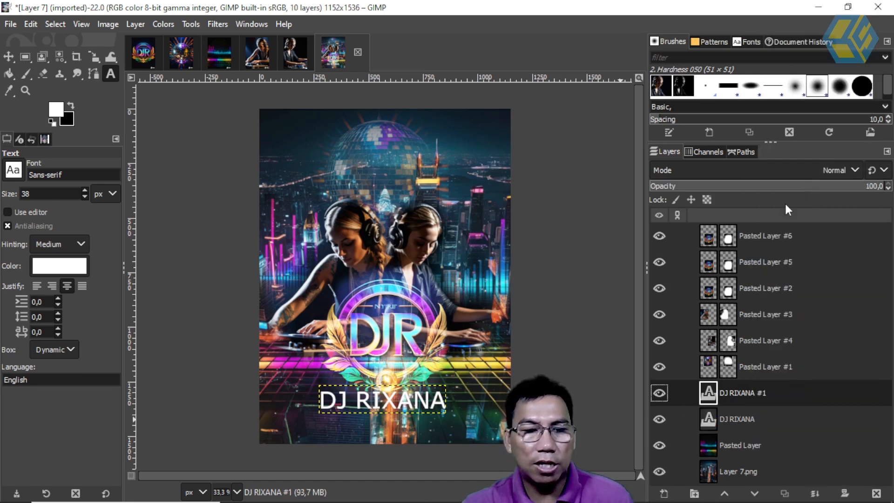
Step: Try to move the duplicate DJ RIXANA text below the original, and undo the move
{"action": "left_click", "coordinate": [734, 419]}
{"action": "left_click", "coordinate": [733, 394]}
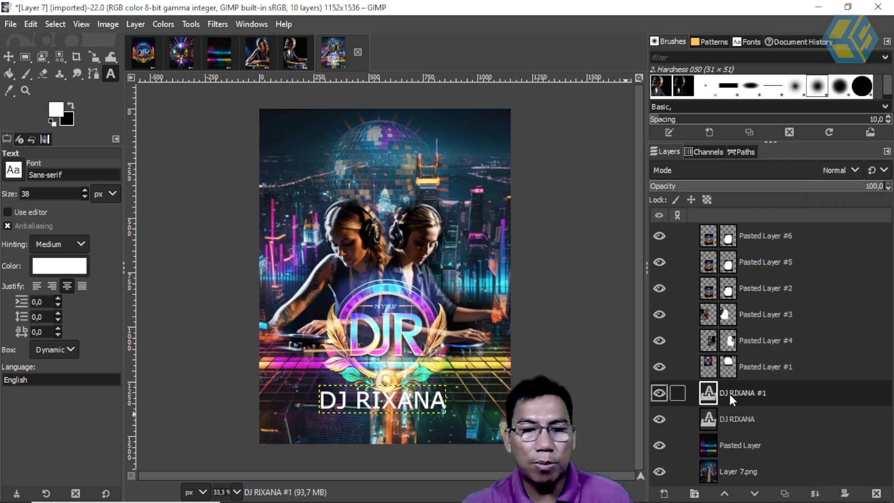
{"action": "left_click", "coordinate": [9, 57]}
{"action": "left_click_drag", "start_coordinate": [426, 399], "coordinate": [423, 424]}
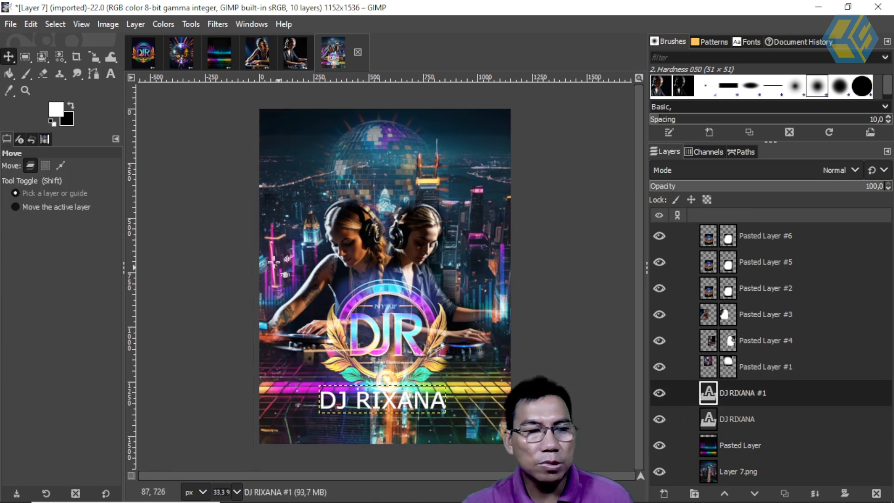
{"action": "left_click", "coordinate": [30, 23]}
{"action": "left_click", "coordinate": [46, 38]}
Step: Move the duplicate DJ RIXANA text directly beneath the original text
{"action": "left_click", "coordinate": [744, 419]}
{"action": "left_click", "coordinate": [742, 397]}
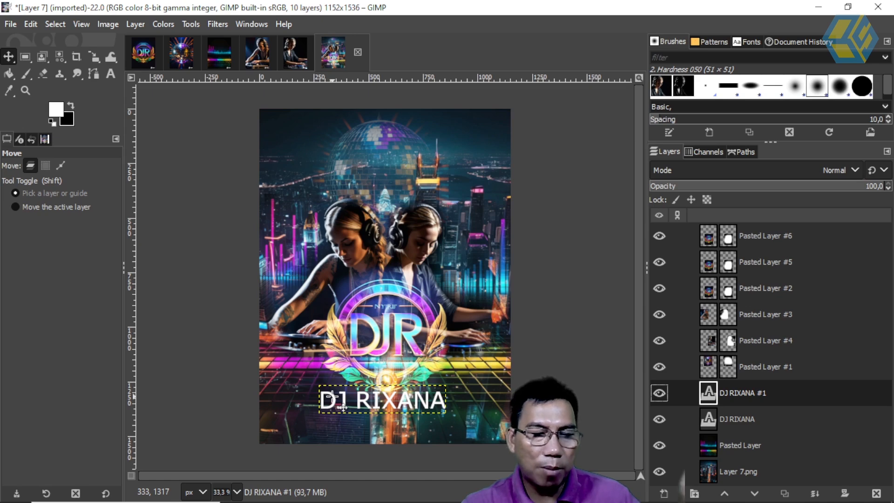
{"action": "left_click_drag", "start_coordinate": [343, 407], "coordinate": [381, 424]}
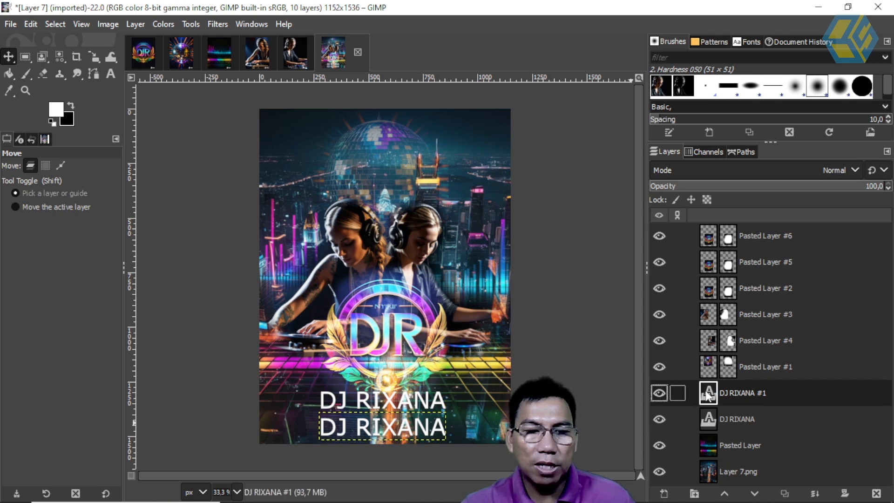
Step: Replace the duplicate layer's text with SENAYAN HALL B
{"action": "double_click", "coordinate": [708, 394]}
{"action": "left_click_drag", "start_coordinate": [324, 424], "coordinate": [457, 428]}
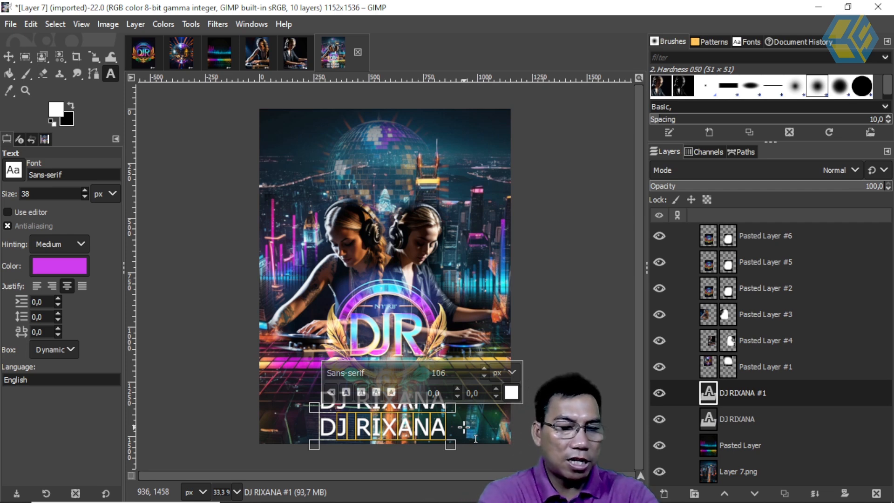
{"action": "type", "text": "DSE"}
{"action": "key", "text": "BackSpace"}
{"action": "key", "text": "BackSpace"}
{"action": "key", "text": "BackSpace"}
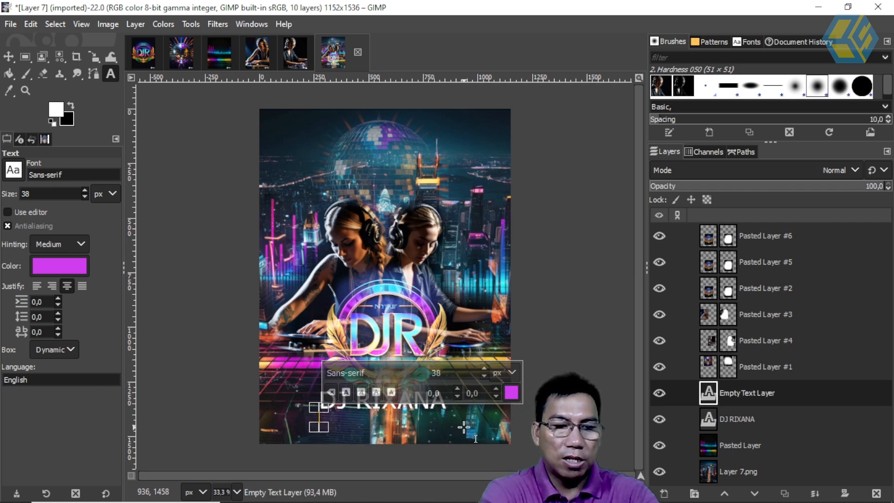
{"action": "type", "text": "SENAYAN"}
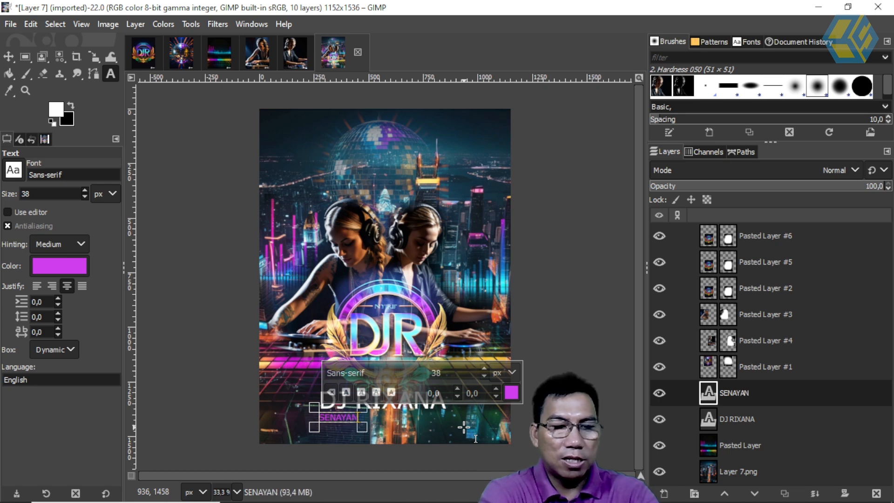
{"action": "type", "text": " H"}
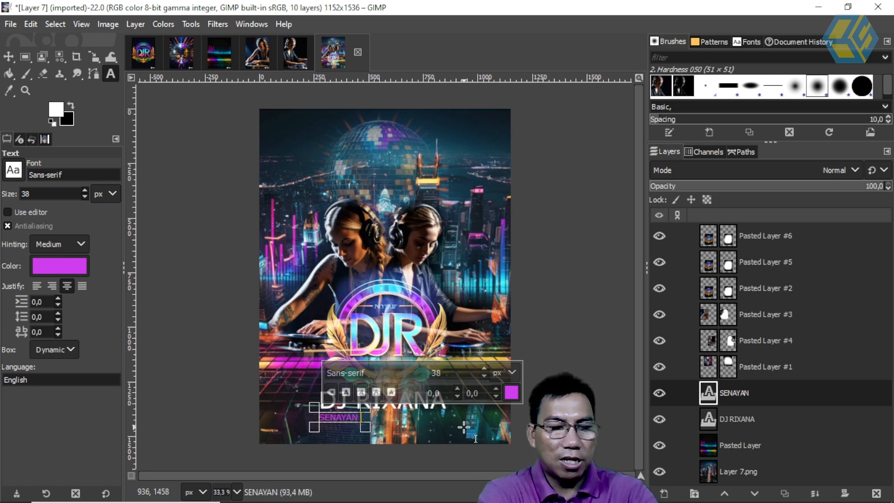
{"action": "type", "text": "AL"}
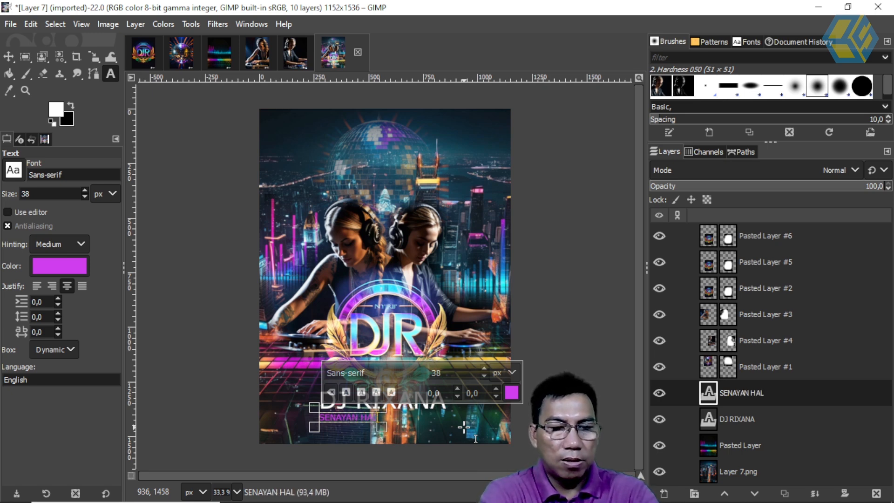
{"action": "type", "text": "L B"}
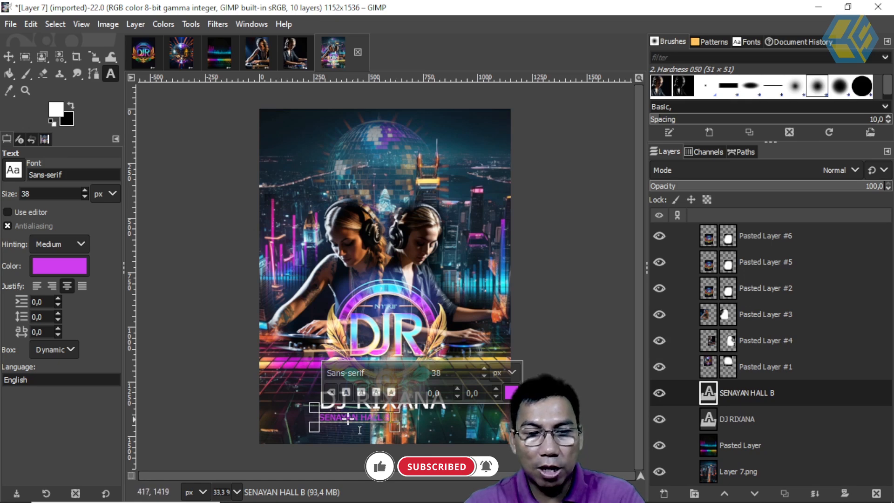
Step: Set all the SENAYAN HALL B letters to white and a size of 61 px
{"action": "triple_click", "coordinate": [340, 426]}
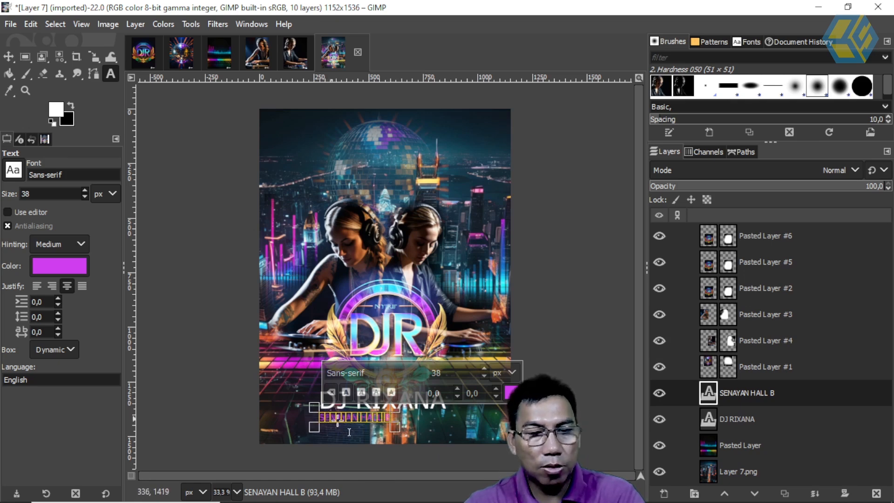
{"action": "left_click", "coordinate": [483, 367]}
{"action": "left_click", "coordinate": [483, 367]}
{"action": "left_click", "coordinate": [483, 367]}
{"action": "left_click", "coordinate": [483, 367]}
{"action": "left_click", "coordinate": [483, 367]}
{"action": "left_click", "coordinate": [483, 367]}
{"action": "left_click", "coordinate": [484, 367]}
{"action": "left_click", "coordinate": [484, 368]}
{"action": "left_click", "coordinate": [512, 392]}
{"action": "left_click_drag", "start_coordinate": [435, 343], "coordinate": [395, 295]}
{"action": "left_click", "coordinate": [640, 475]}
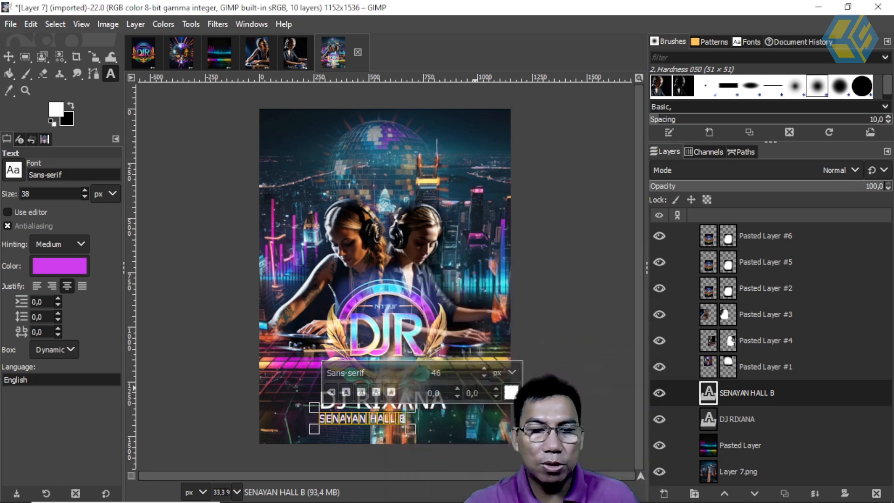
{"action": "scroll", "coordinate": [484, 367], "scroll_direction": "up", "scroll_amount": 9}
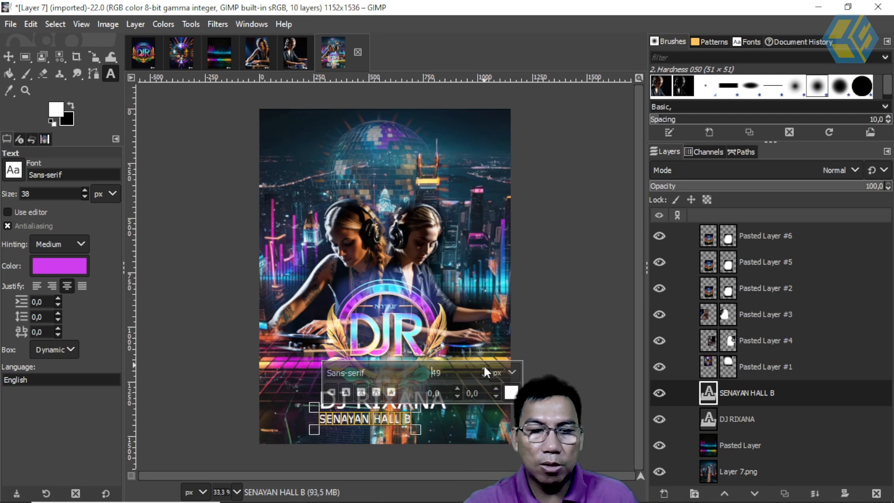
{"action": "scroll", "coordinate": [484, 367], "scroll_direction": "up", "scroll_amount": 3}
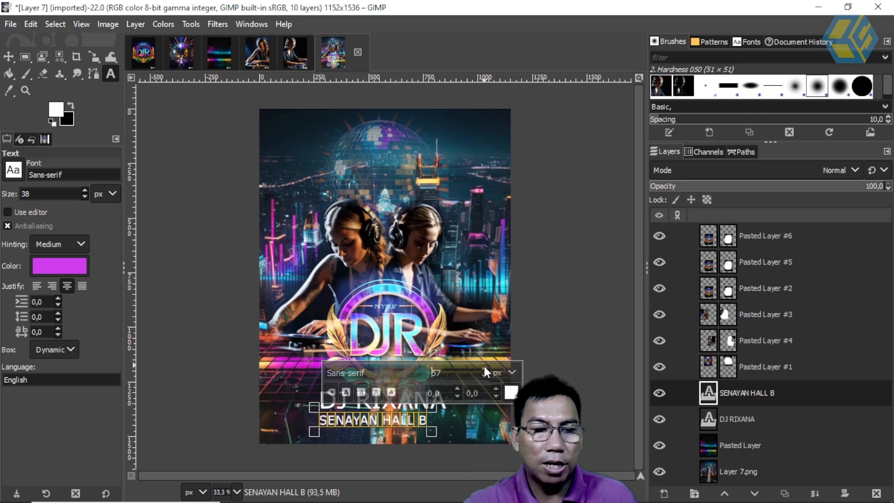
{"action": "scroll", "coordinate": [484, 370], "scroll_direction": "up", "scroll_amount": 2}
{"action": "left_click", "coordinate": [436, 421]}
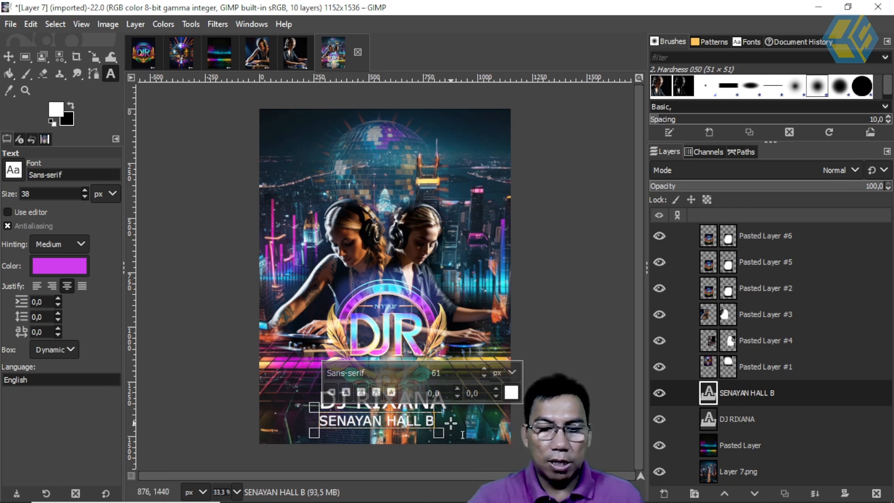
Step: Add a second line reading JAKARTA 24 MART 2024 under SENAYAN HALL B in the same text layer
{"action": "key", "text": "Return"}
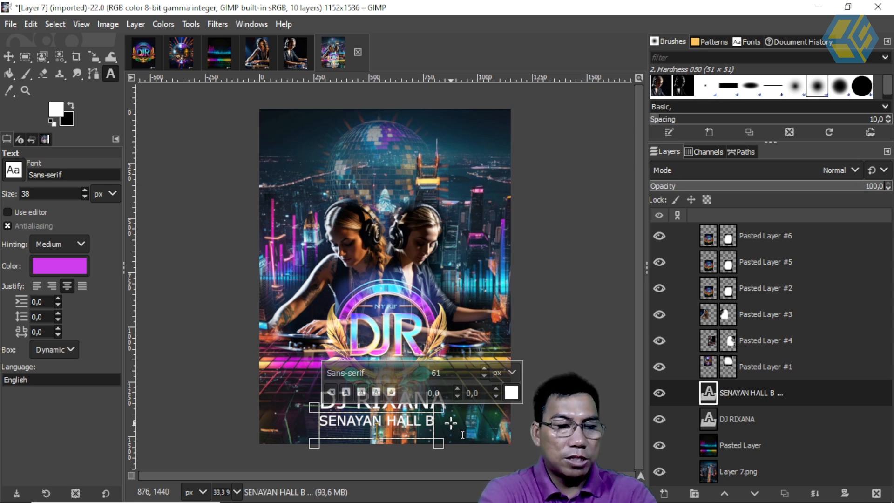
{"action": "type", "text": "JAKARTA"}
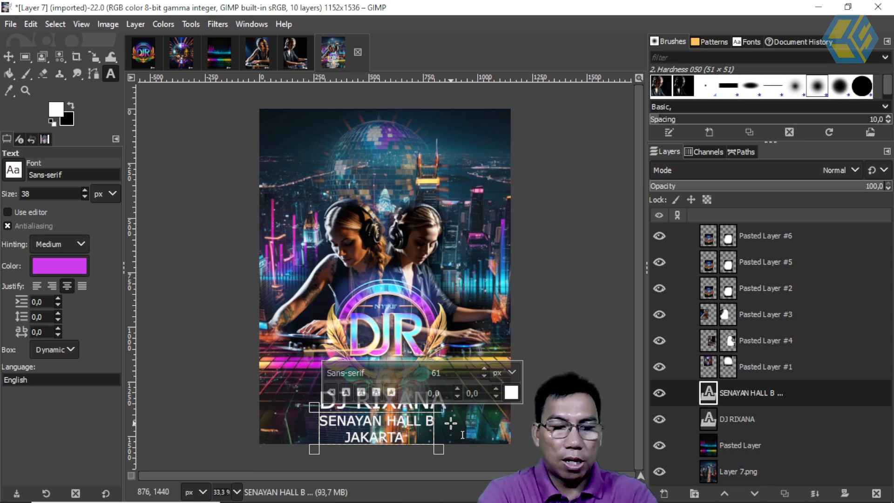
{"action": "type", "text": " 24"}
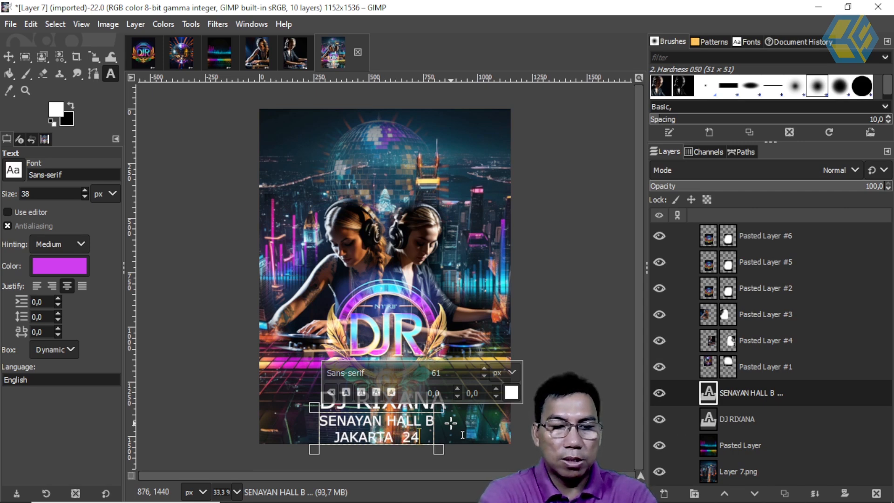
{"action": "type", "text": " FE"}
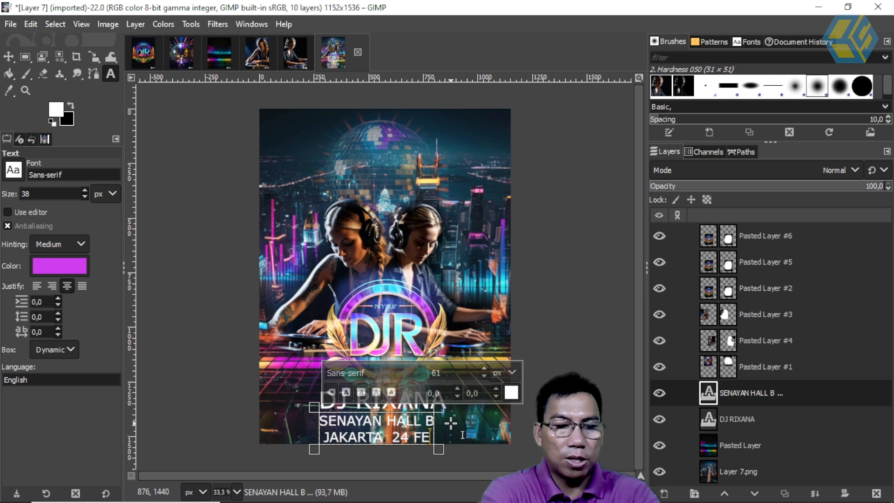
{"action": "key", "text": "BackSpace"}
{"action": "key", "text": "BackSpace"}
{"action": "type", "text": "MART"}
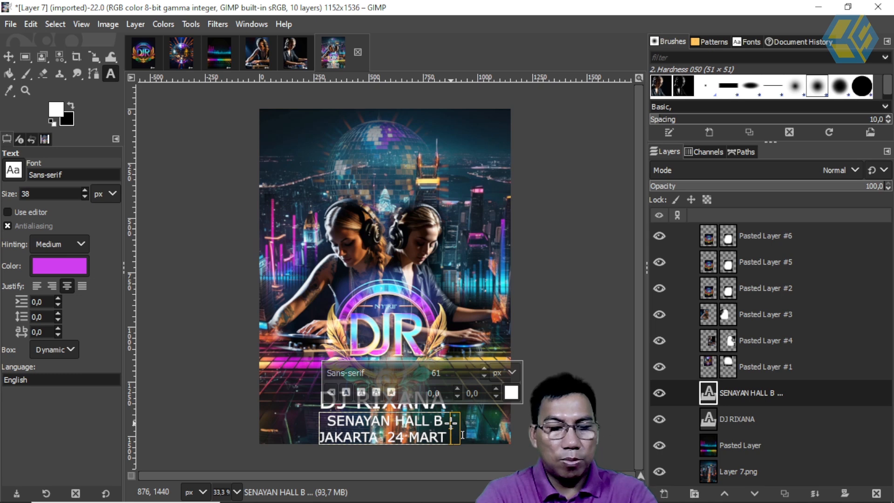
{"action": "type", "text": " 20"}
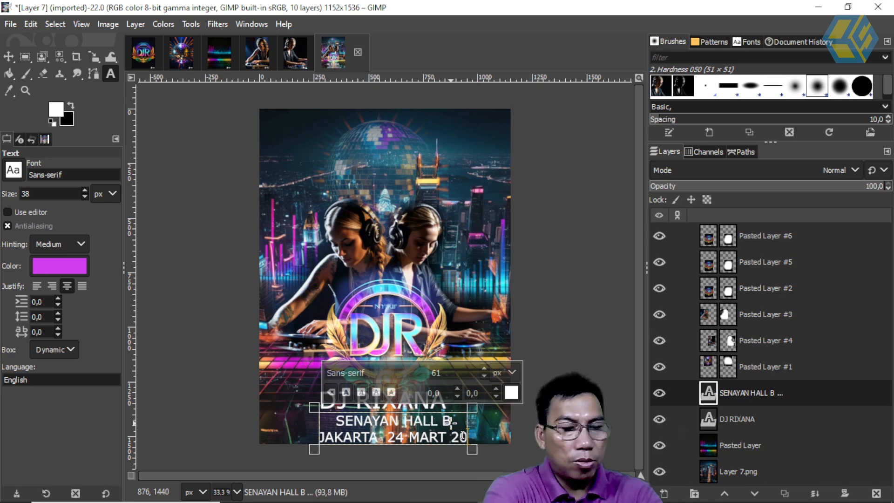
{"action": "type", "text": "24"}
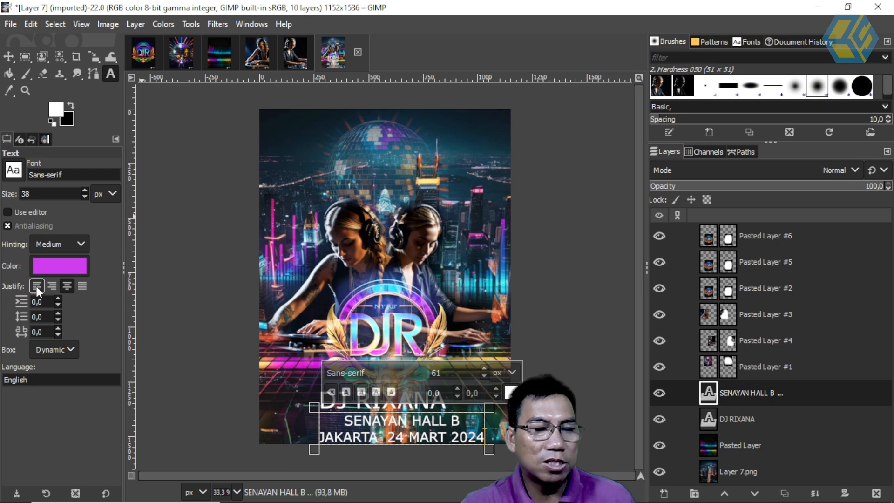
Step: Try to move the venue and date text towards the poster's centre, and undo the shift
{"action": "left_click", "coordinate": [9, 59]}
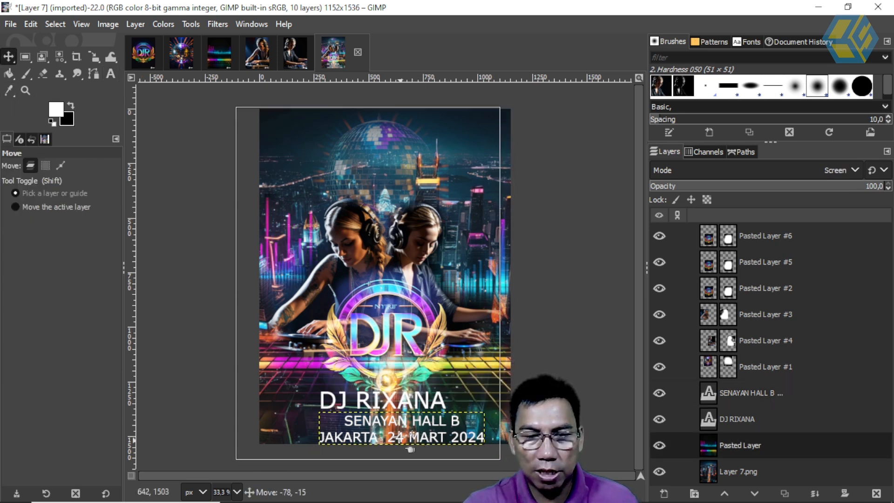
{"action": "left_click", "coordinate": [37, 24]}
{"action": "left_click", "coordinate": [46, 38]}
Step: Move the SENAYAN HALL B text layer about 100 px left so it is centred beneath DJ RIXANA
{"action": "left_click", "coordinate": [746, 392]}
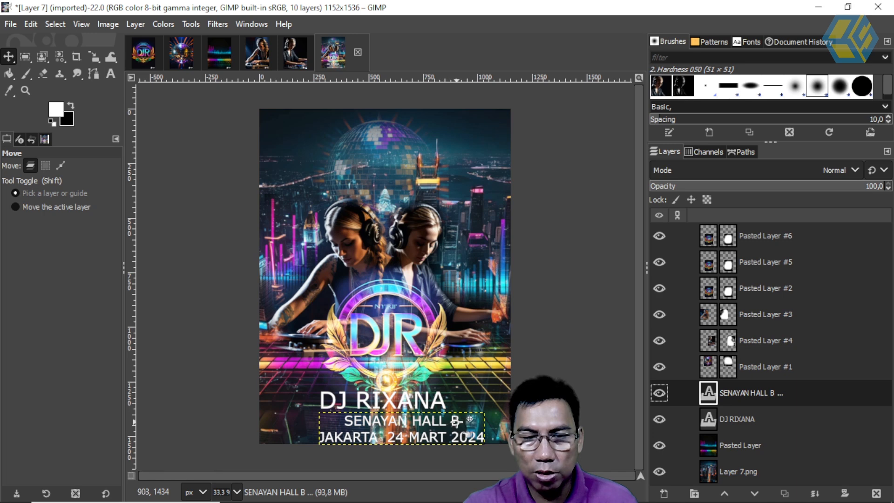
{"action": "left_click_drag", "start_coordinate": [456, 419], "coordinate": [434, 420]}
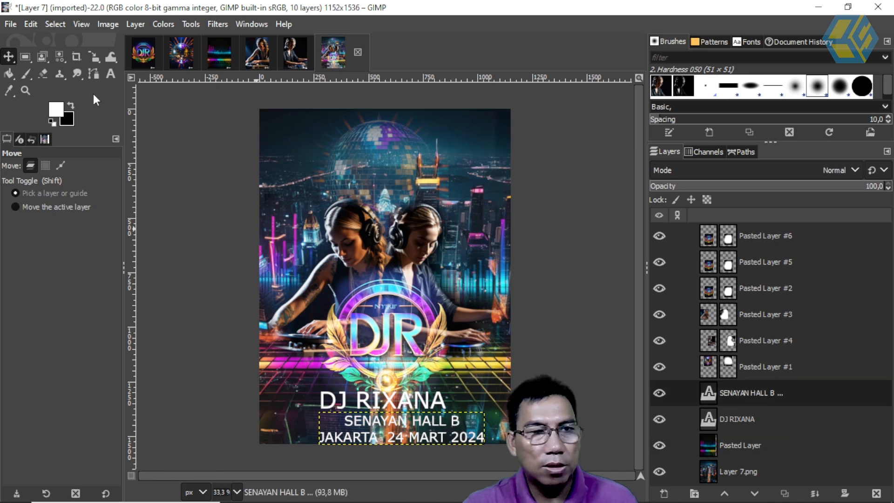
{"action": "left_click", "coordinate": [34, 24]}
{"action": "left_click", "coordinate": [61, 45]}
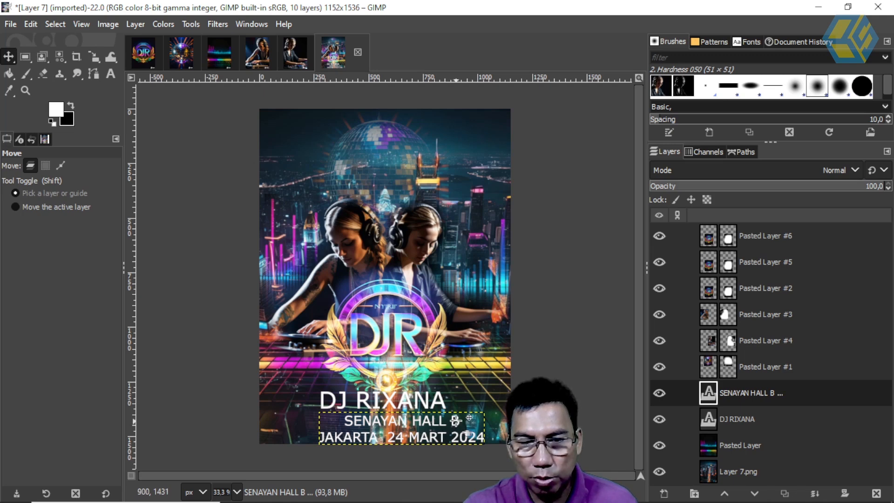
{"action": "left_click_drag", "start_coordinate": [467, 431], "coordinate": [446, 430]}
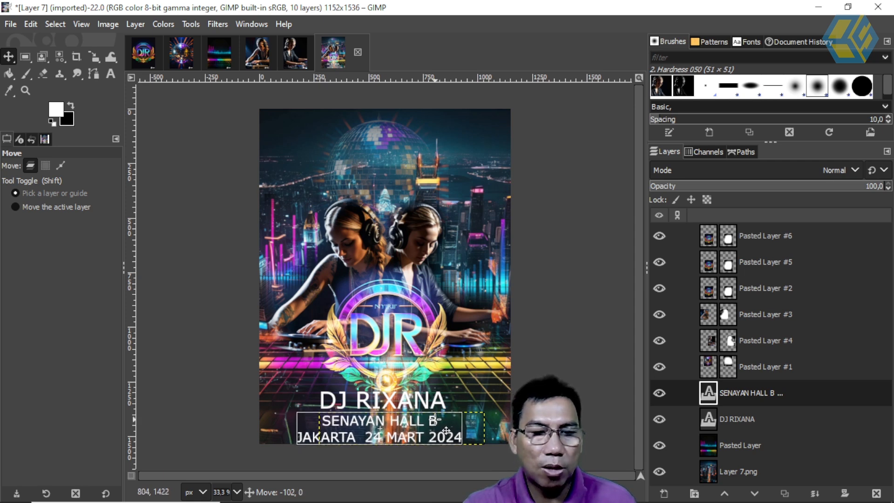
{"action": "left_click_drag", "start_coordinate": [446, 430], "coordinate": [448, 430]}
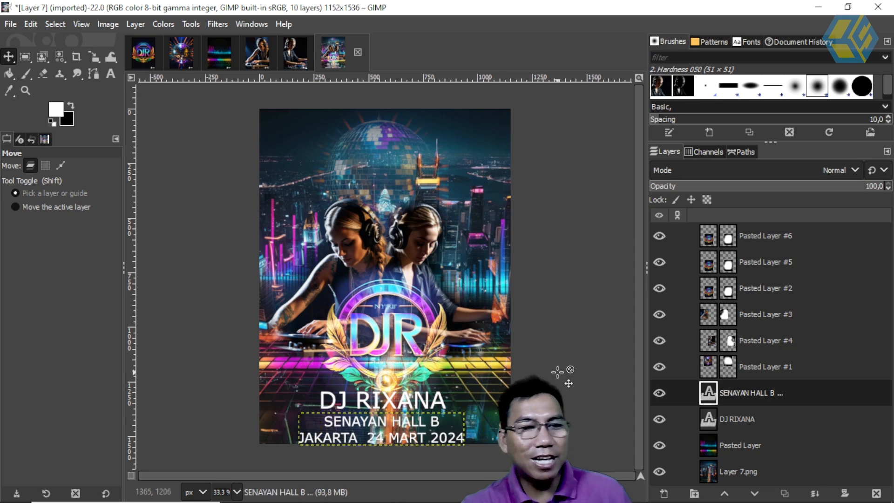
Step: Review the poster's layer stack by selecting individual layers, ending on the Layer 7.png background
{"action": "left_click", "coordinate": [798, 311]}
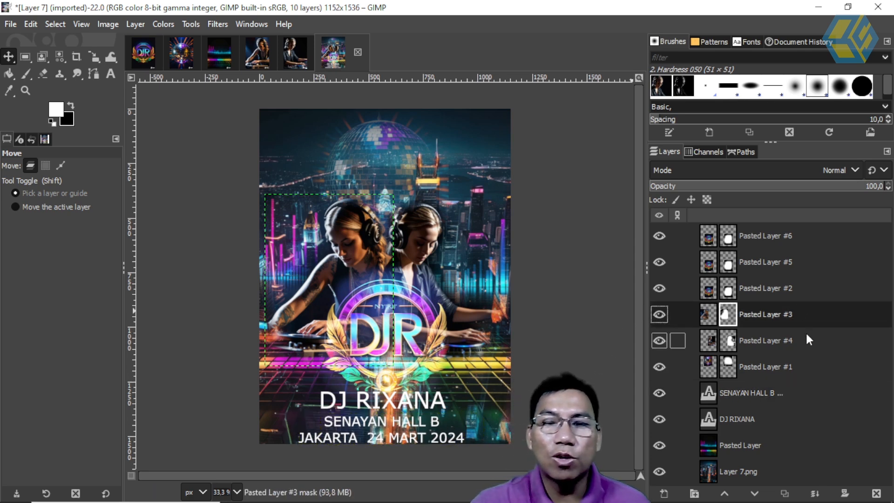
{"action": "left_click", "coordinate": [808, 336]}
{"action": "left_click", "coordinate": [812, 387]}
{"action": "left_click", "coordinate": [825, 289]}
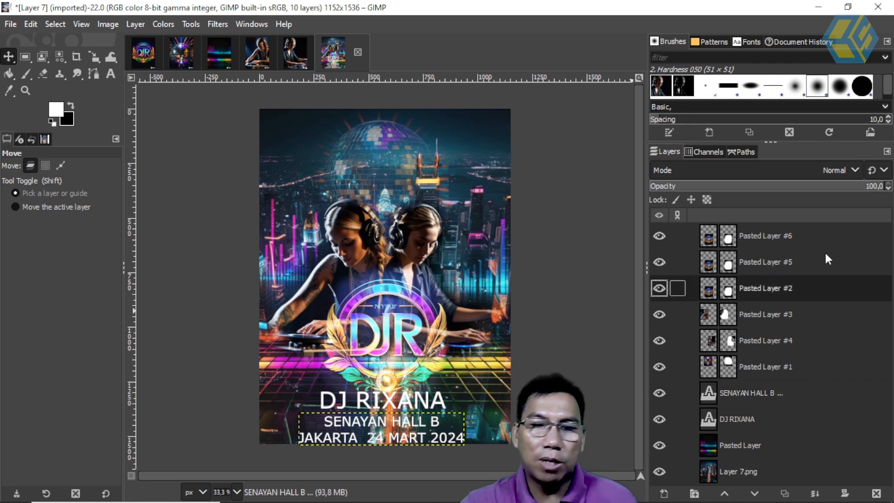
{"action": "left_click", "coordinate": [825, 236]}
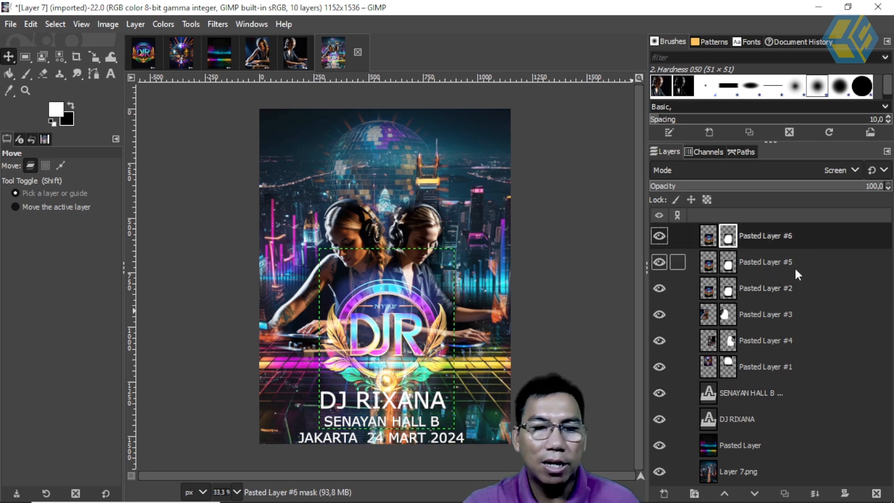
{"action": "left_click", "coordinate": [819, 455]}
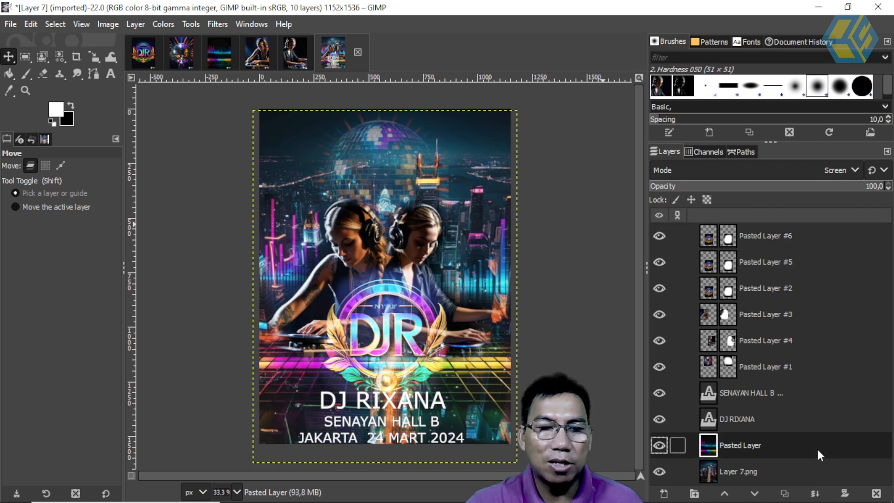
{"action": "left_click", "coordinate": [786, 474]}
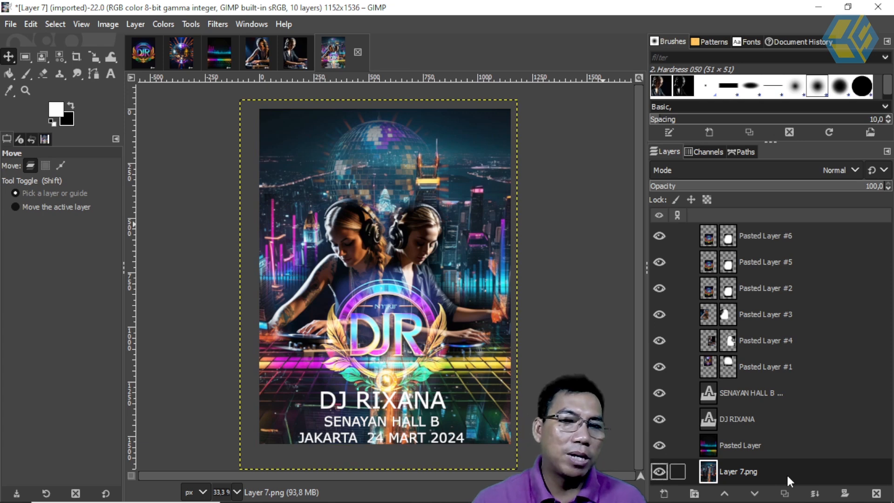